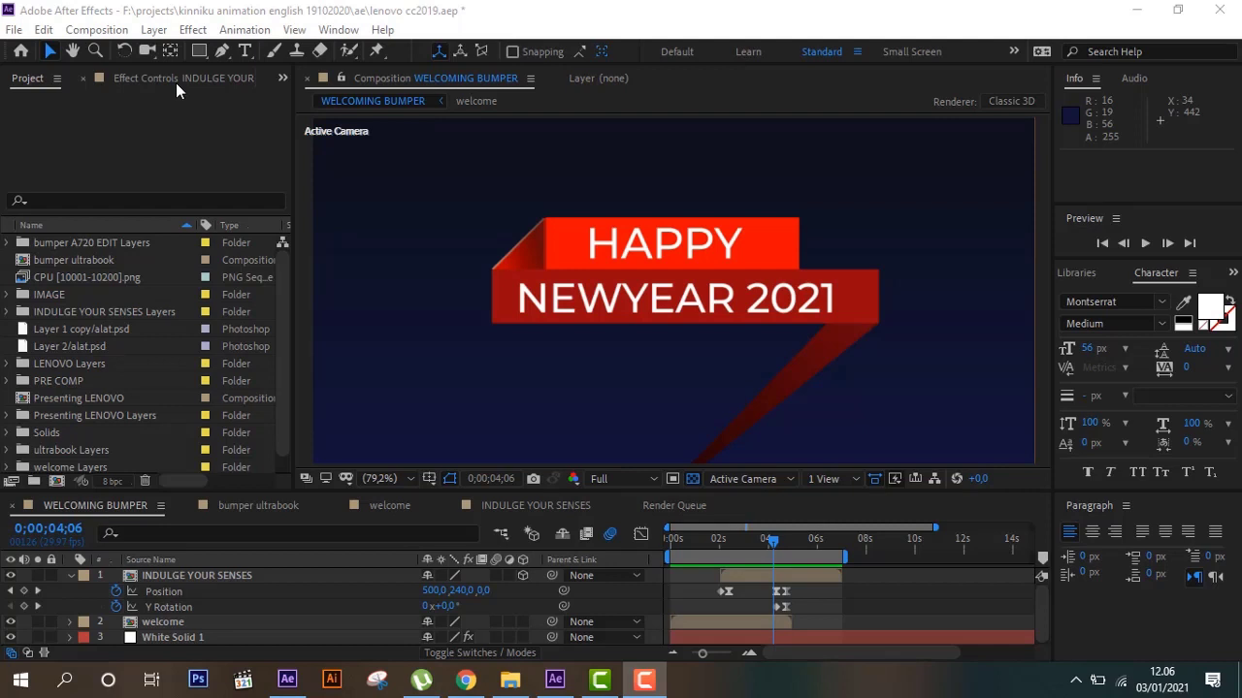
- Play the current preview of the HAPPY NEWYEAR 2021 ribbon animation
click(97, 29)
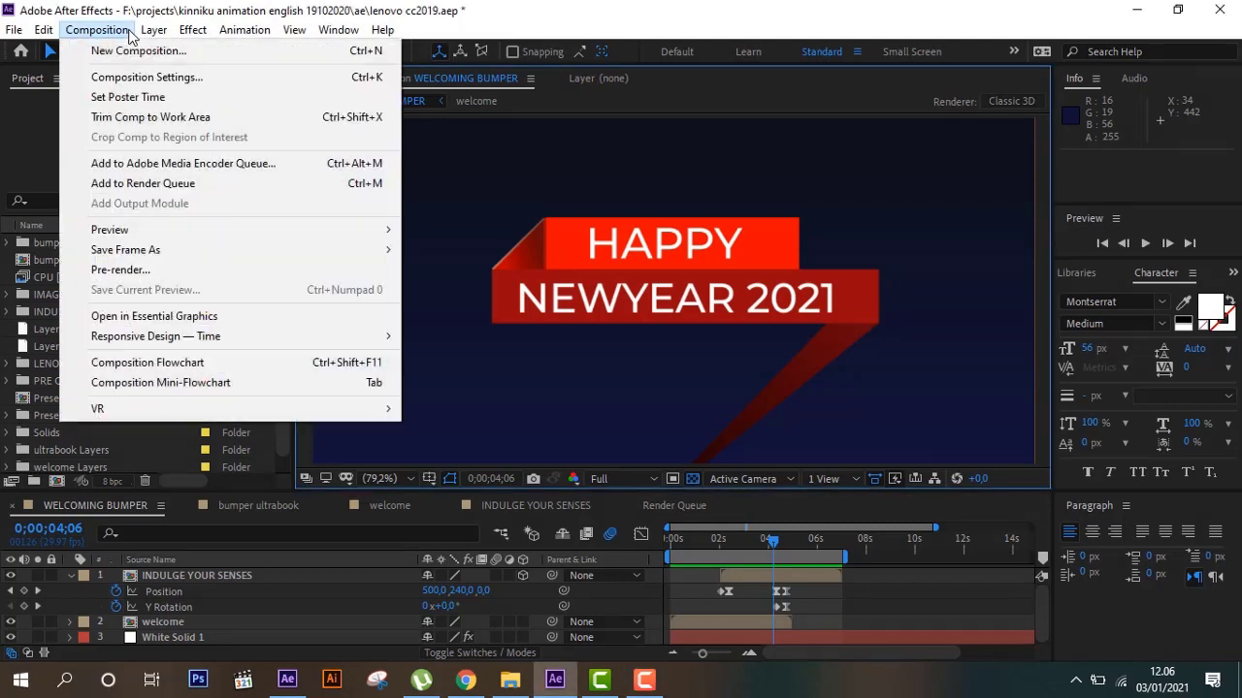
mouse_move(110, 230)
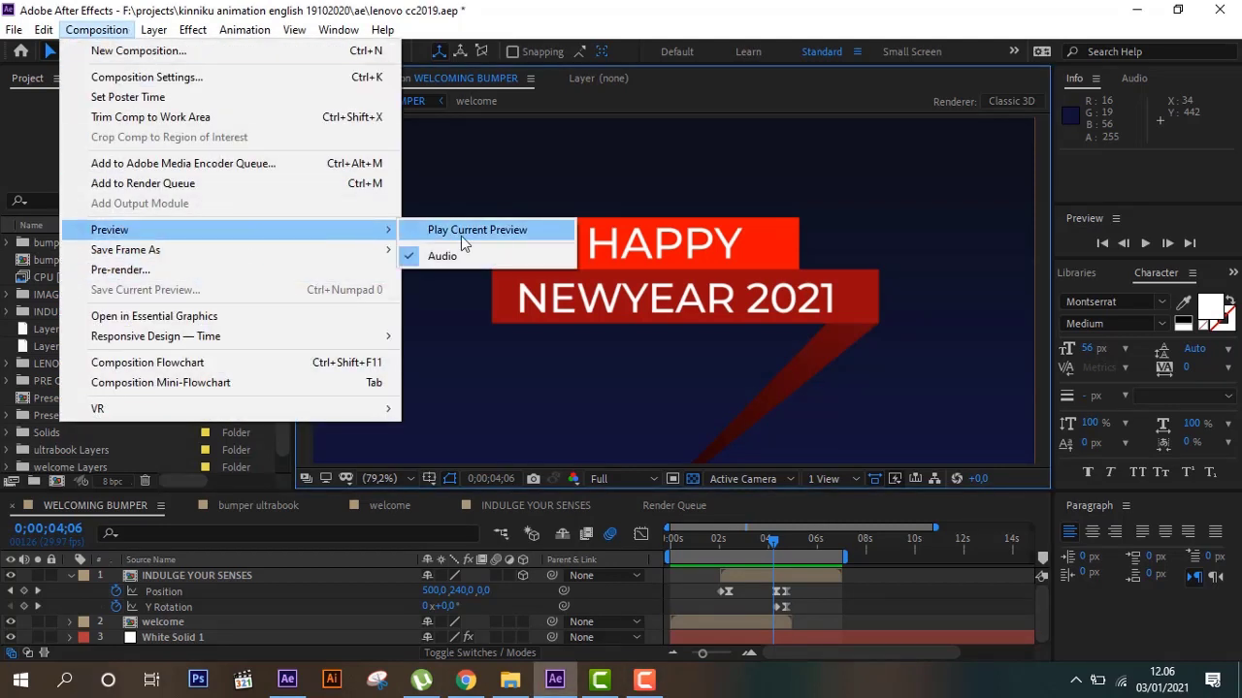
click(461, 235)
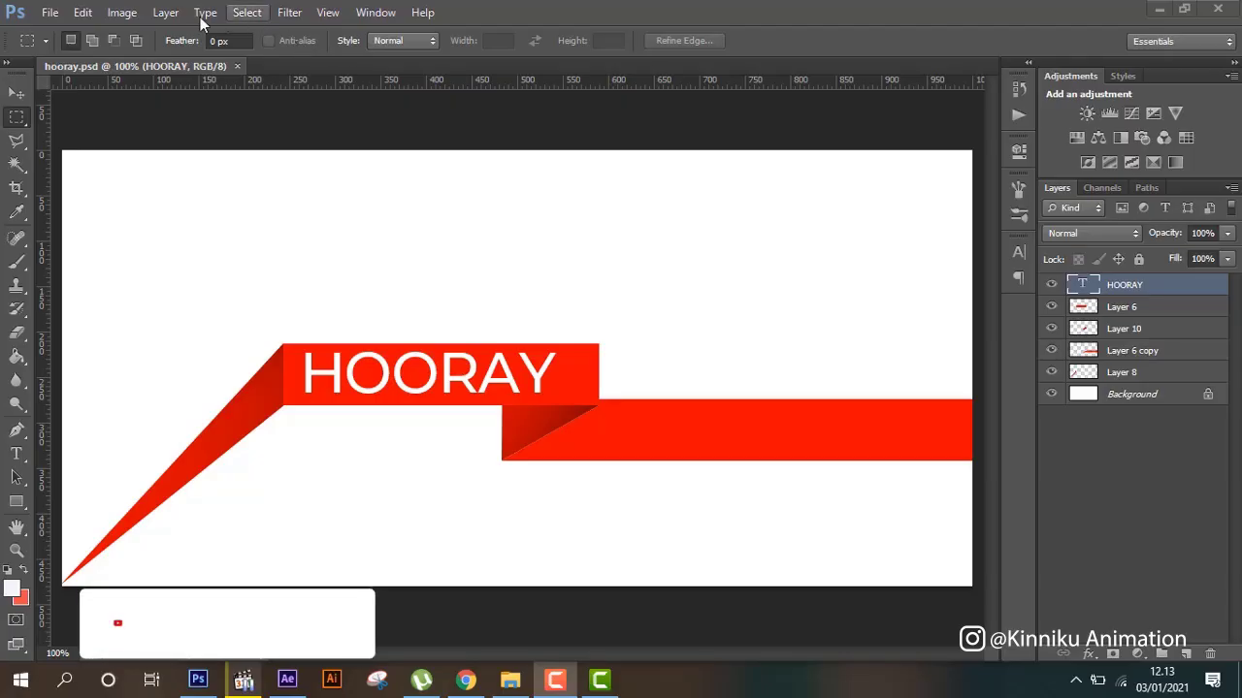
- Create a new blank document 1000 pixels wide by 480 pixels high
click(122, 13)
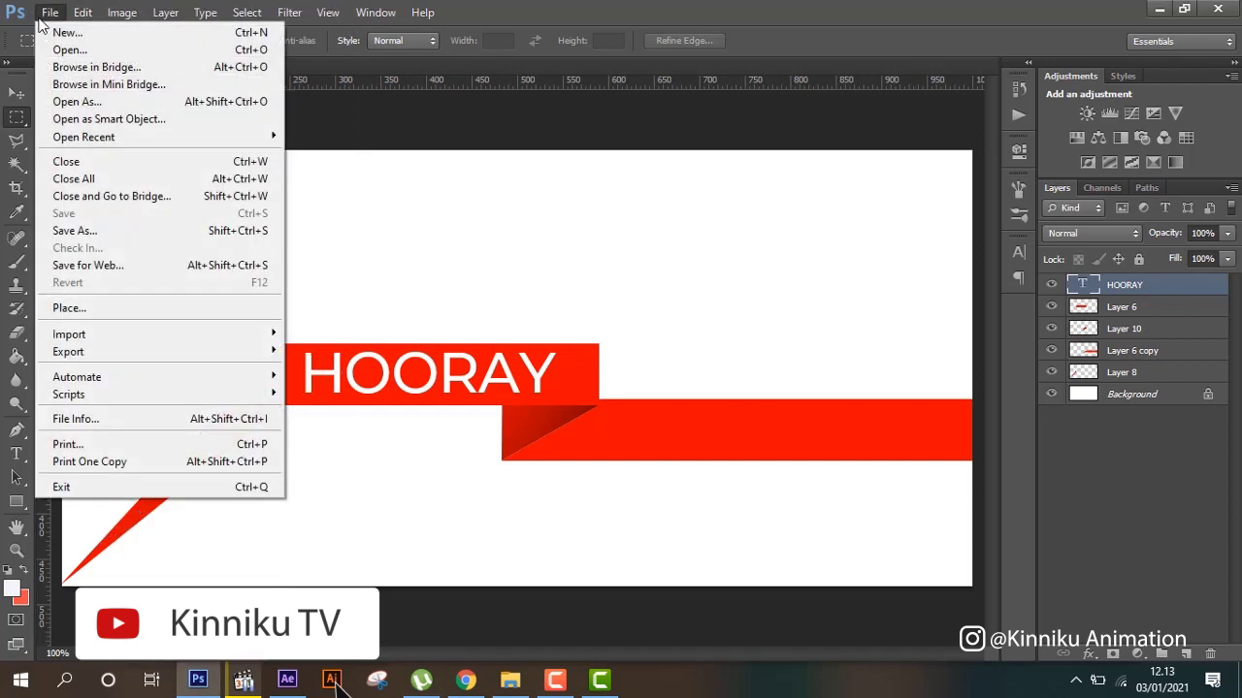
click(58, 30)
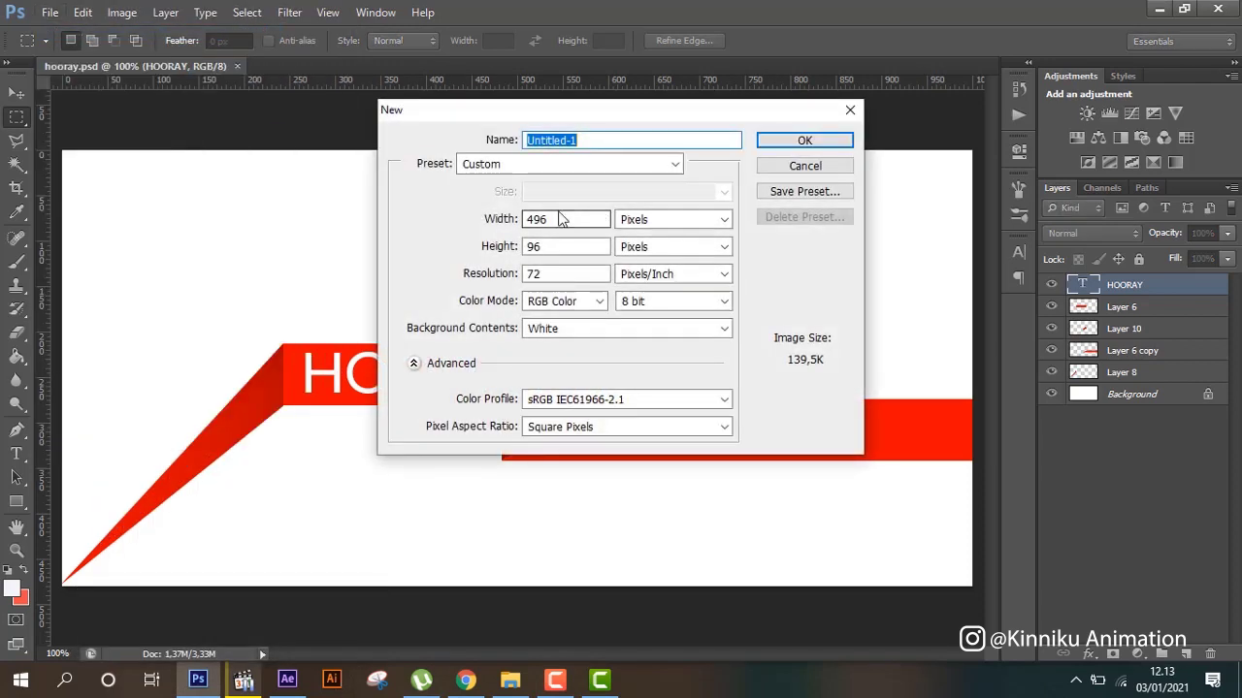
double_click(553, 219)
text(1000)
key(Tab)
key(Tab)
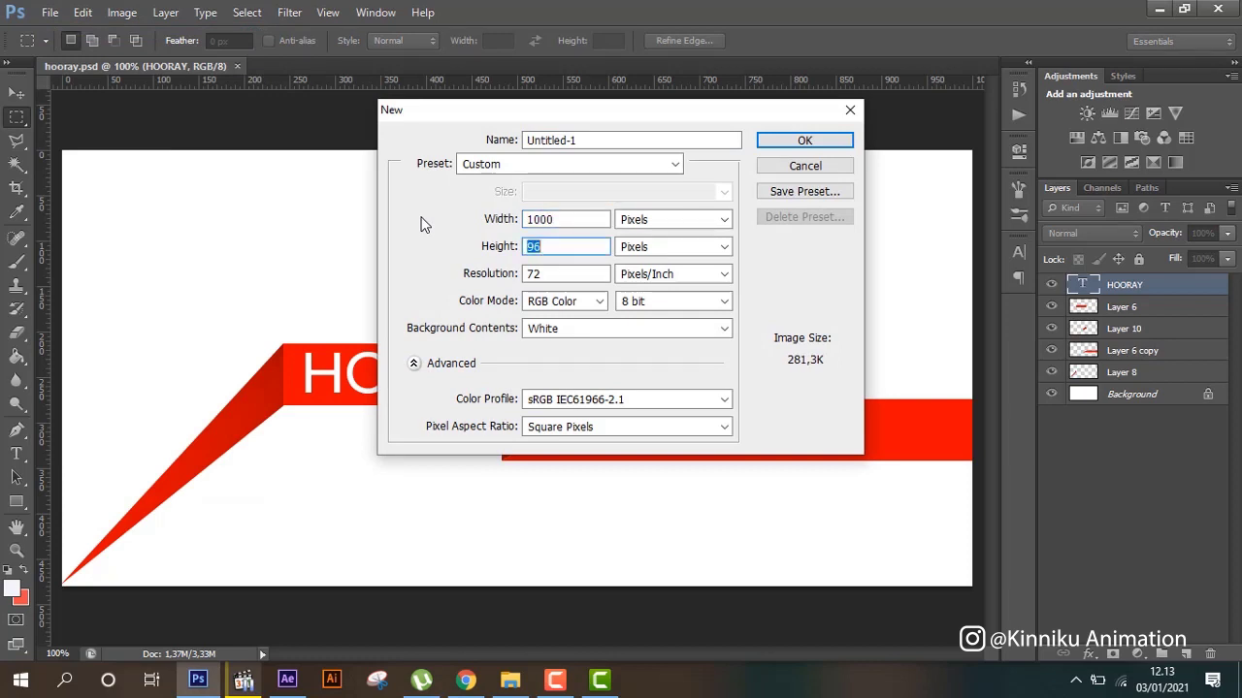
text(480)
click(802, 146)
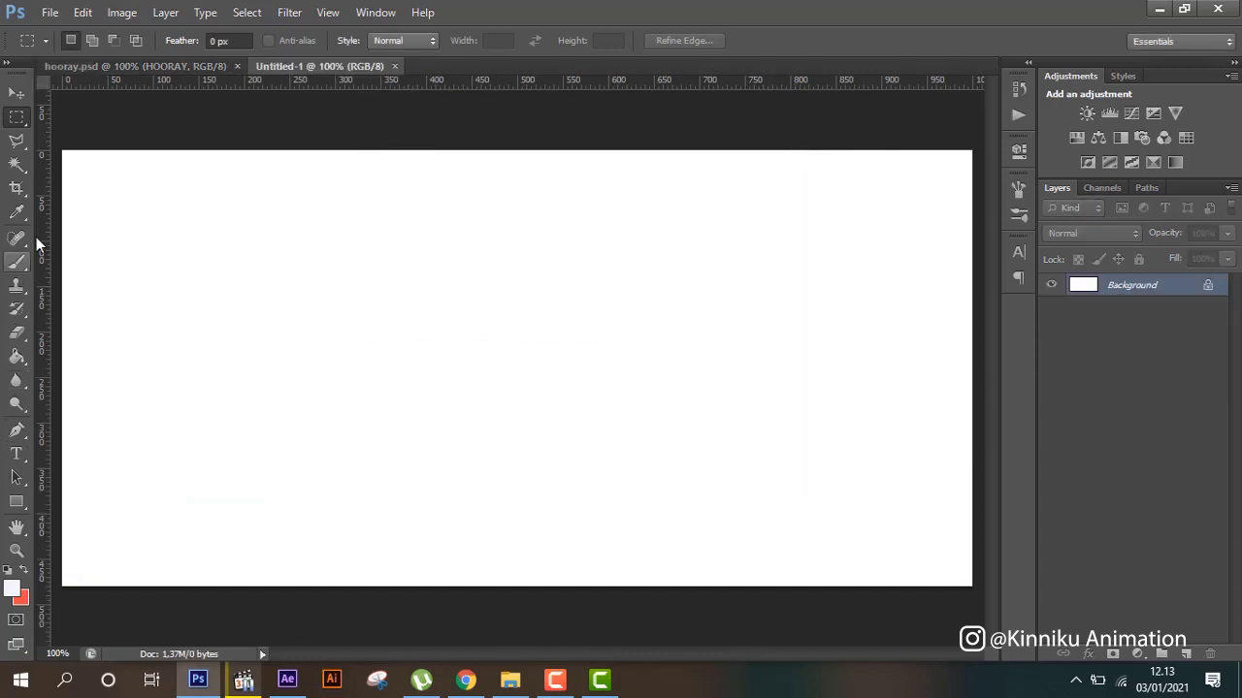
- Draw a 389 × 62 px rectangle near the canvas centre
click(14, 502)
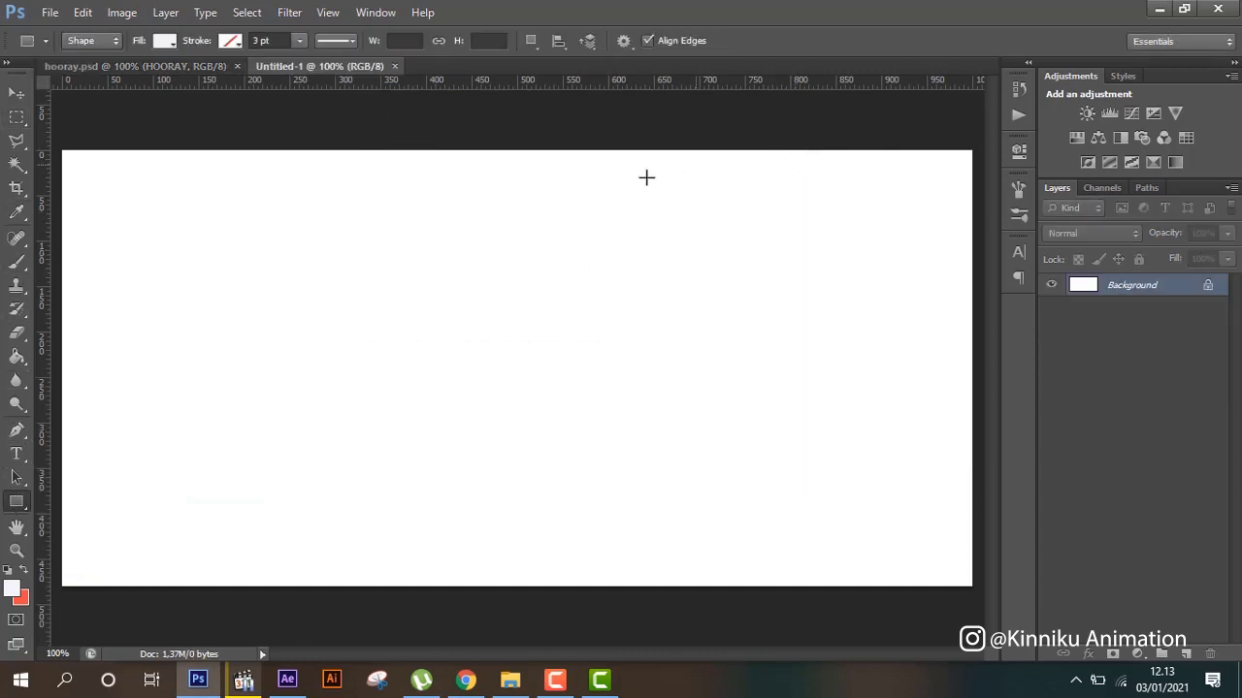
drag(323, 269, 710, 321)
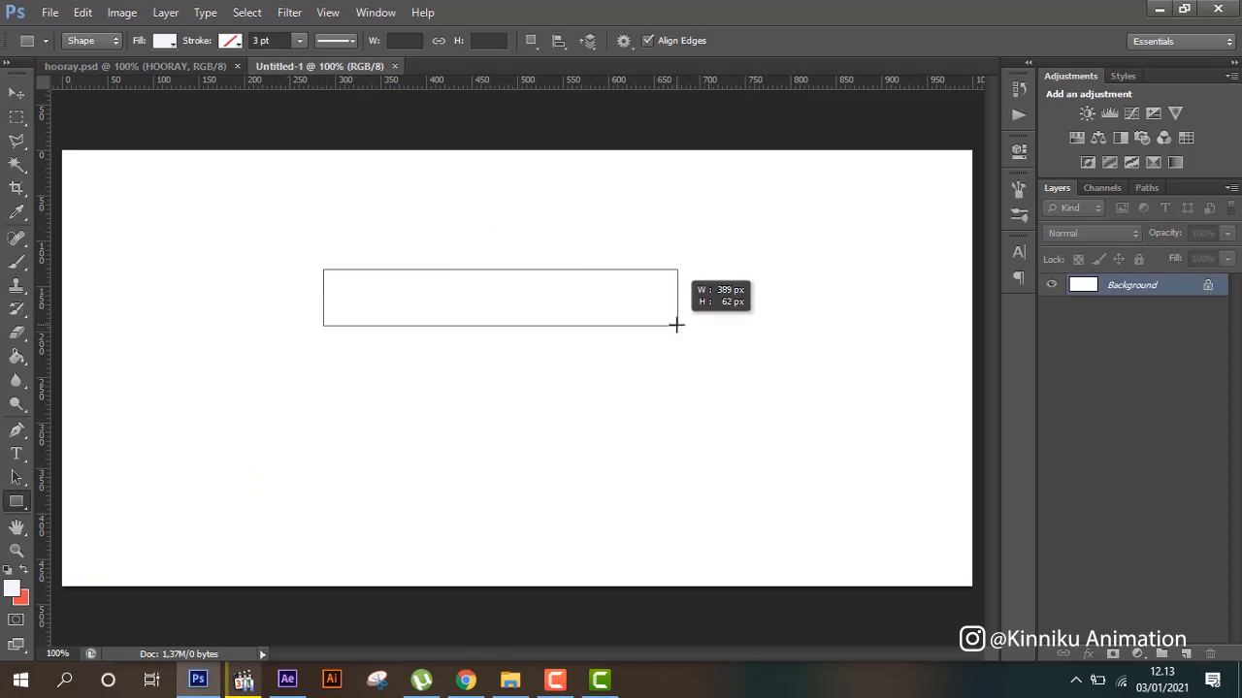
drag(710, 320, 678, 326)
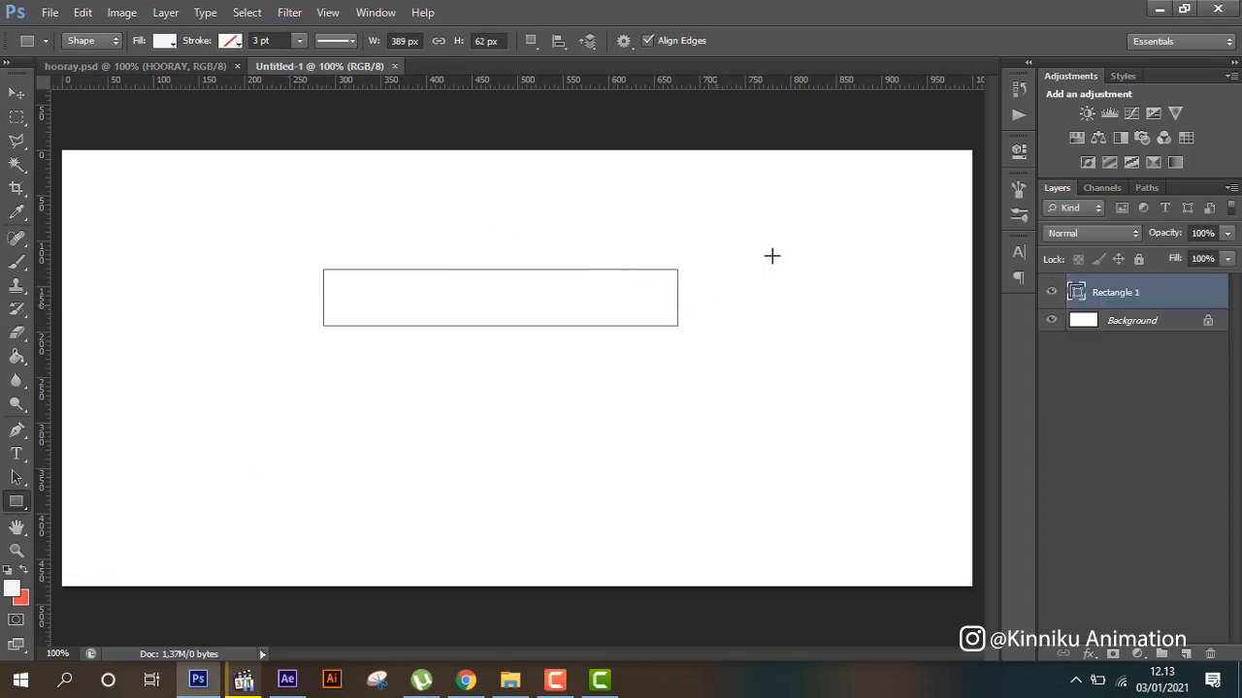
- Add a Gradient Overlay using the Red, Green preset to the rectangle layer
right_click(1128, 294)
click(1021, 52)
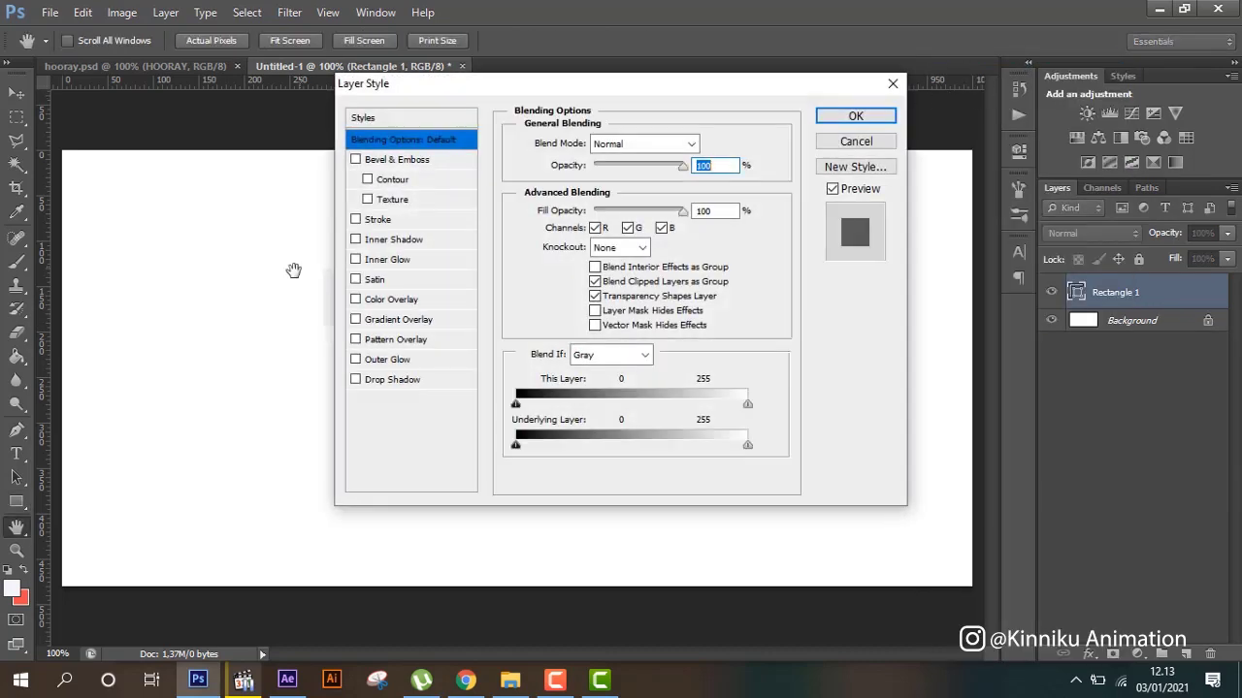
click(374, 321)
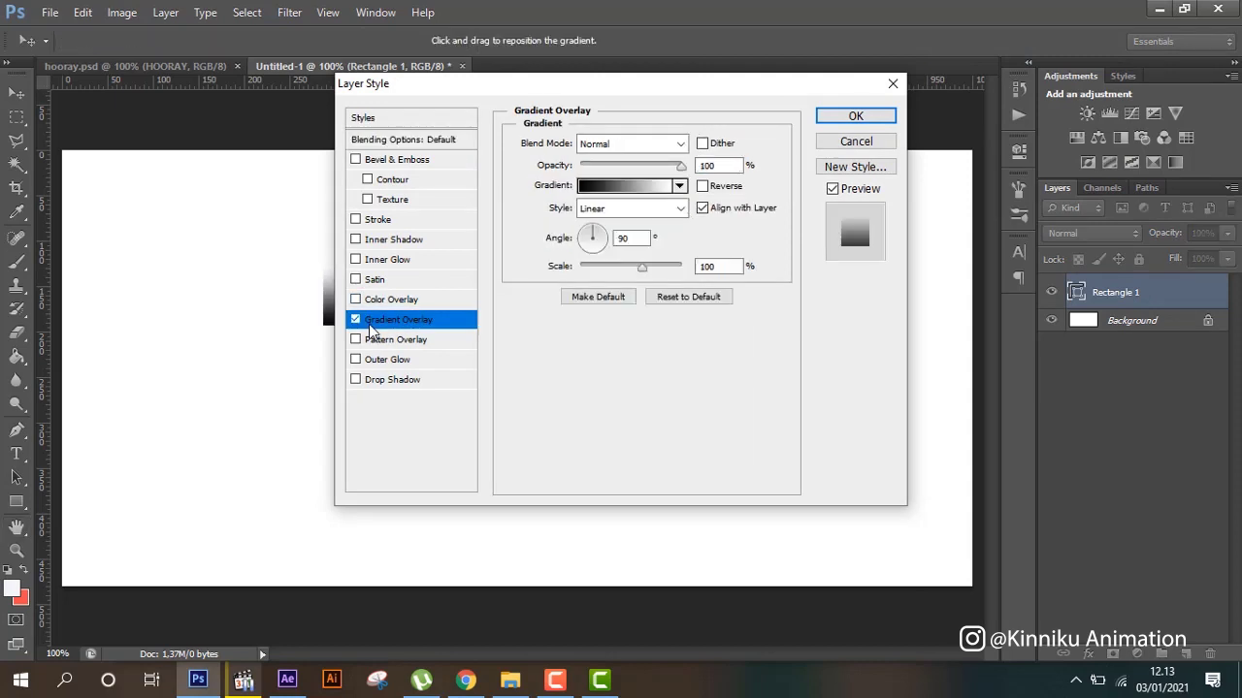
click(615, 190)
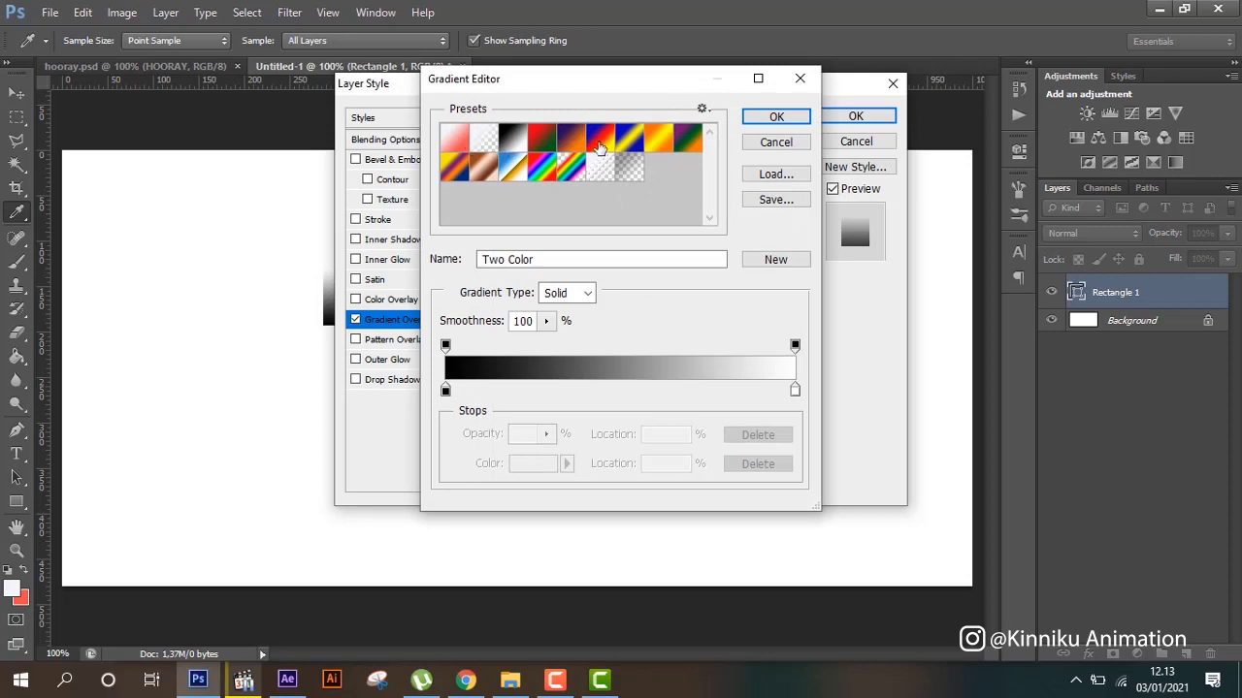
click(540, 143)
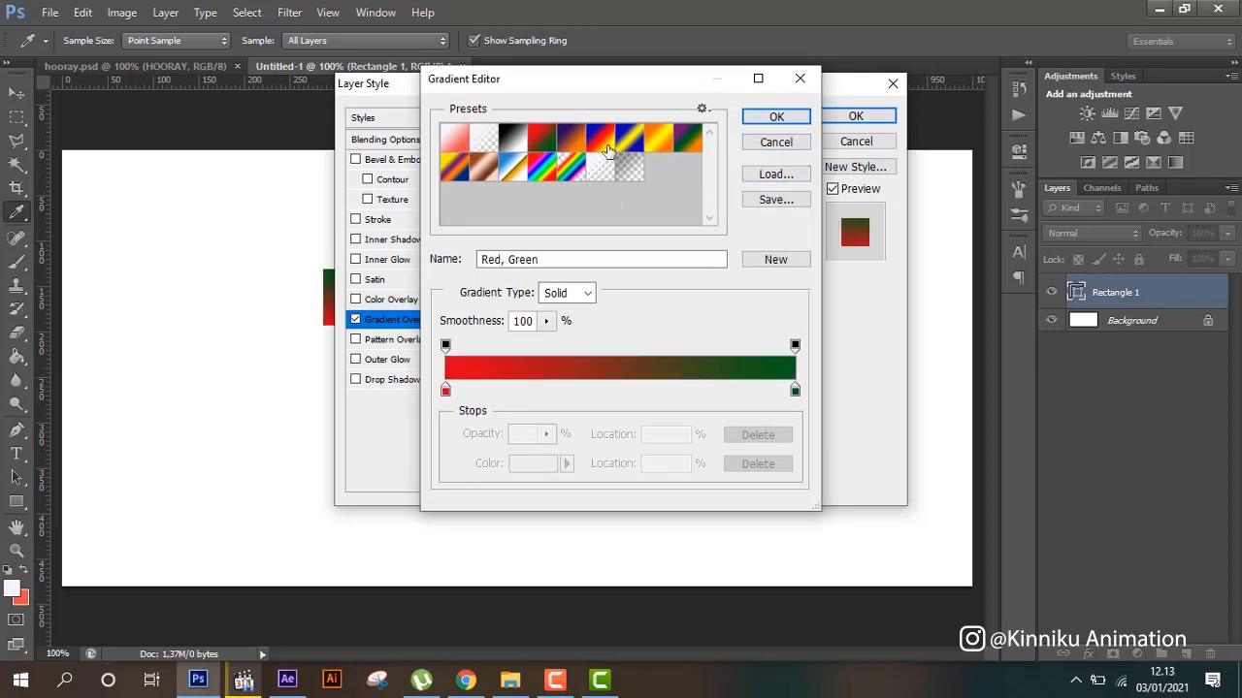
click(574, 141)
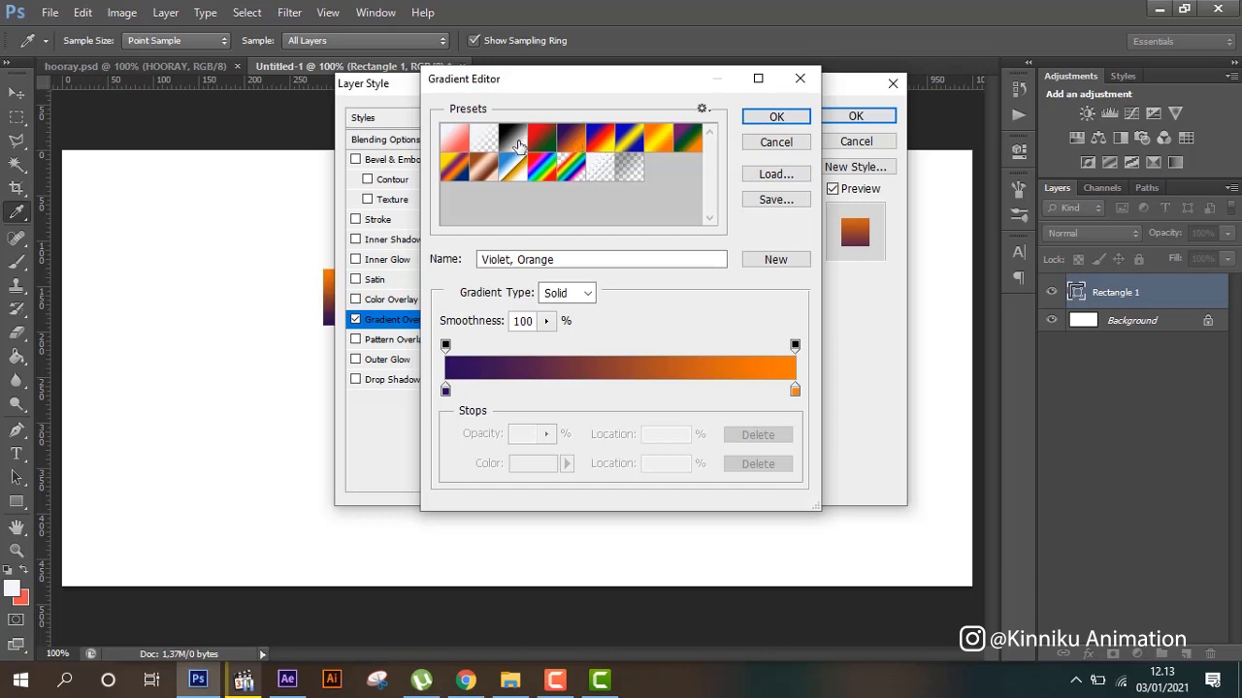
click(453, 155)
click(545, 153)
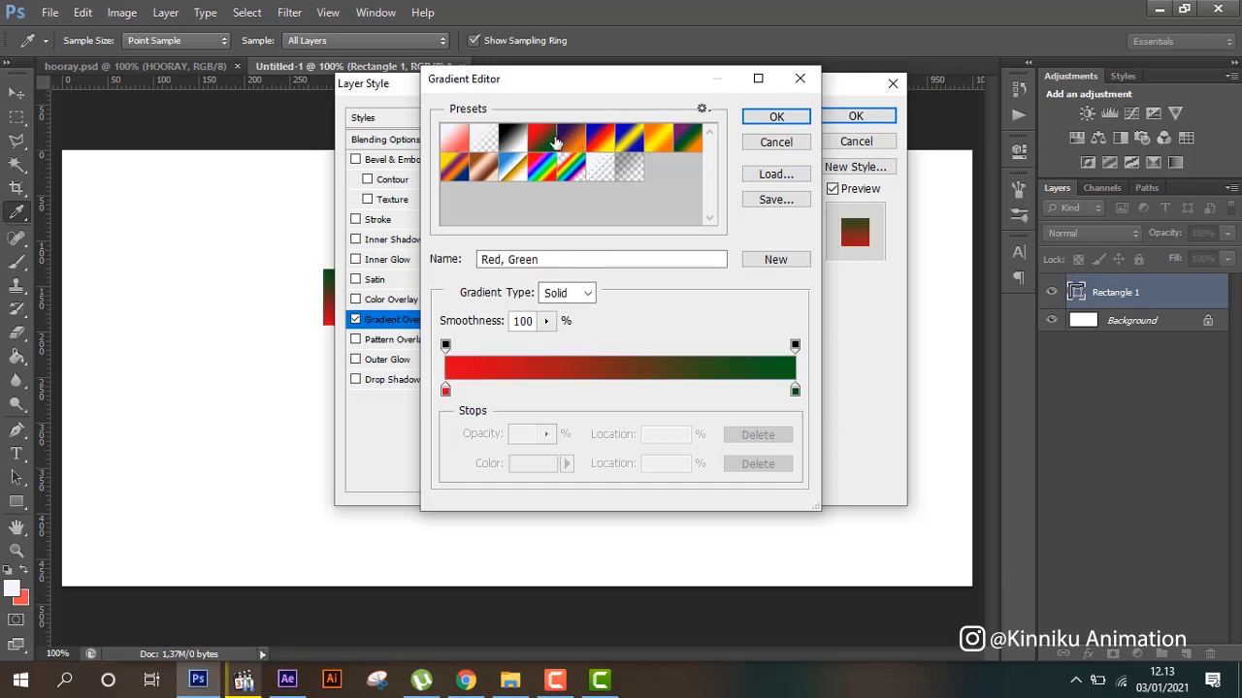
drag(596, 94, 954, 384)
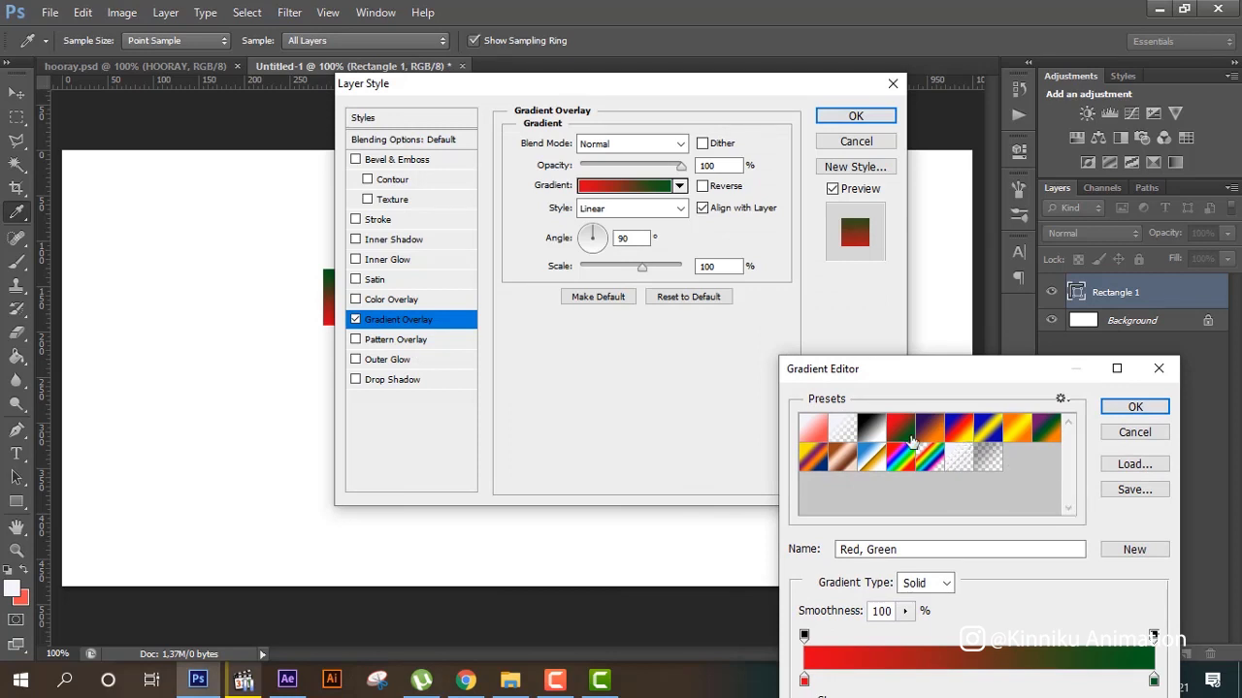
click(1135, 407)
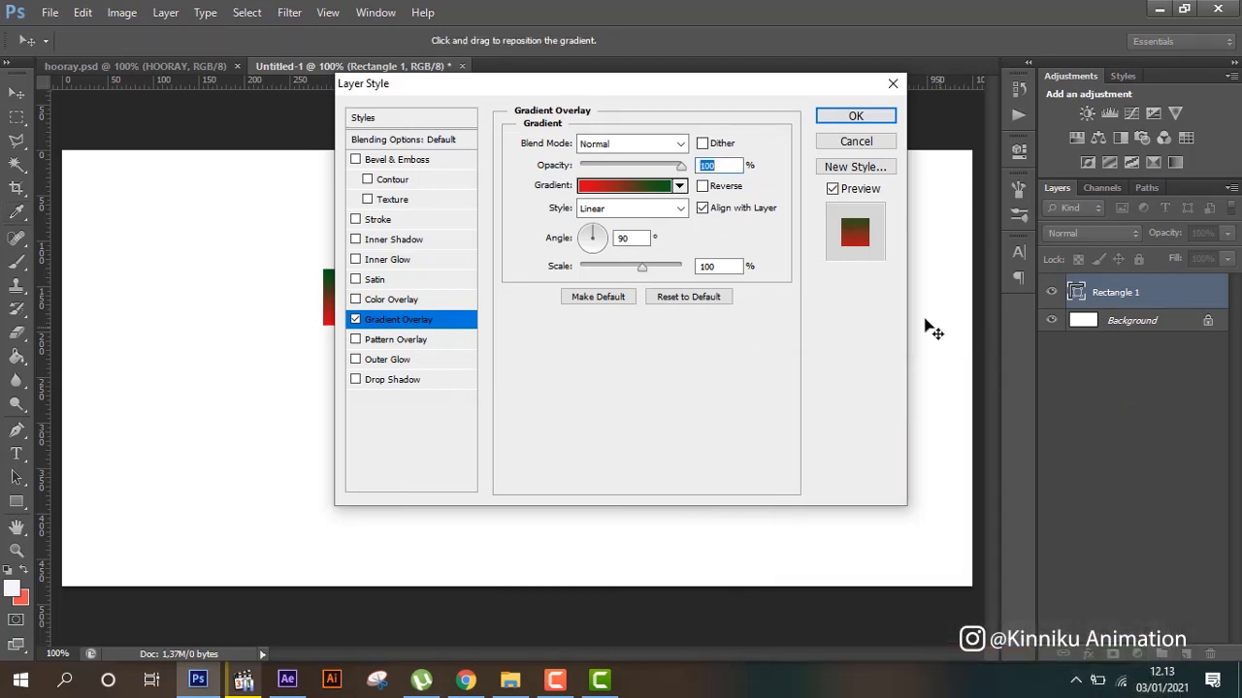
click(870, 117)
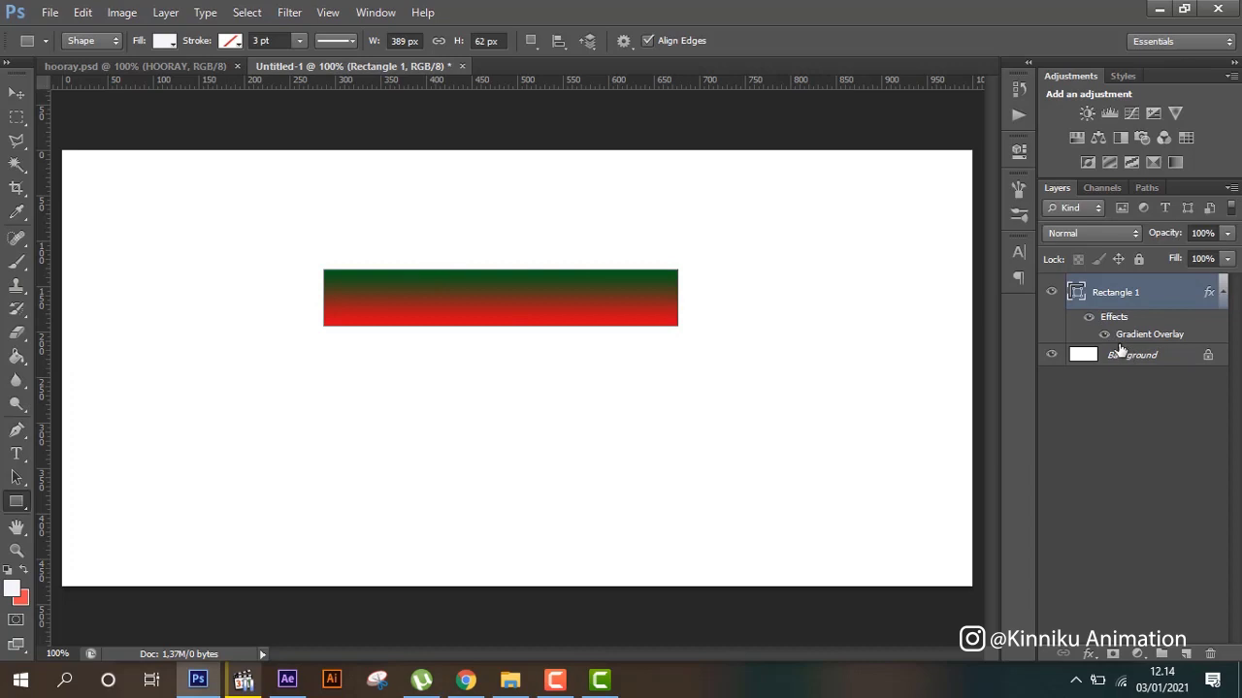
click(1104, 335)
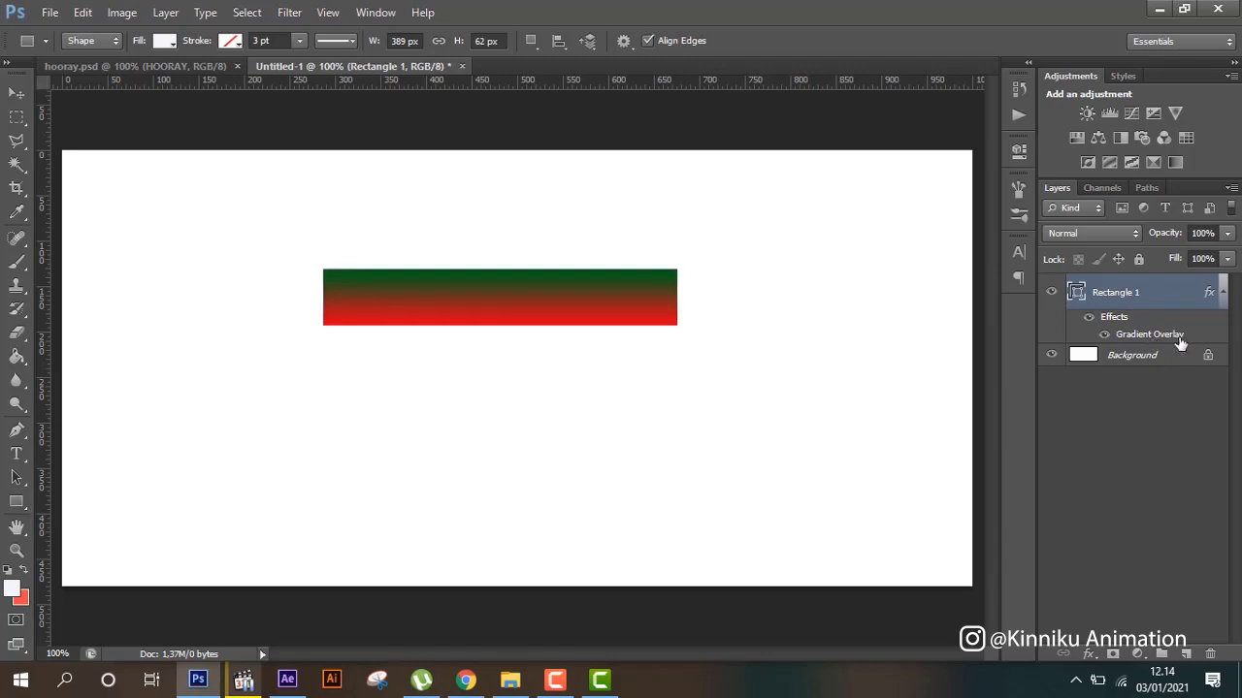
- Set the gradient overlay scale to 111% and change its green stop to dark red
double_click(1153, 339)
mouse_move(702, 85)
mouse_down()
mouse_move(1232, 296)
mouse_move(1018, 268)
mouse_up()
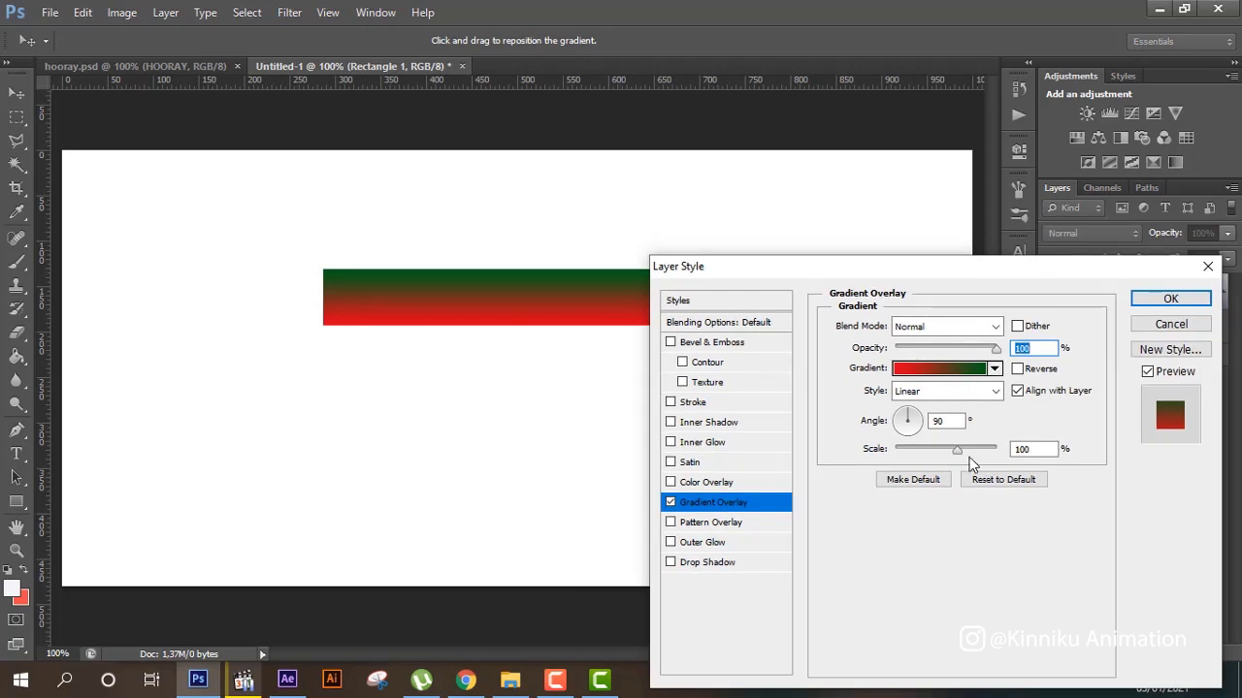
mouse_move(966, 451)
mouse_down()
mouse_move(906, 452)
mouse_move(967, 454)
mouse_up()
click(970, 369)
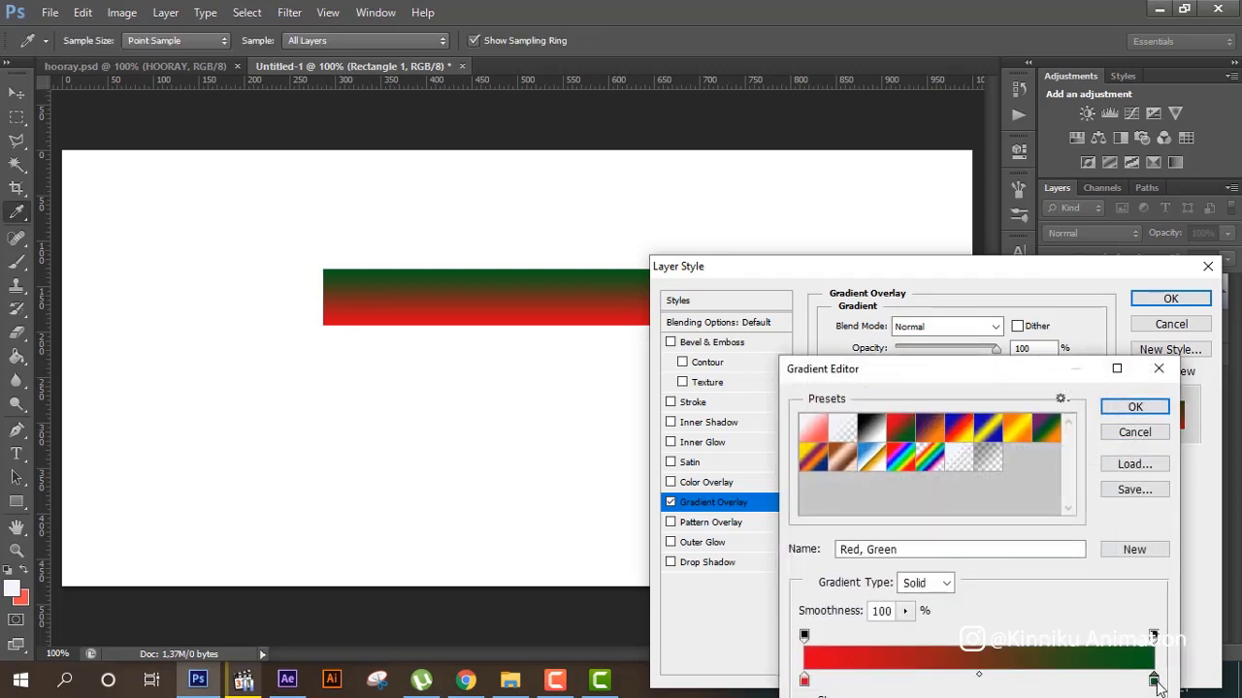
double_click(1154, 679)
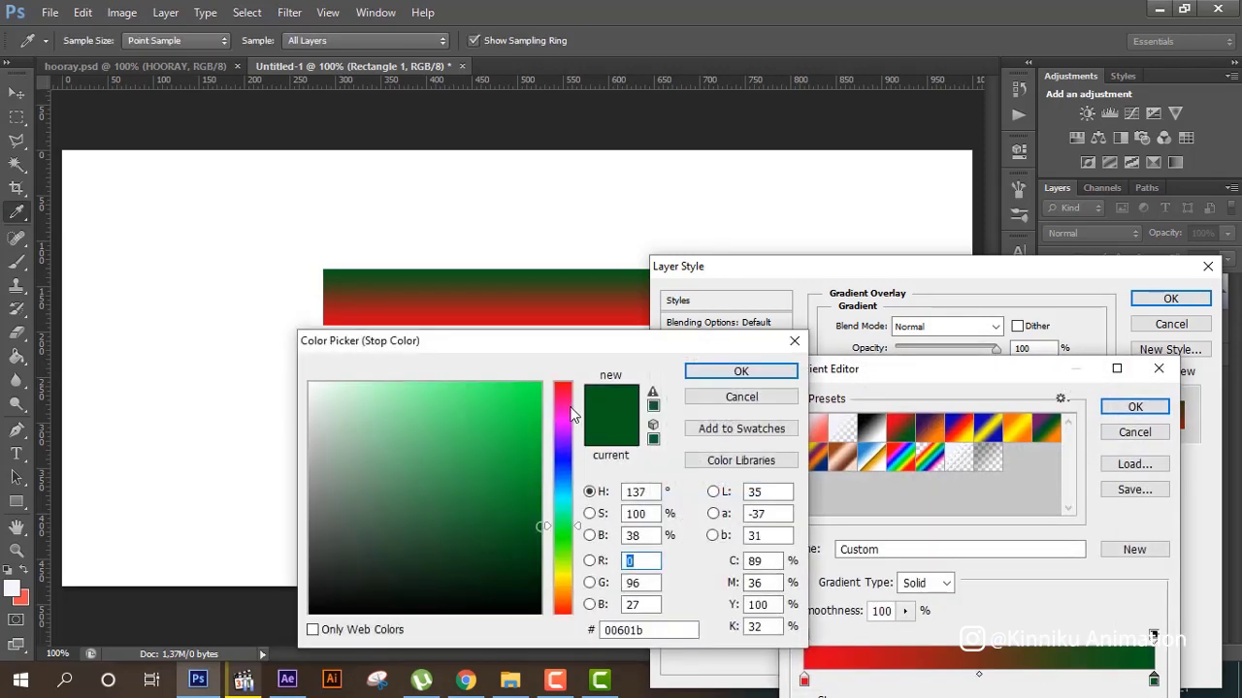
drag(571, 402, 567, 380)
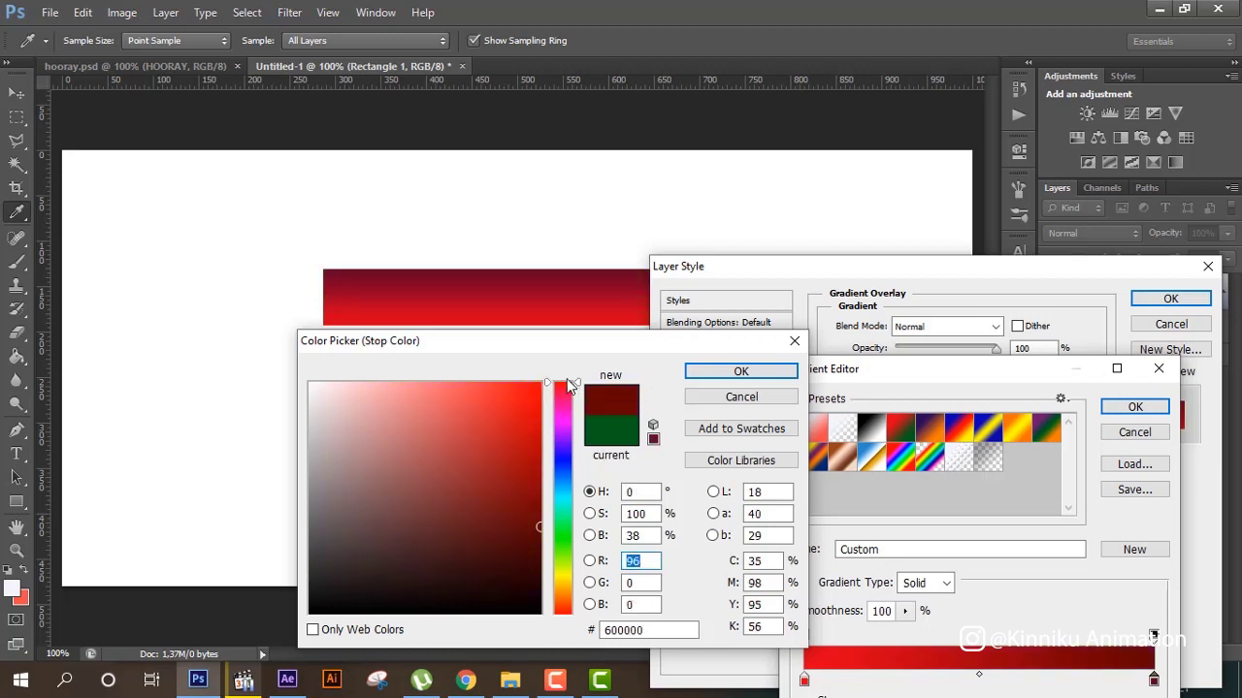
click(737, 372)
click(1156, 411)
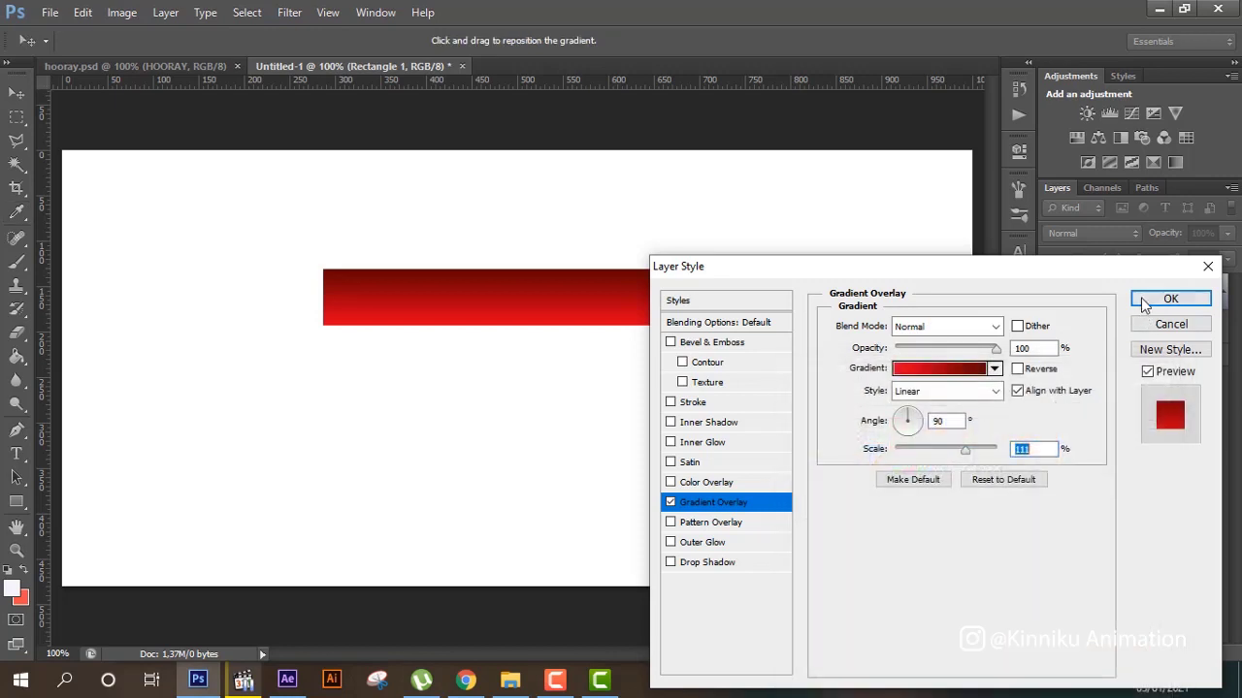
click(1173, 299)
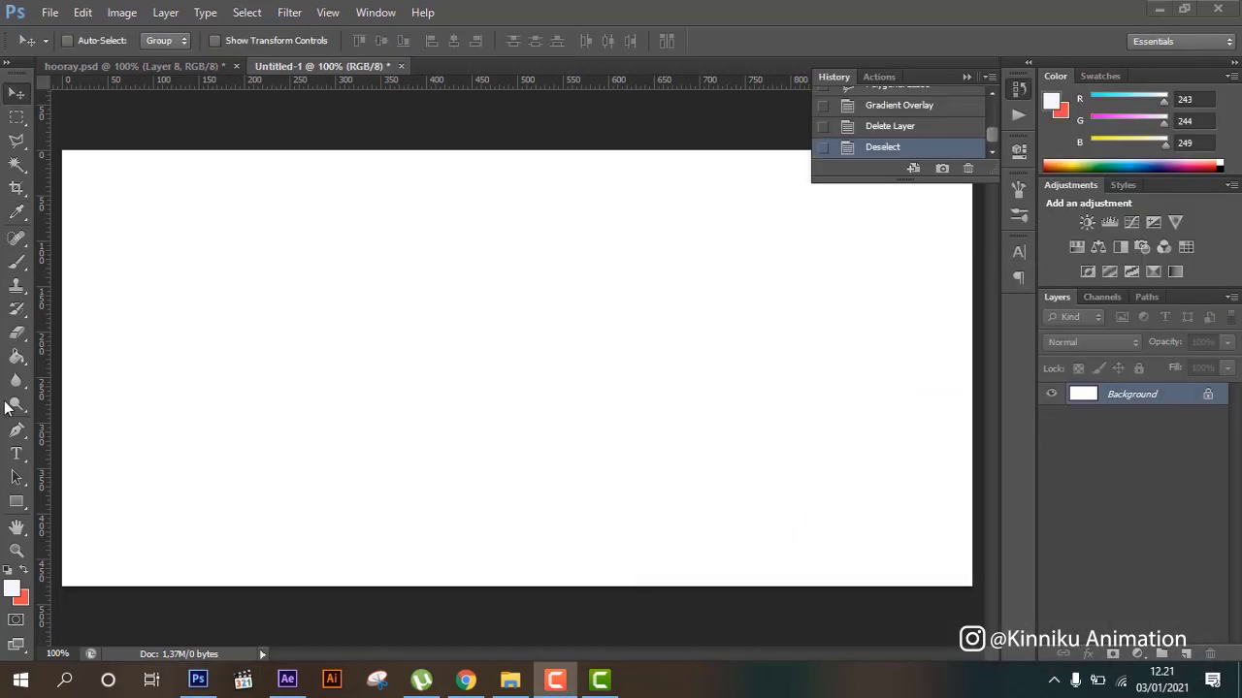
- On a new Layer 1, make a triangular polygon selection pointing left
click(1187, 655)
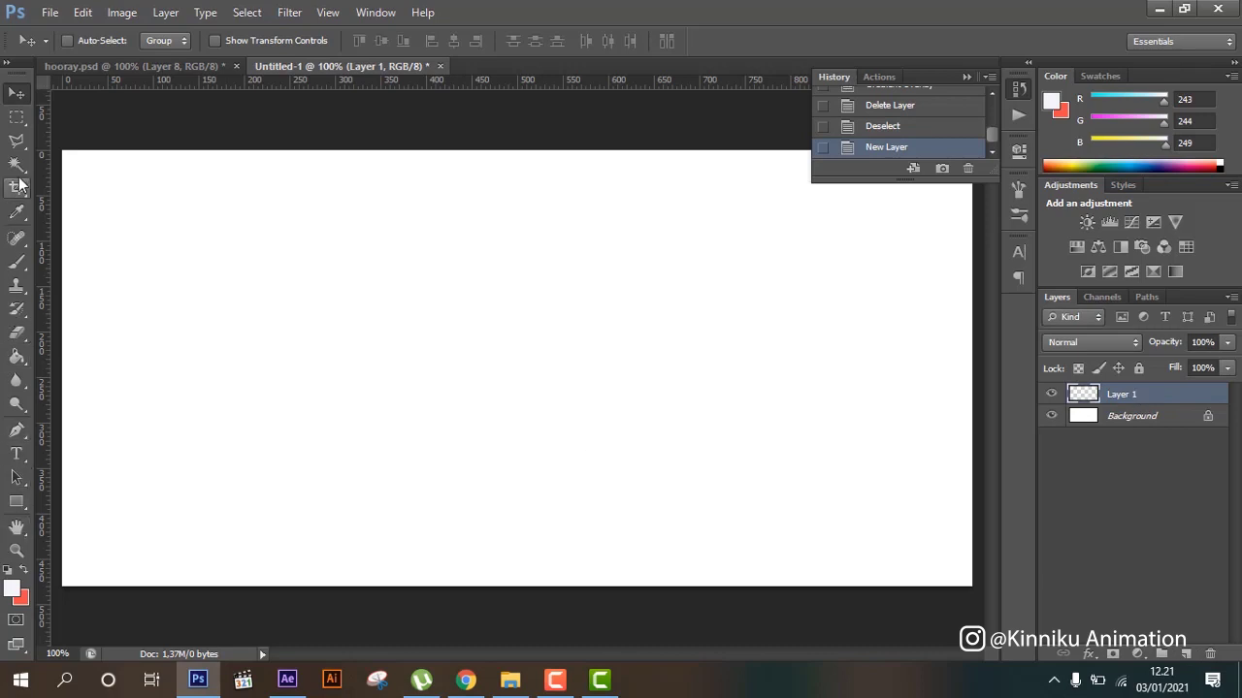
click(17, 140)
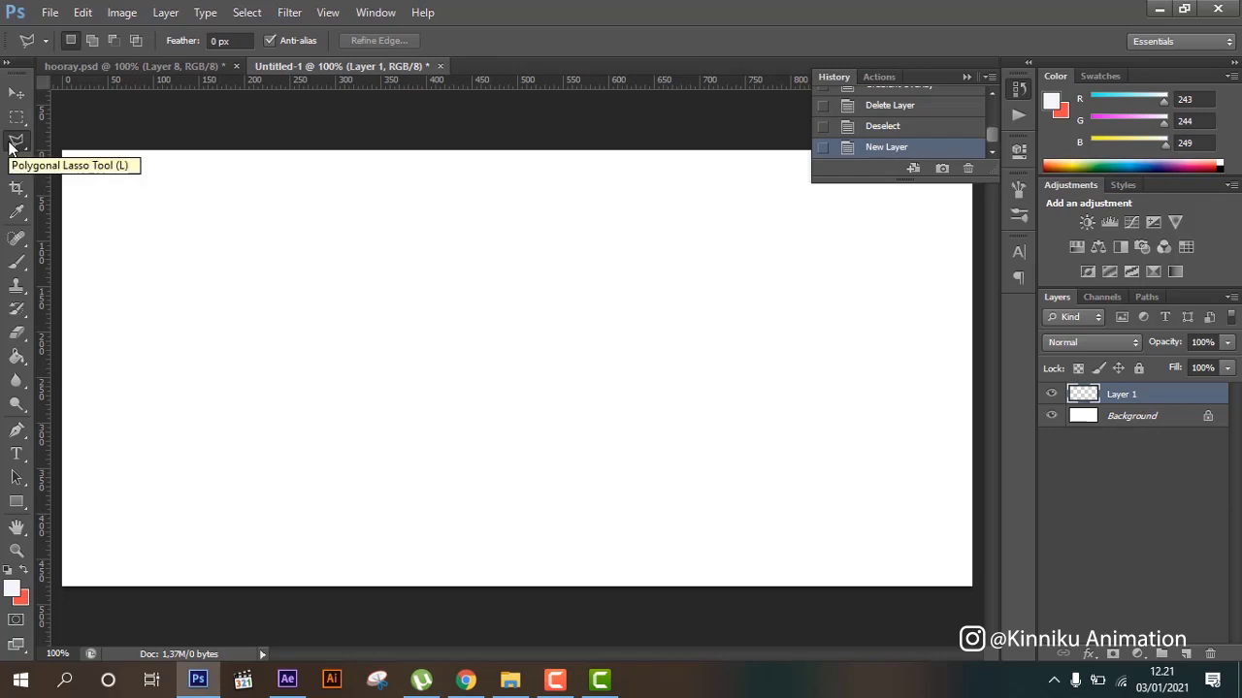
click(201, 316)
click(682, 222)
click(684, 446)
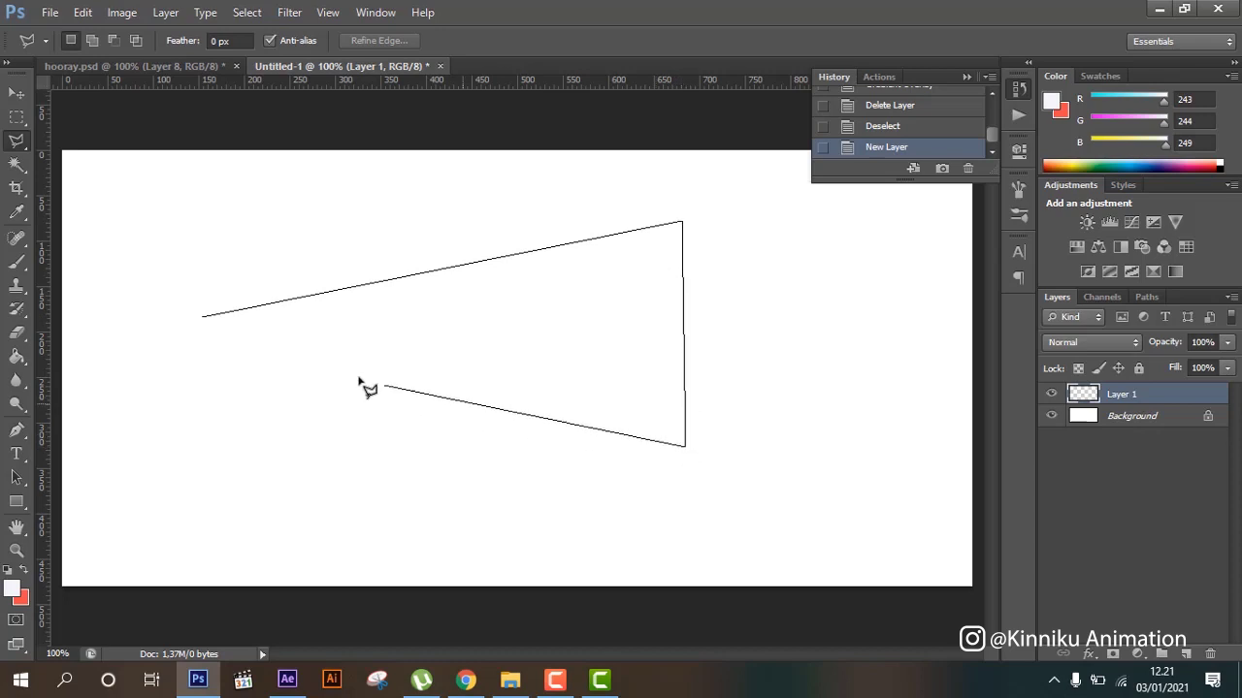
click(204, 320)
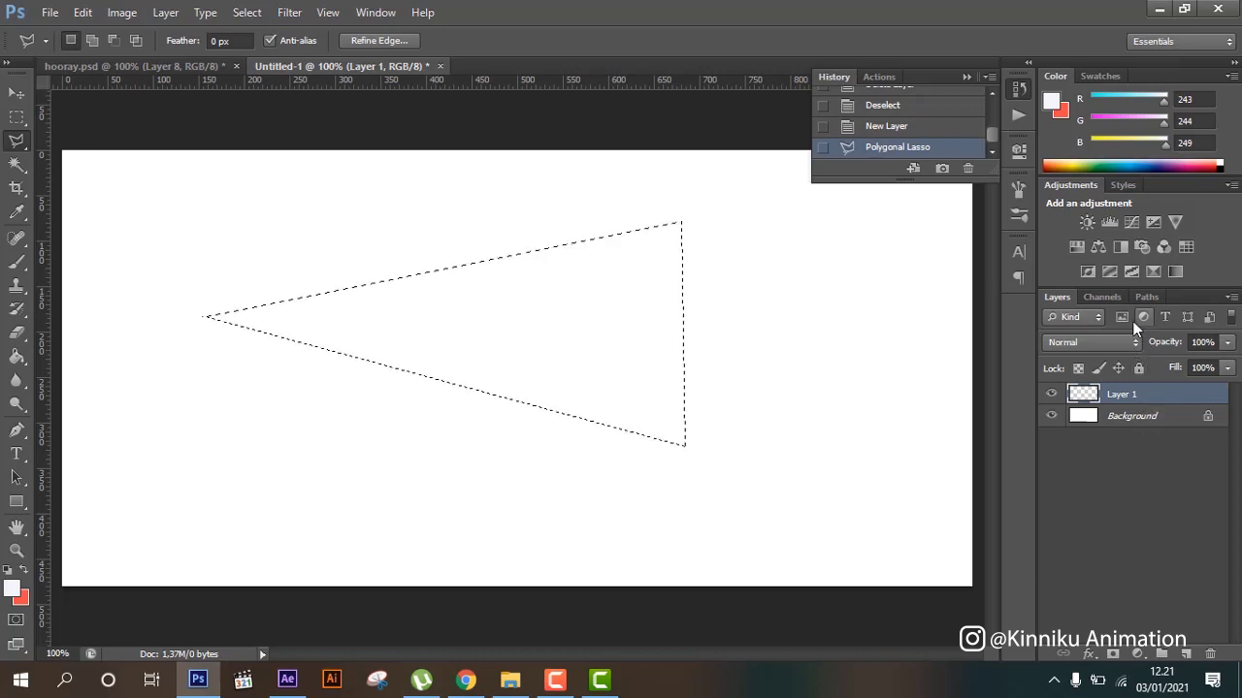
- Give Layer 1 a Gradient Overlay using the Red, Green preset
right_click(1124, 395)
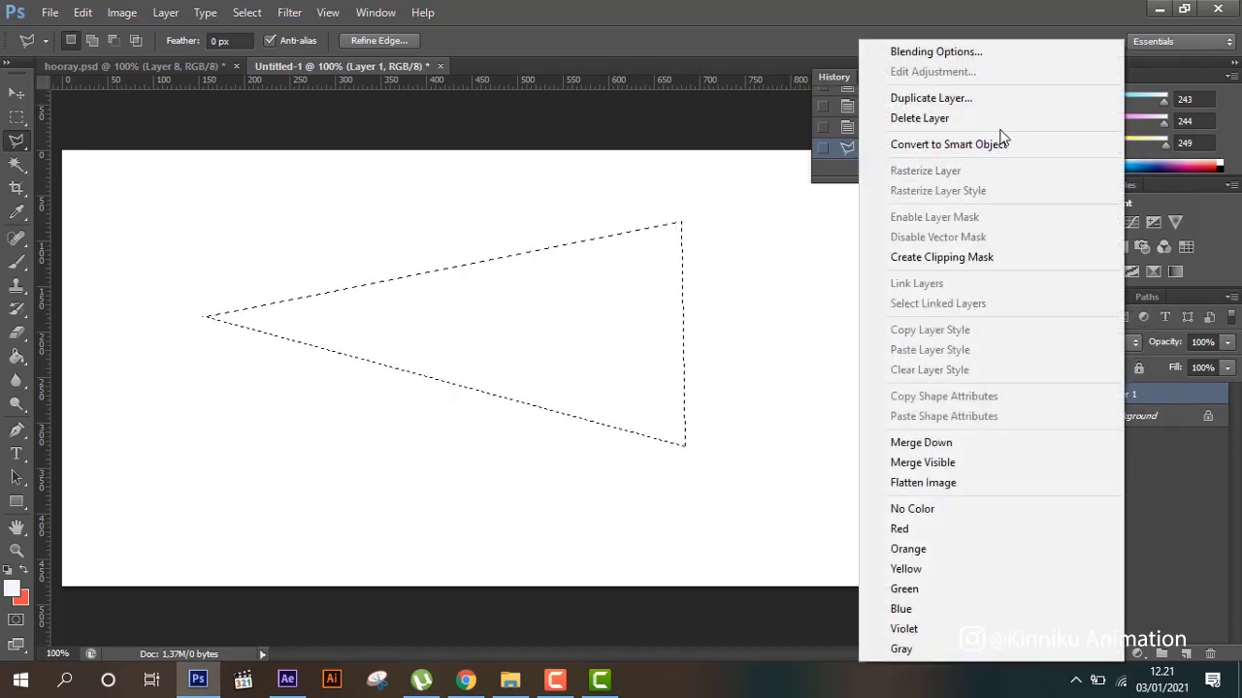
click(970, 49)
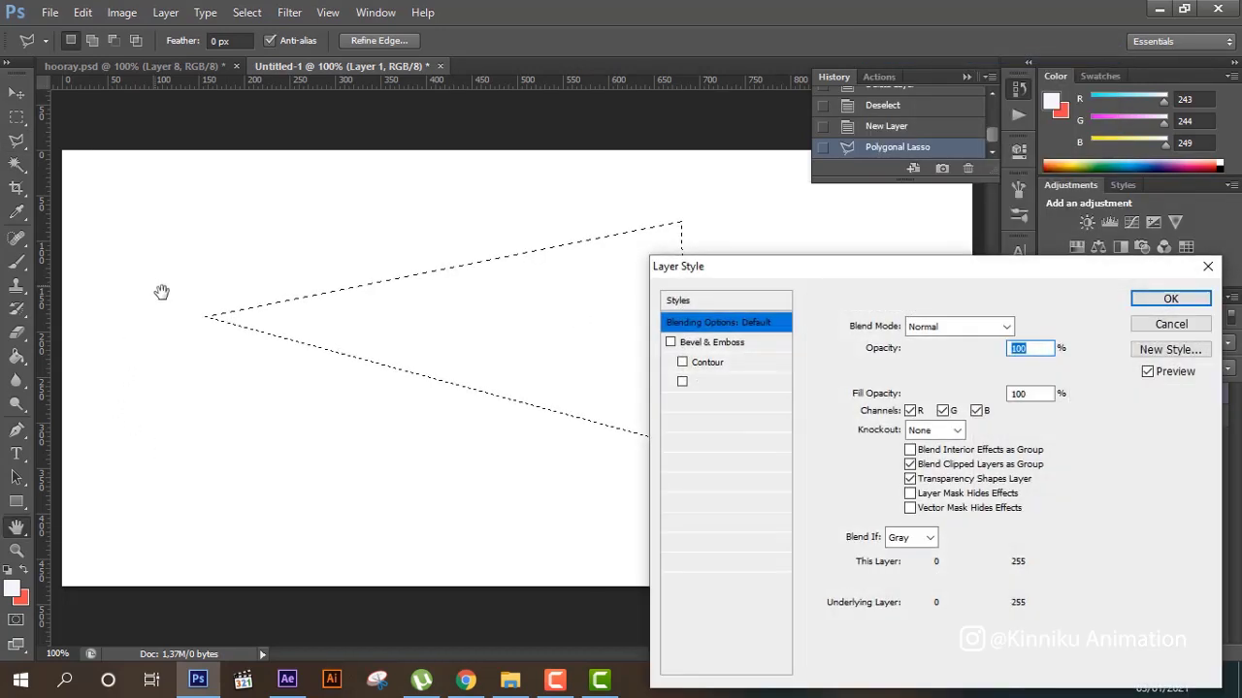
click(718, 502)
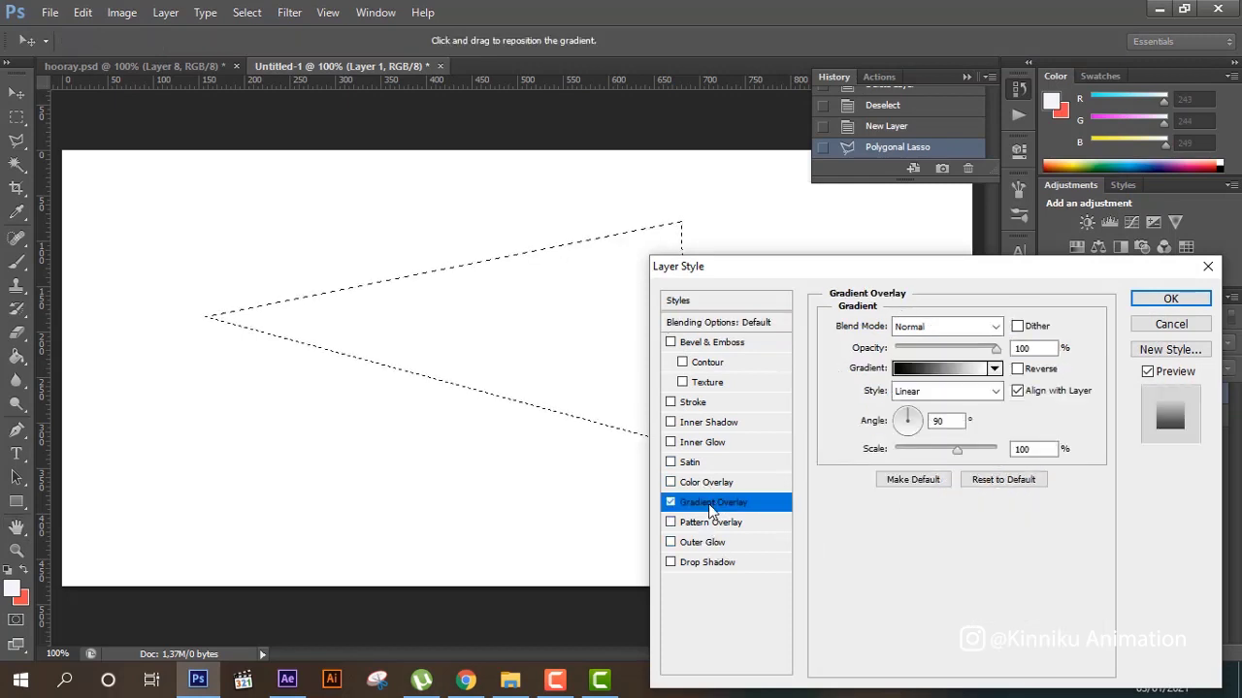
click(967, 369)
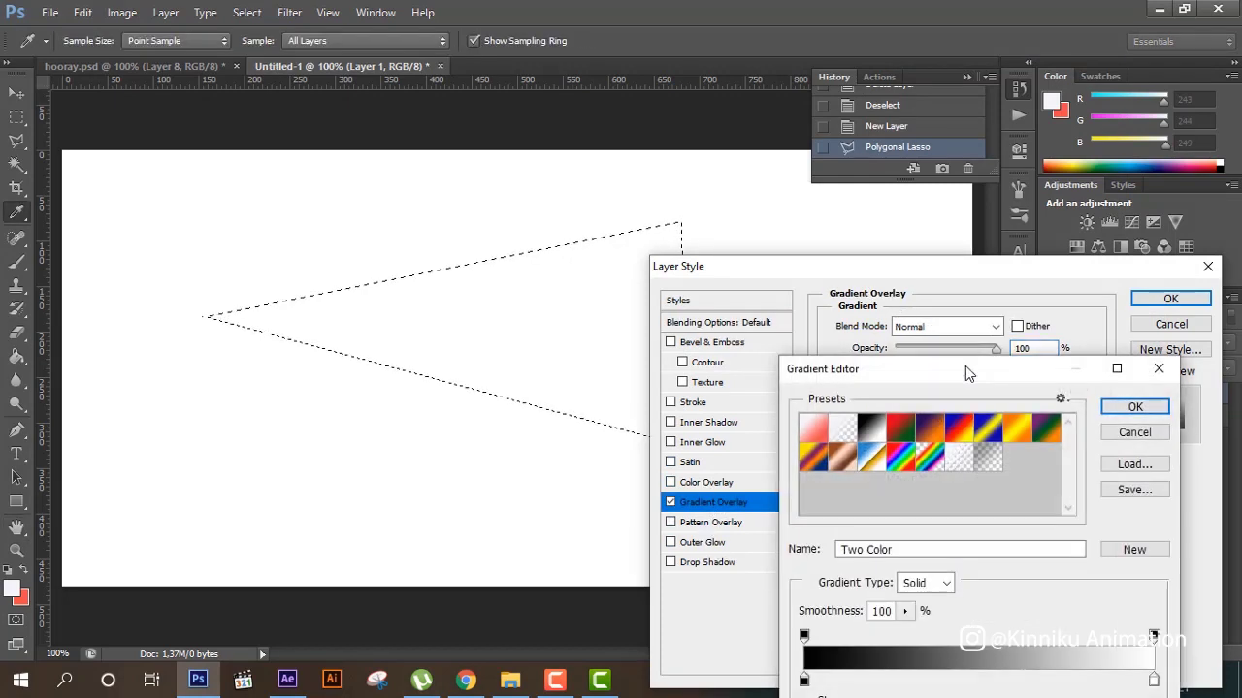
click(902, 428)
click(1135, 407)
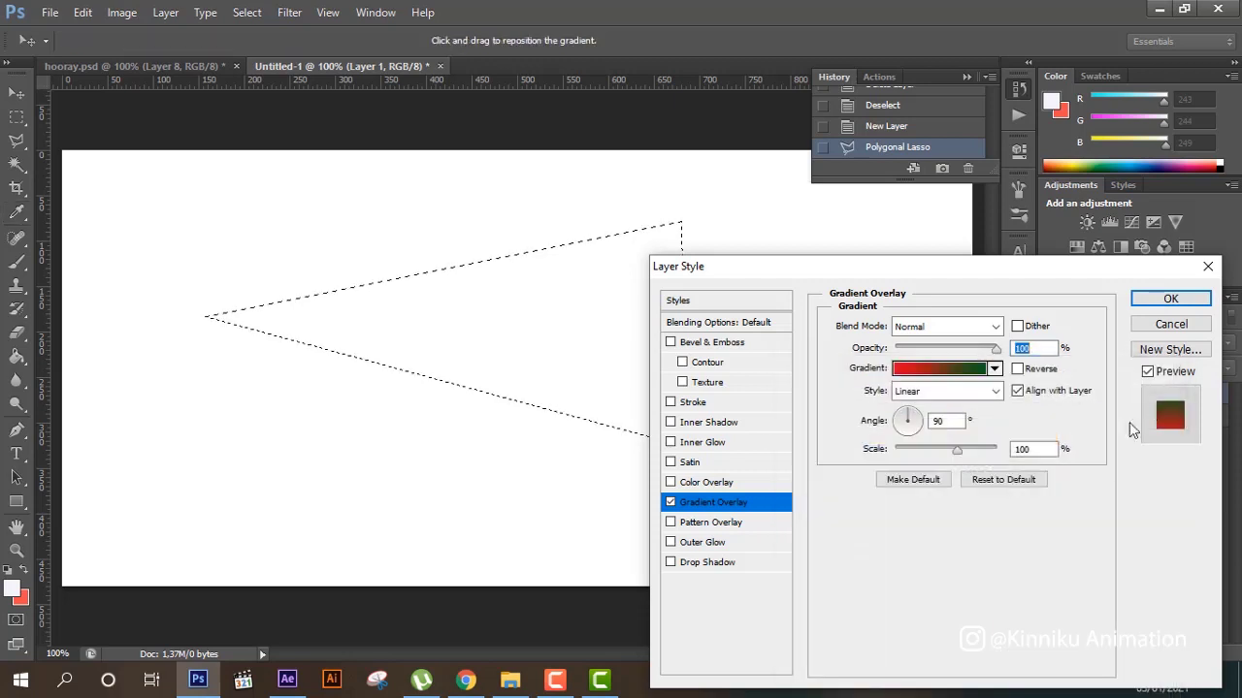
click(1170, 299)
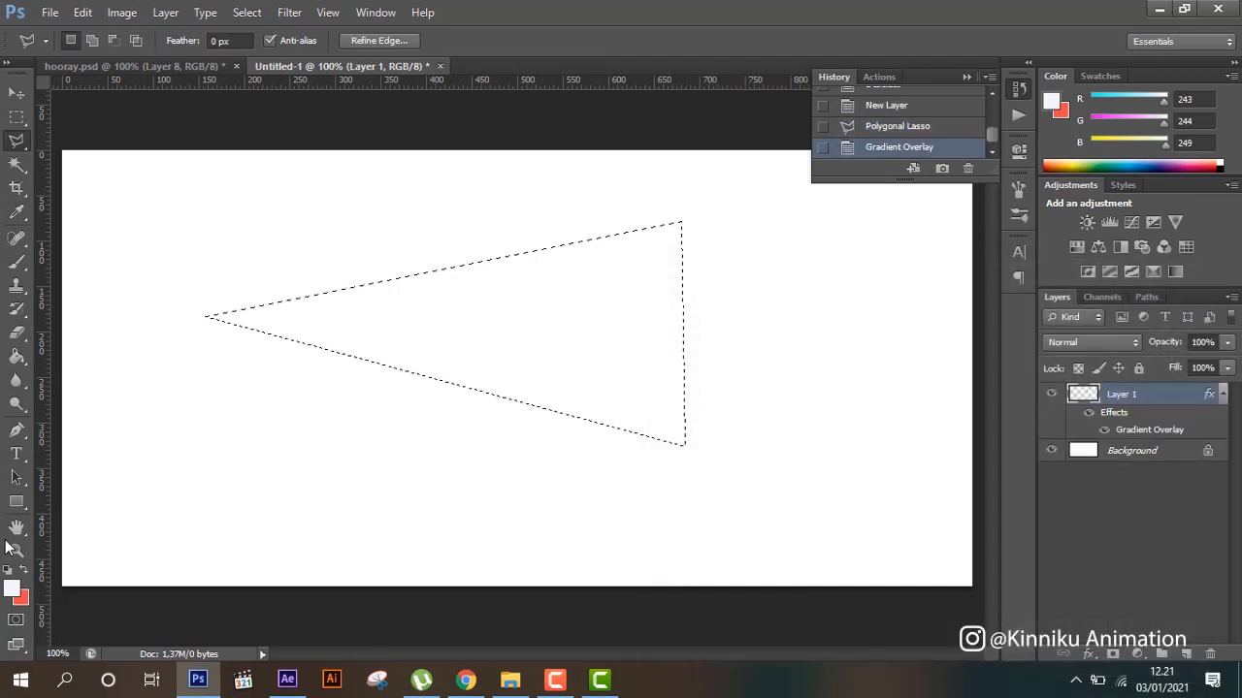
- Fill the triangle with the Paint Bucket and recolour the gradient's green stop to deep red b20f32
click(17, 356)
click(558, 320)
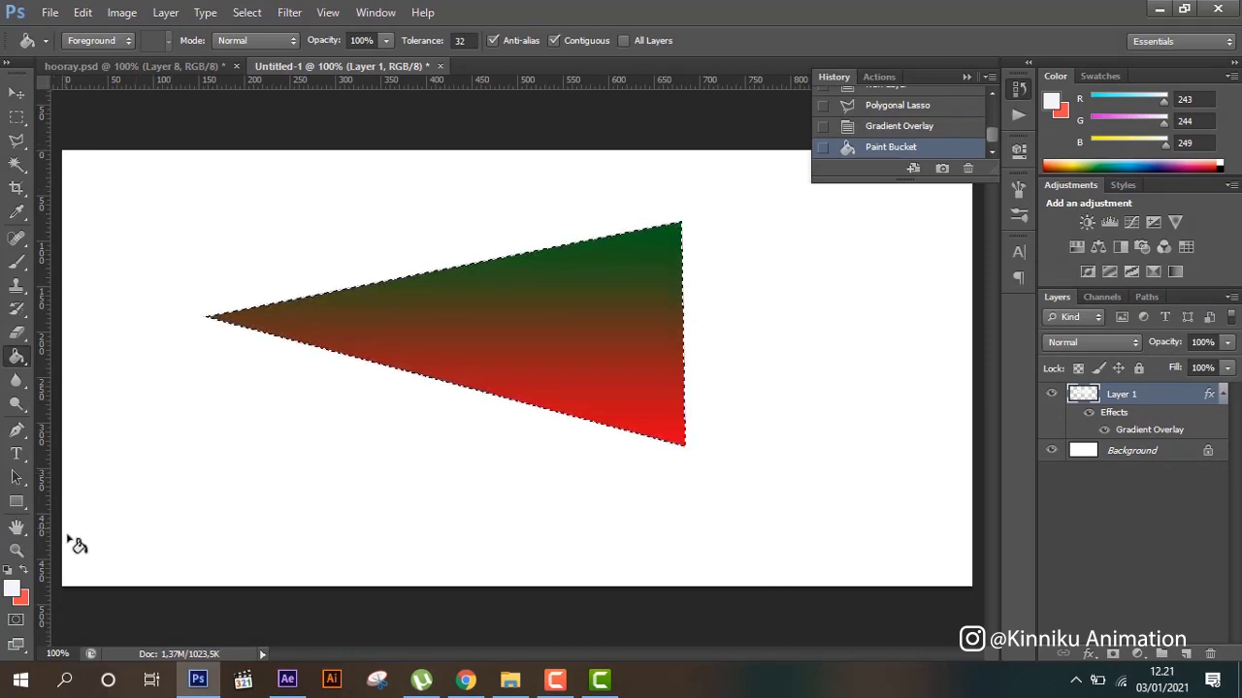
double_click(1146, 438)
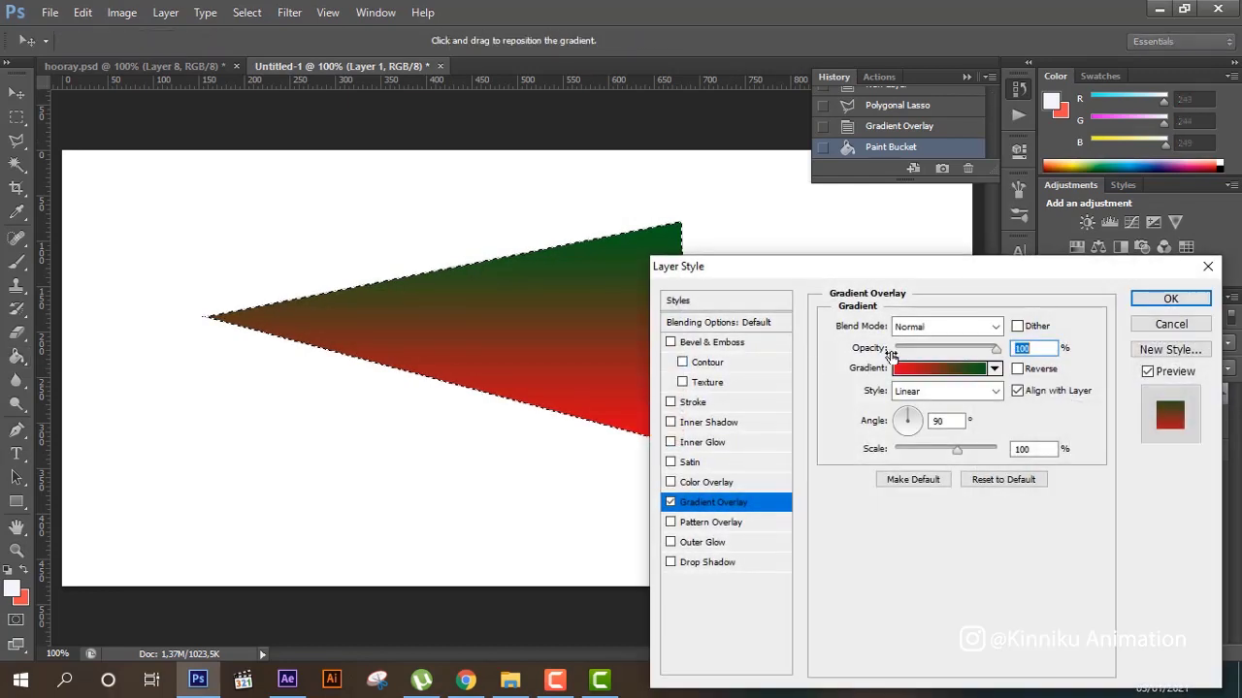
click(951, 376)
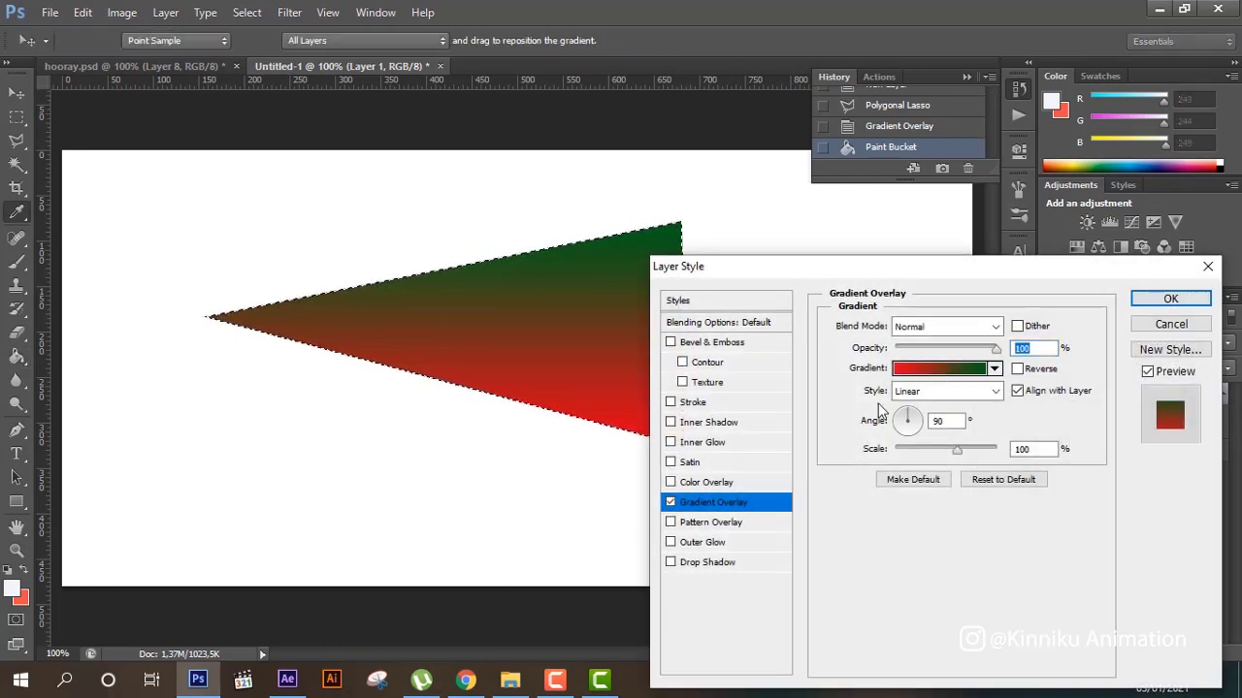
double_click(1153, 680)
drag(563, 416, 562, 391)
drag(506, 452, 521, 452)
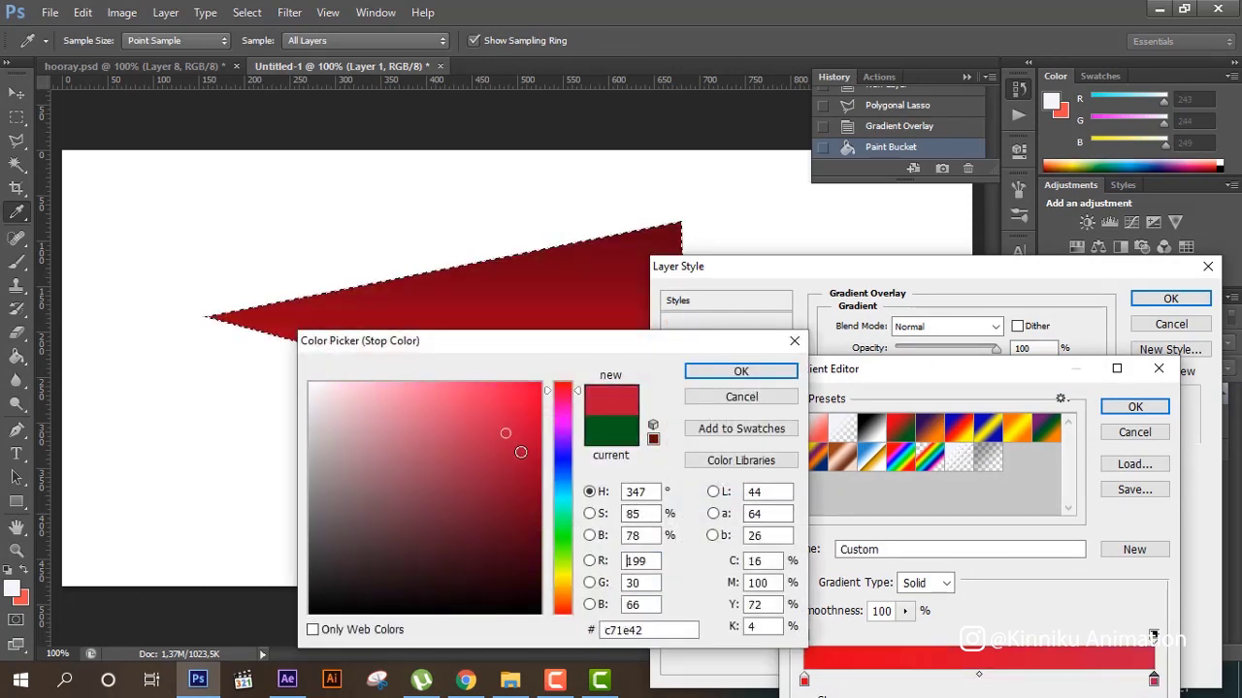
click(782, 371)
click(1137, 406)
click(1171, 298)
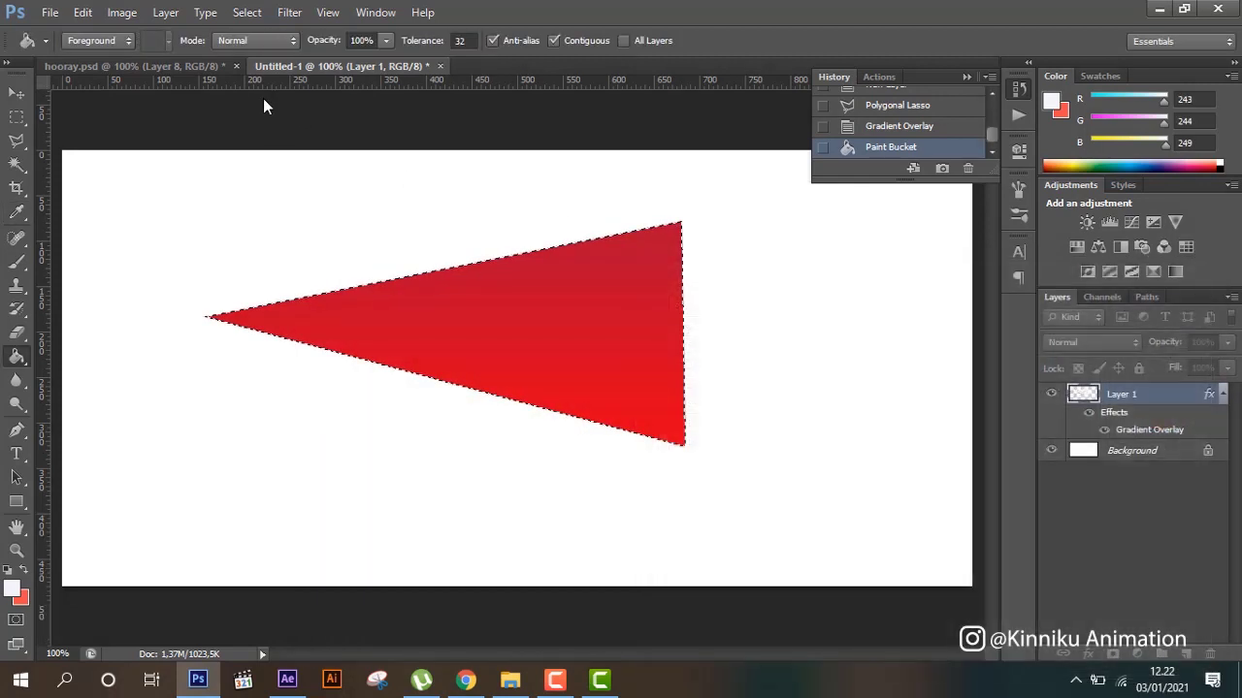
- In hooray.psd, toggle each layer's visibility to inspect the HOORAY text and ribbon pieces
click(200, 66)
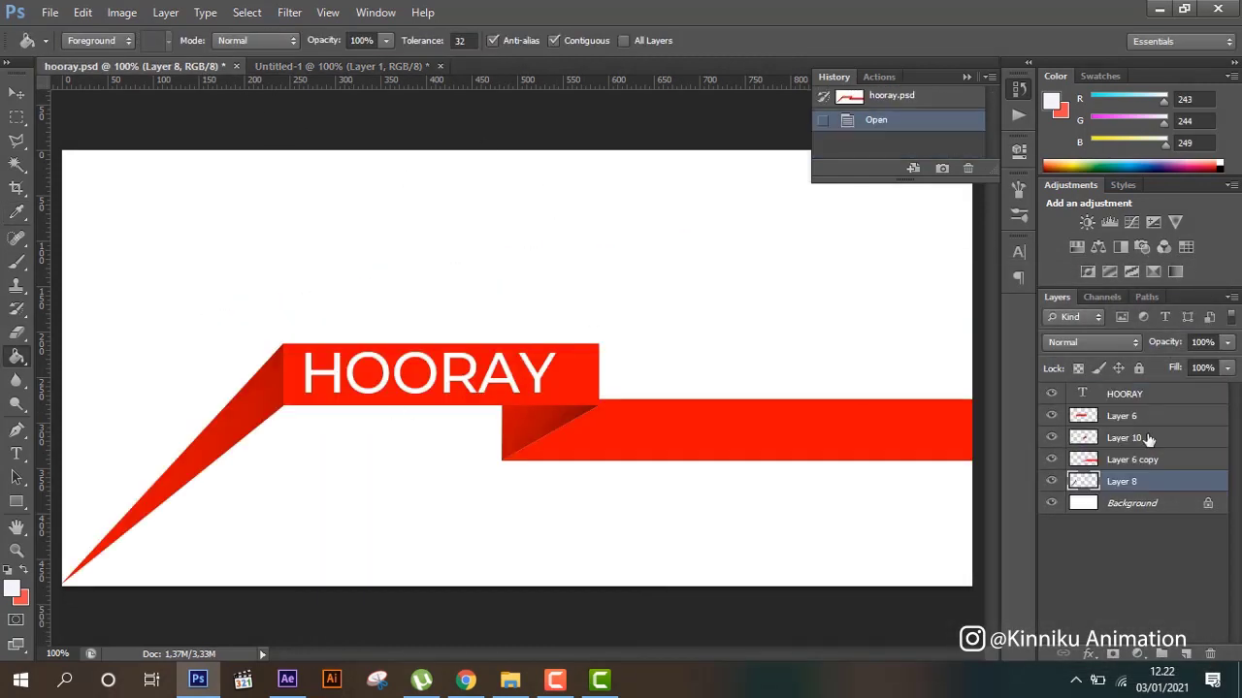
click(1051, 396)
click(1051, 416)
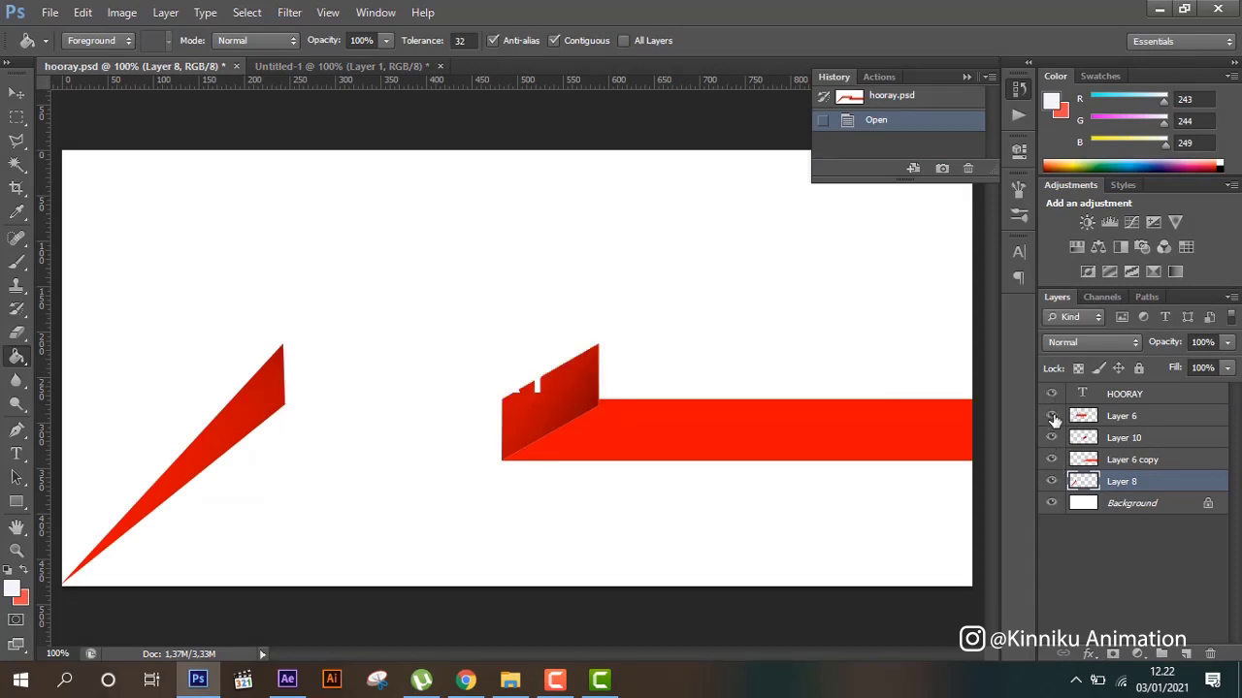
click(1051, 416)
click(1052, 417)
click(1051, 393)
click(1052, 439)
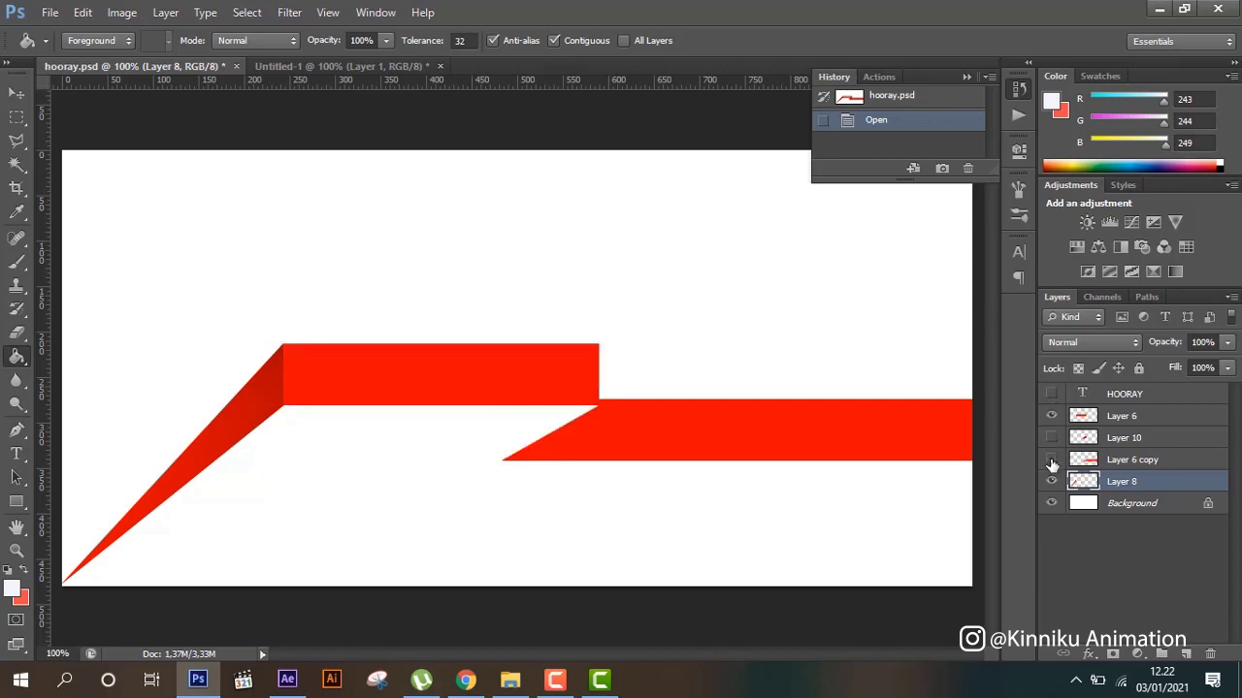
click(1052, 460)
click(1051, 481)
click(1052, 503)
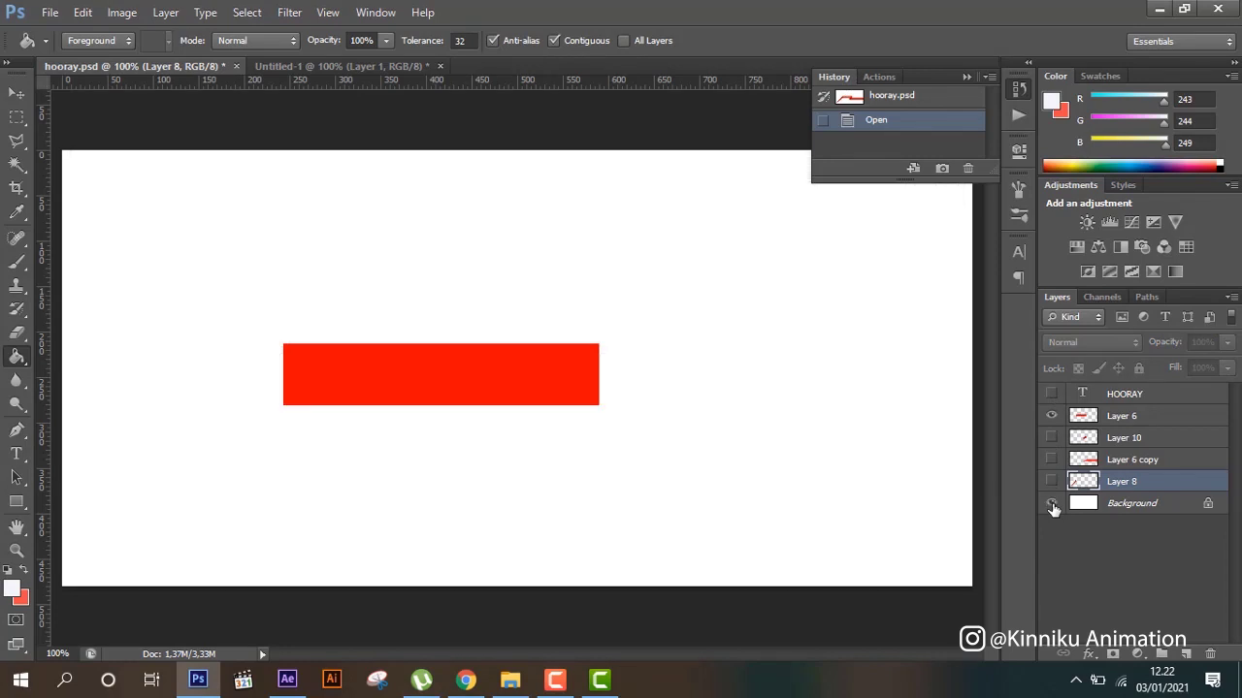
- Hide the Layer 6, Layer 10, Layer 6 copy and Layer 8 ribbon layers, then pick the Move tool
click(1051, 416)
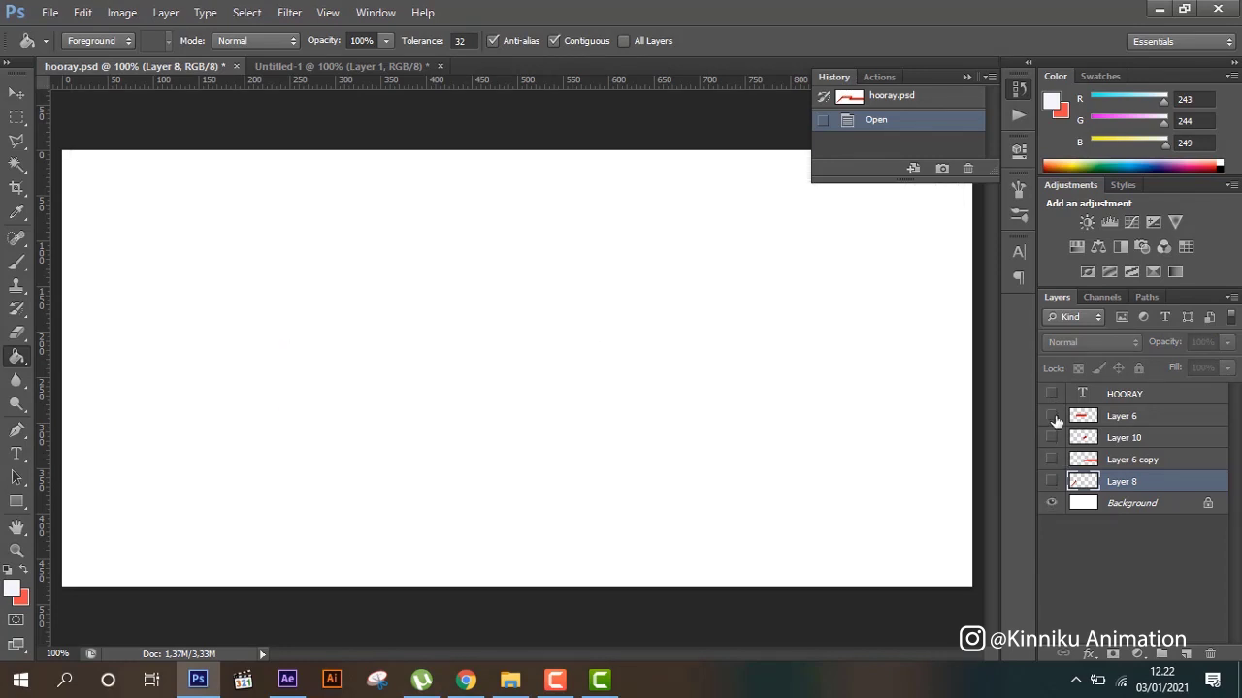
click(1052, 416)
click(1051, 438)
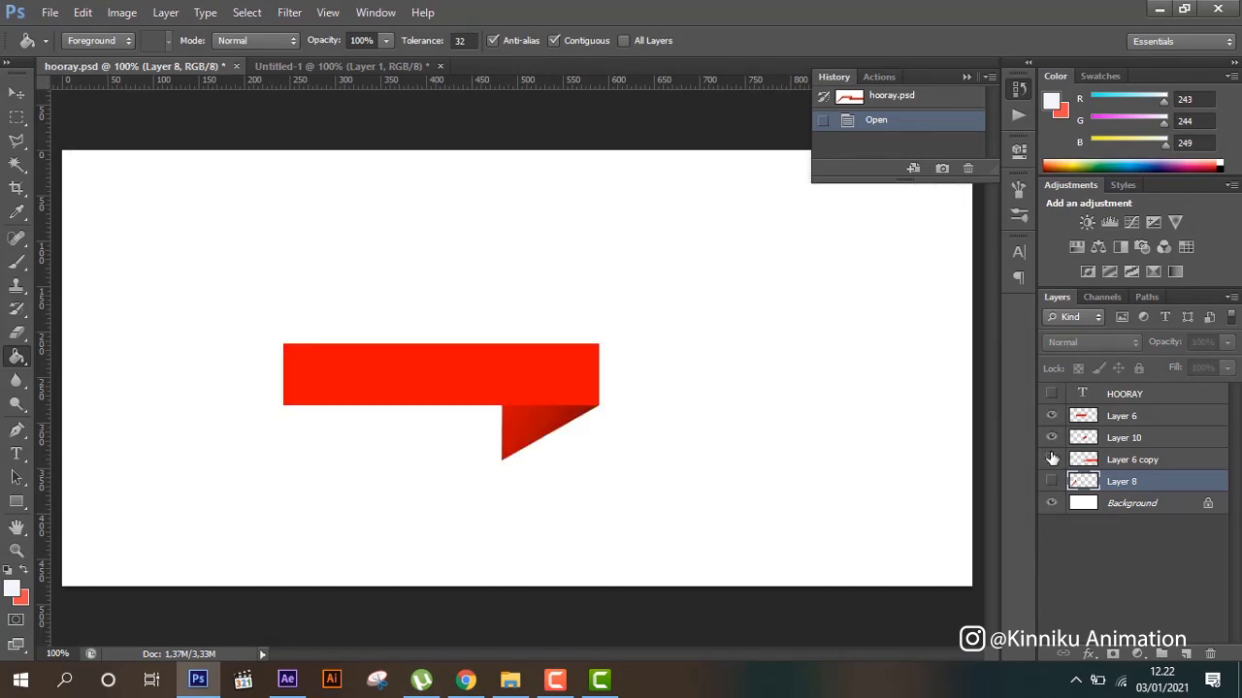
click(1051, 460)
click(1051, 481)
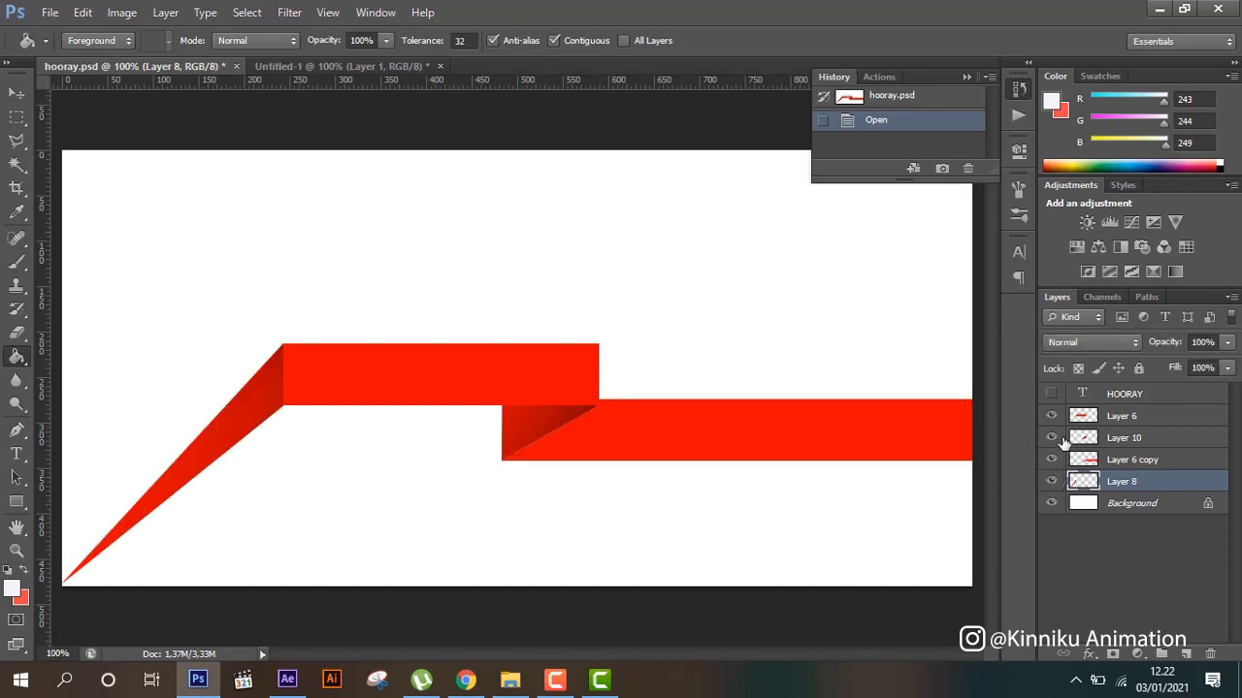
drag(1052, 418, 1050, 485)
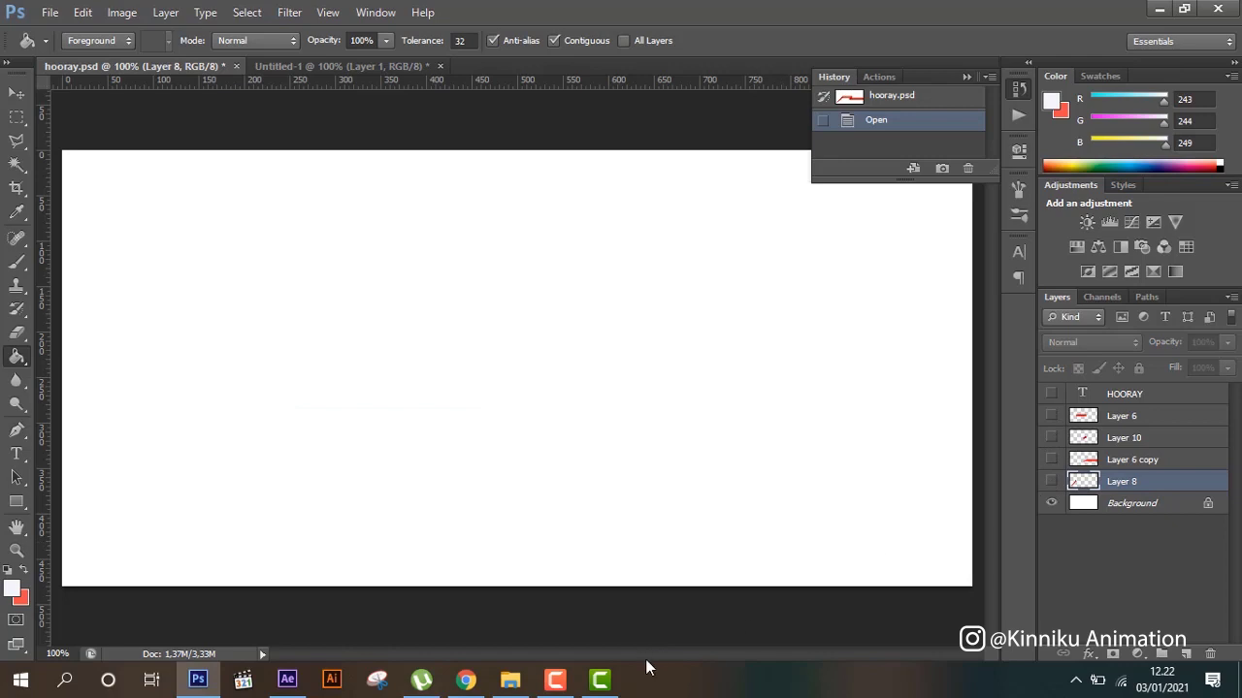
click(15, 94)
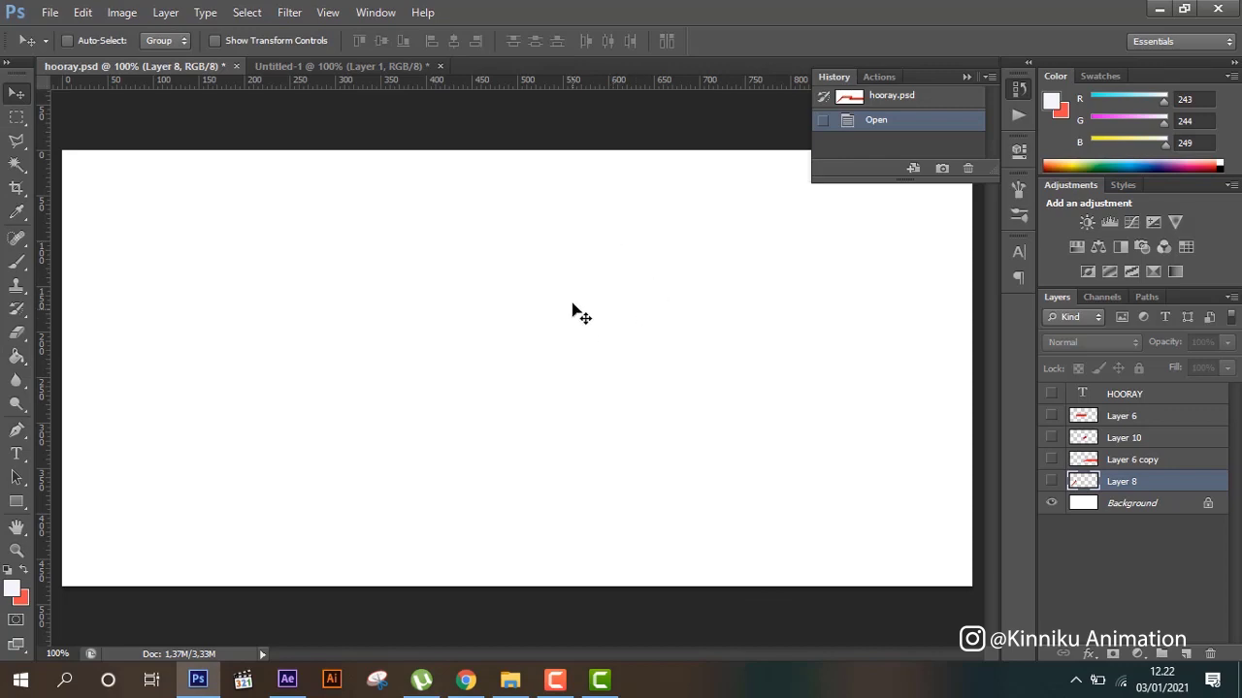
click(559, 681)
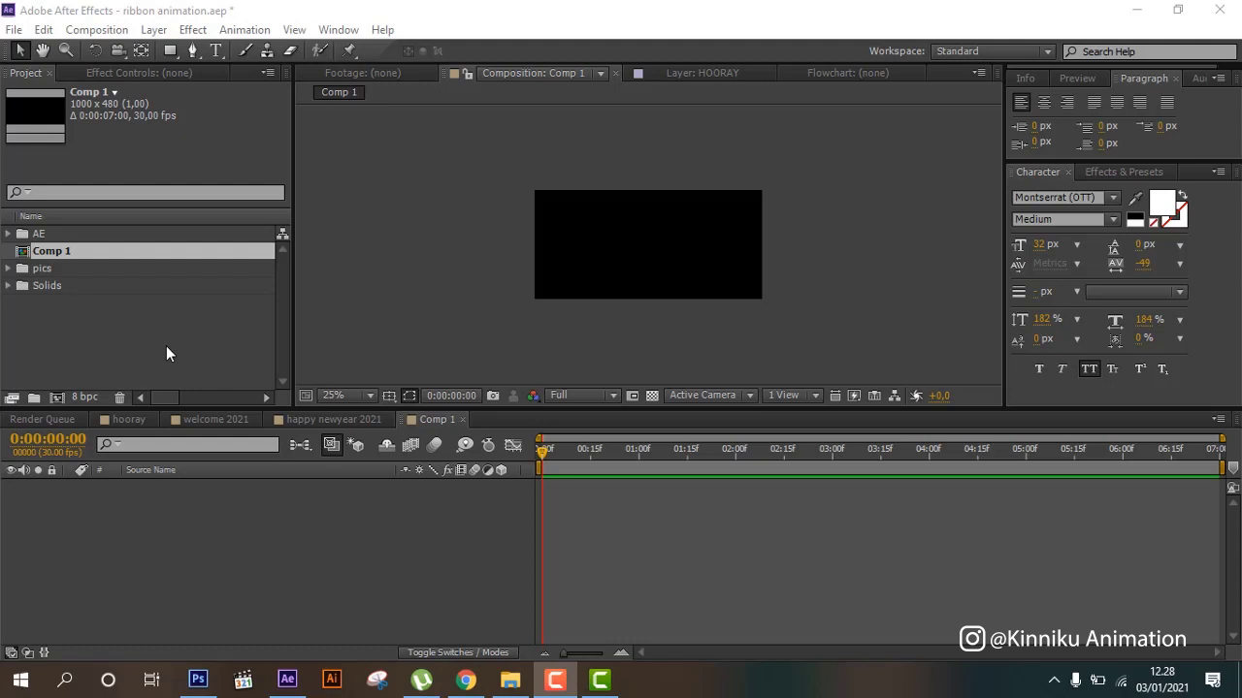
- Import hooray.psd as a Composition - Retain Layer Sizes with merged layer styles
click(166, 347)
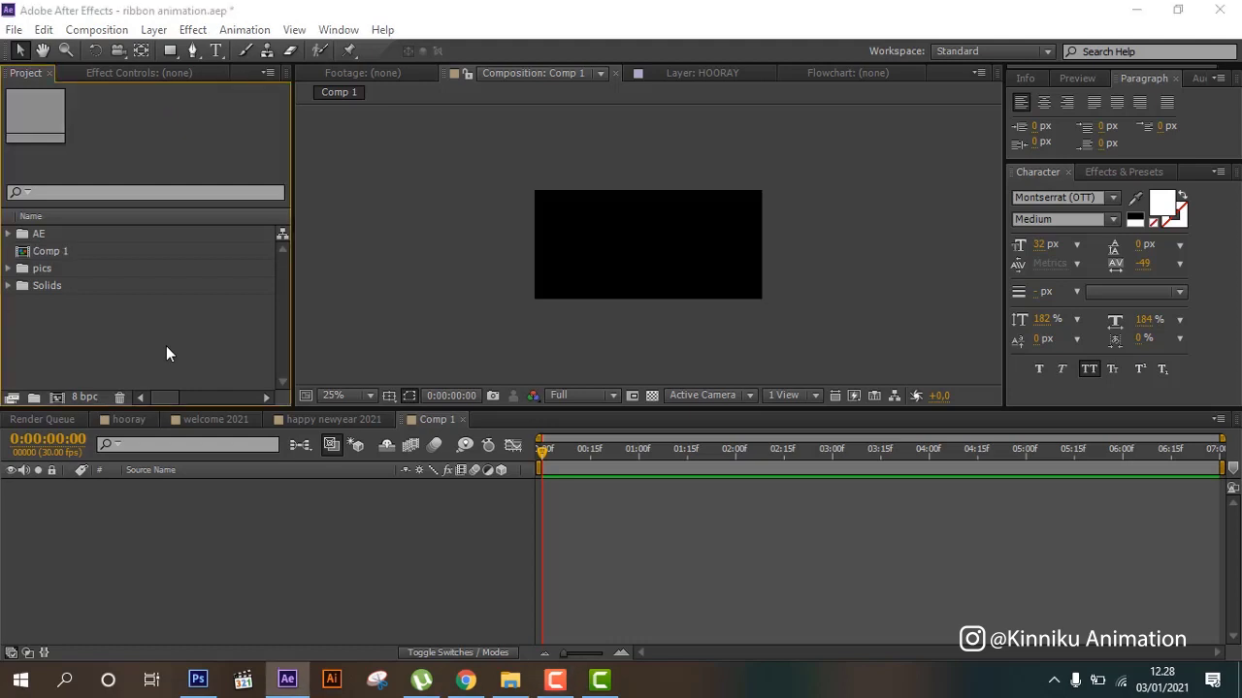
double_click(166, 345)
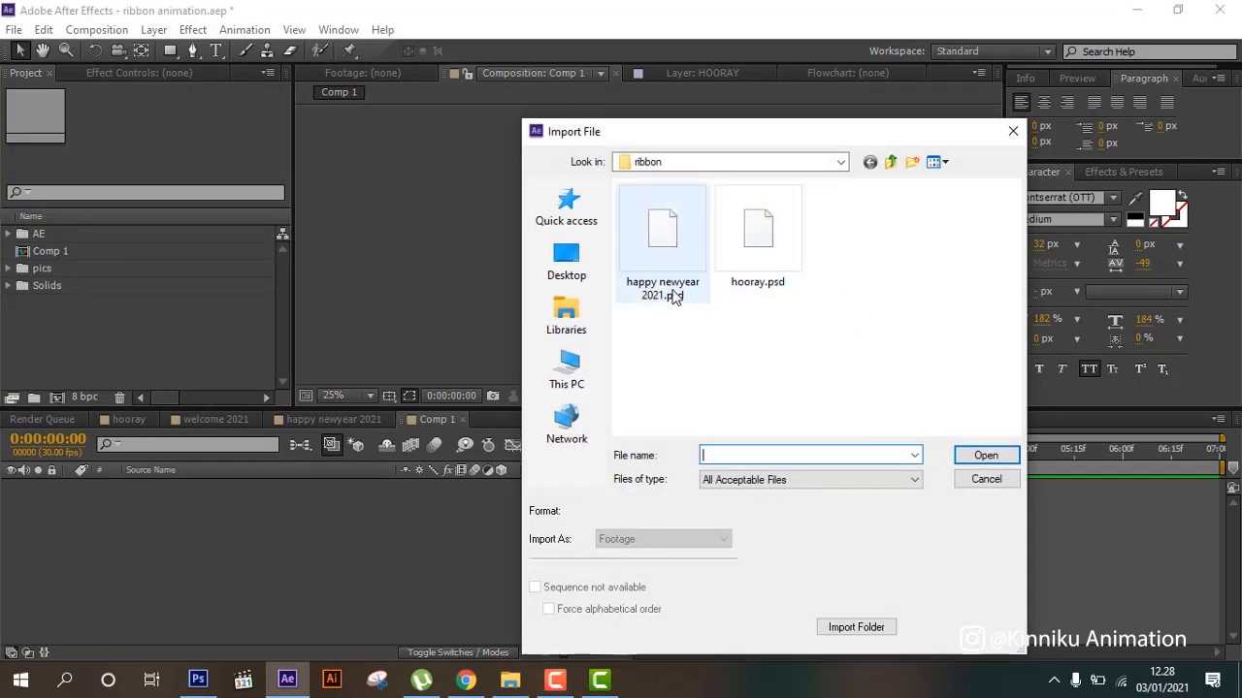
double_click(752, 257)
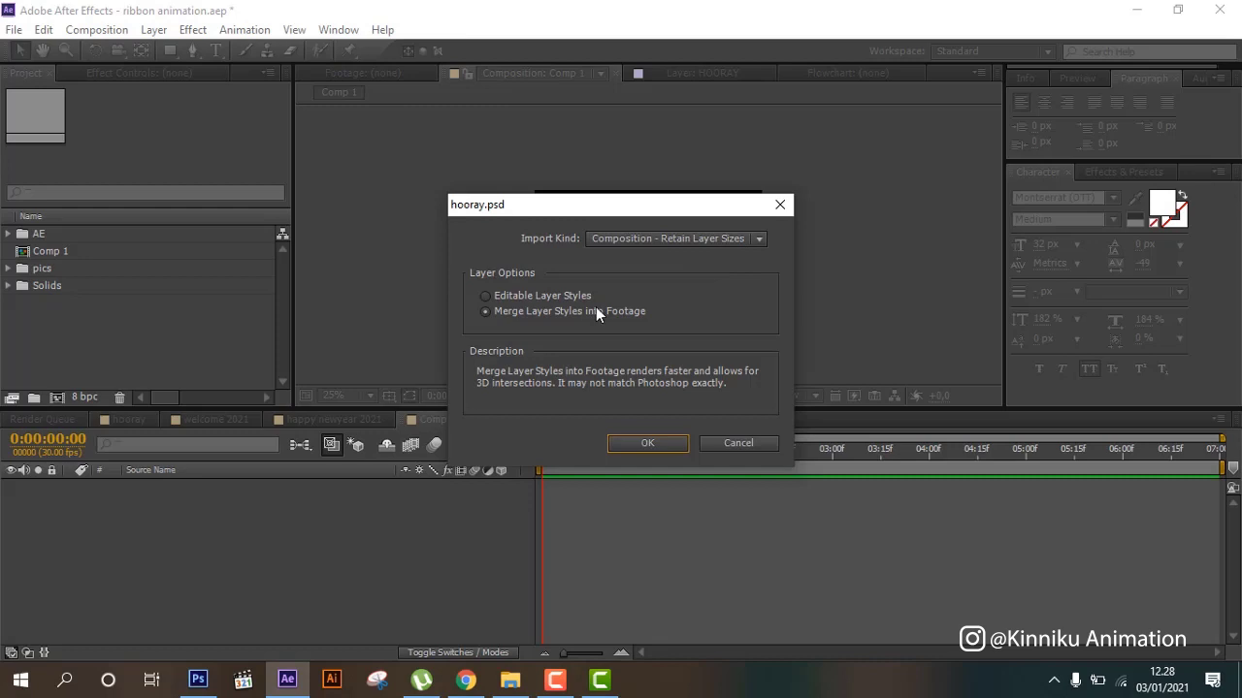
click(653, 439)
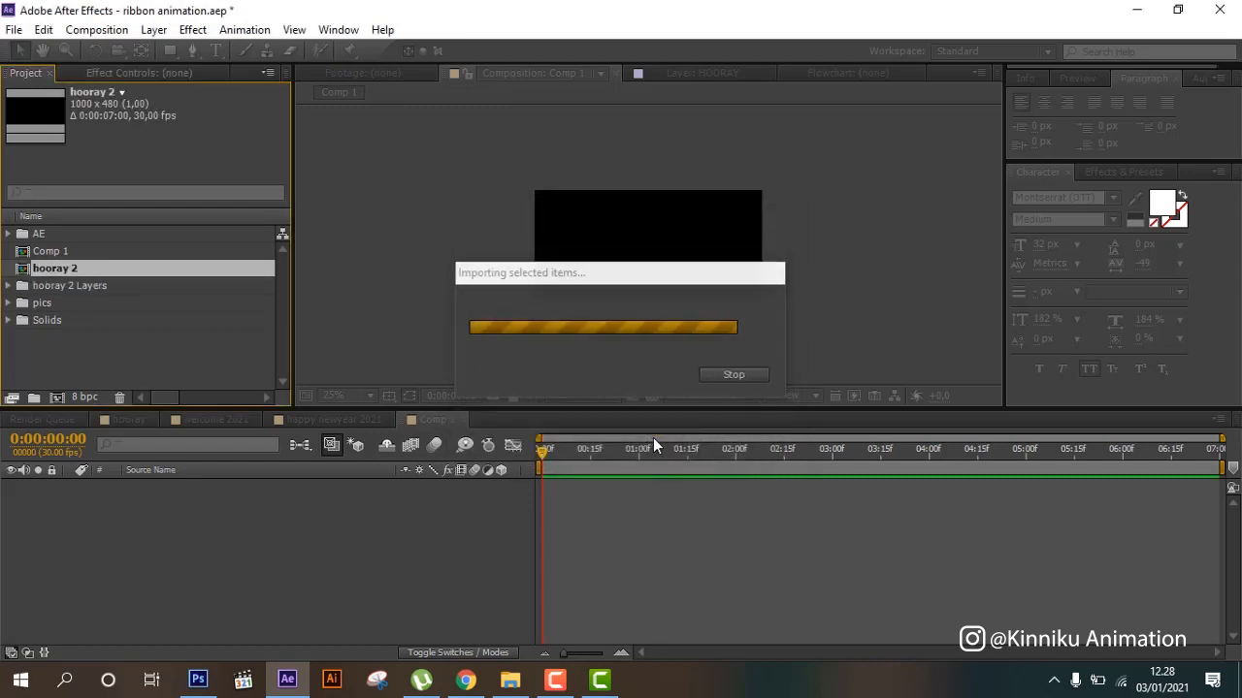
- Open hooray 2, hide the HOORAY text, and scrub the hooray comp's opening frames
double_click(66, 272)
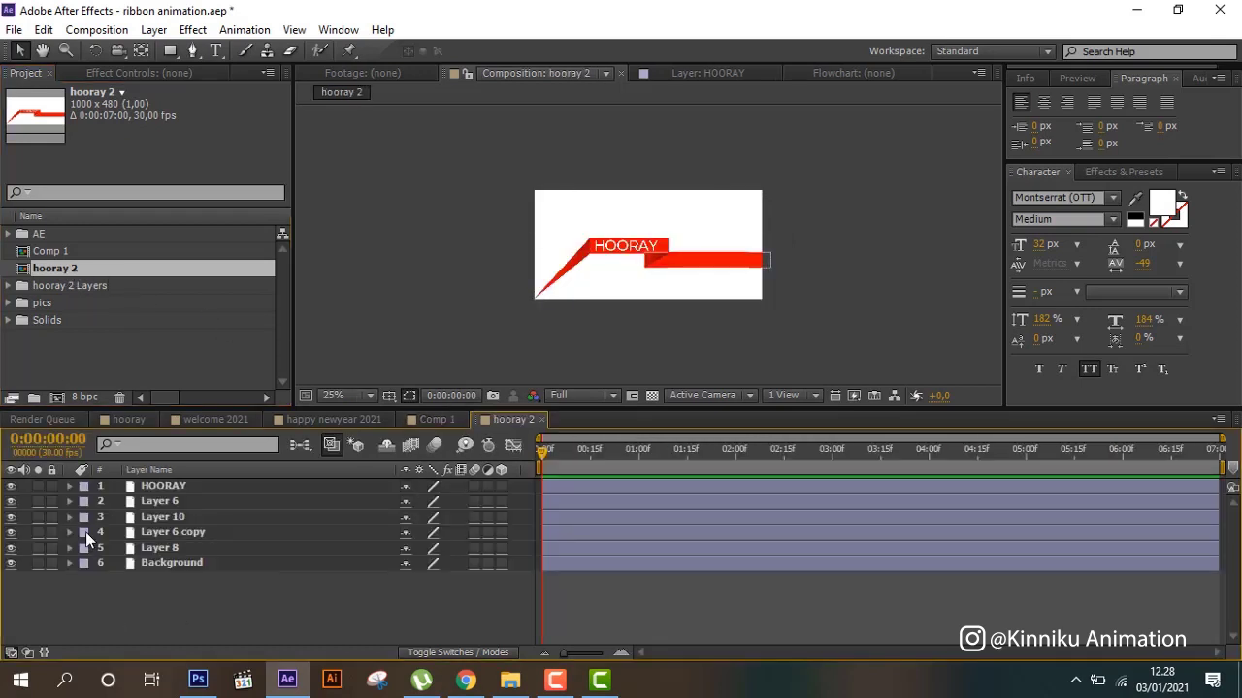
click(10, 486)
click(140, 419)
drag(608, 467, 584, 470)
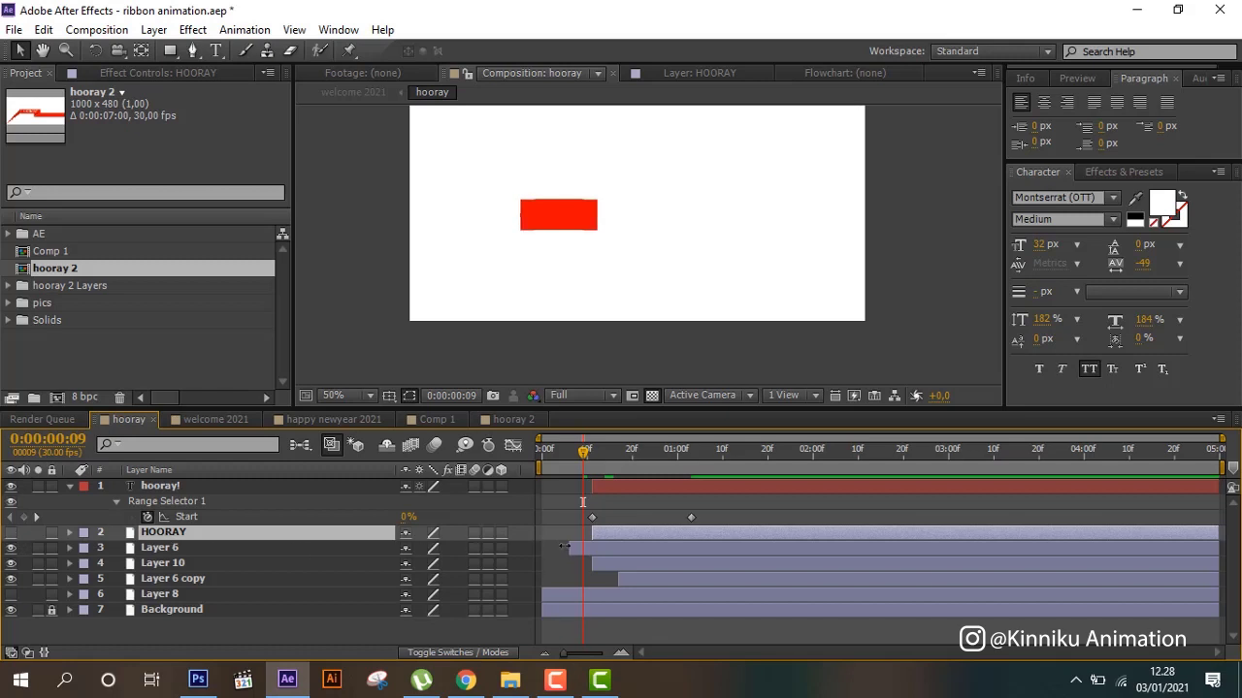
drag(583, 456, 588, 454)
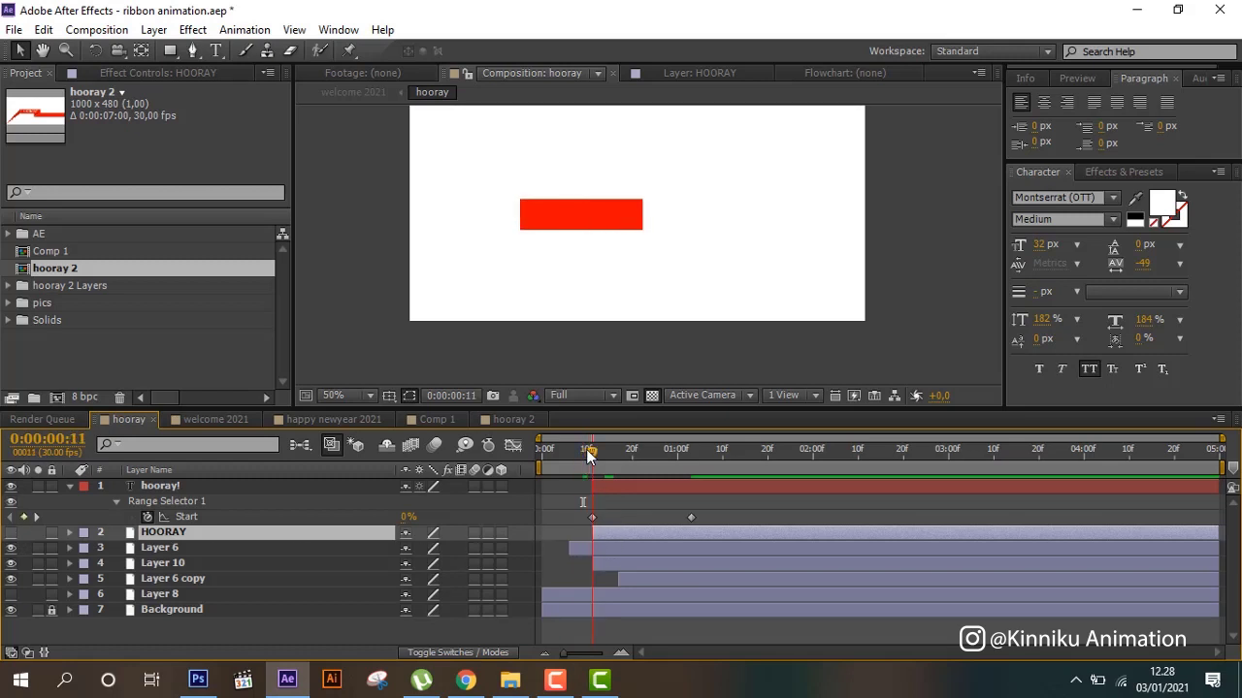
- Move to frame 25 and select the hooray! text's Range Selector Start keyframes
click(180, 548)
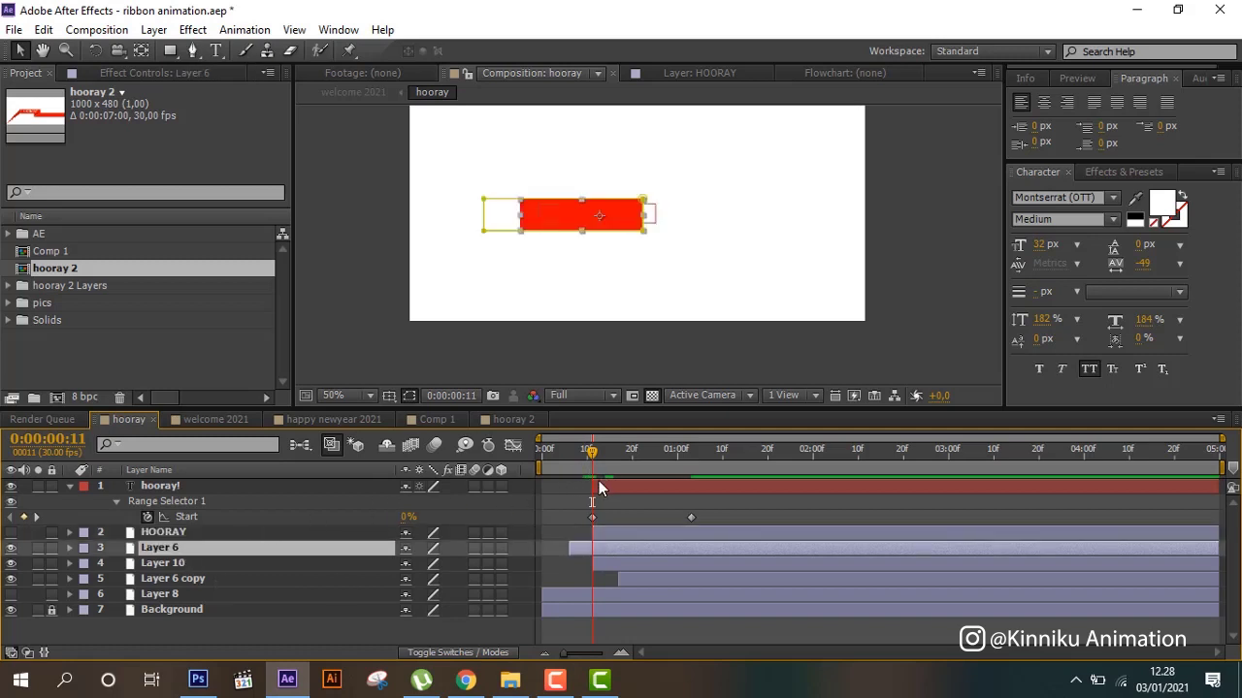
click(598, 482)
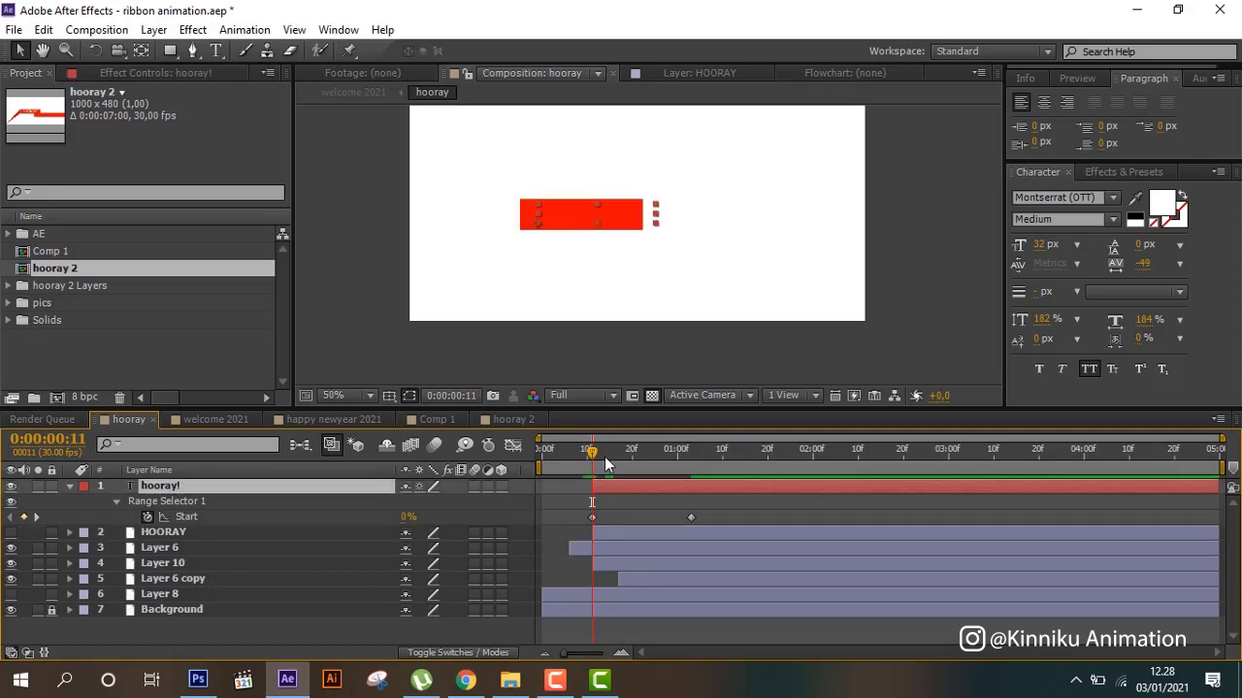
mouse_move(592, 451)
mouse_down()
mouse_move(660, 462)
mouse_move(550, 456)
mouse_up()
click(197, 524)
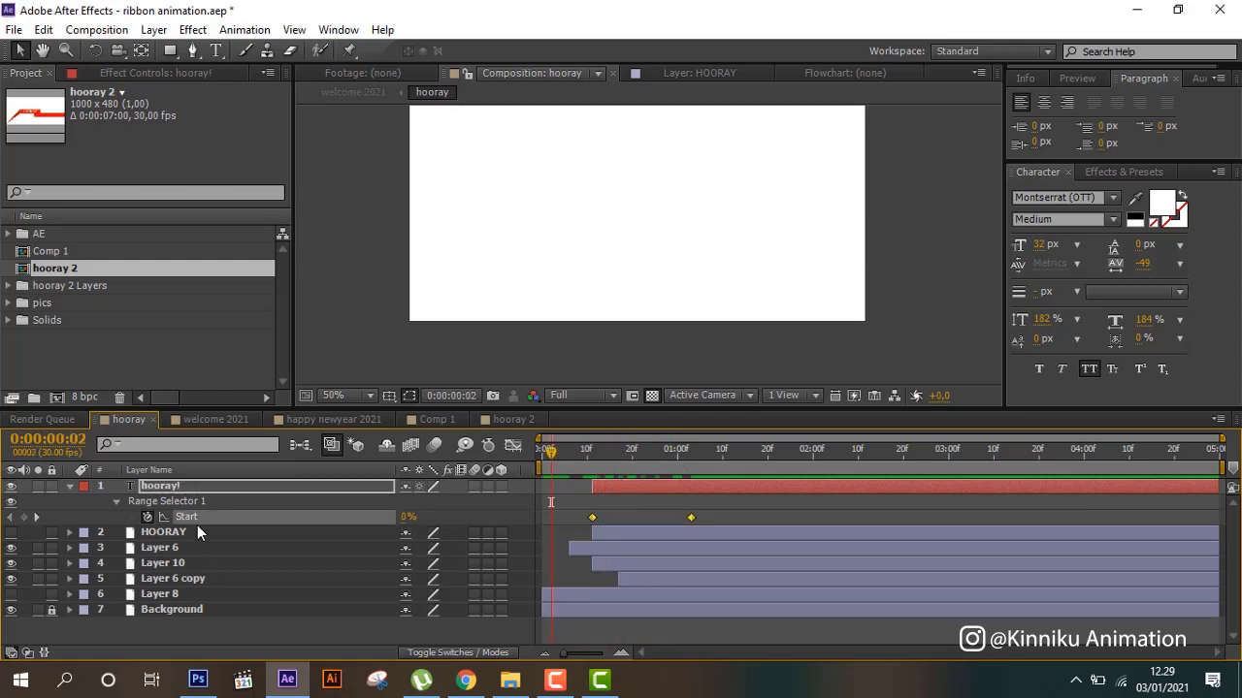
click(192, 533)
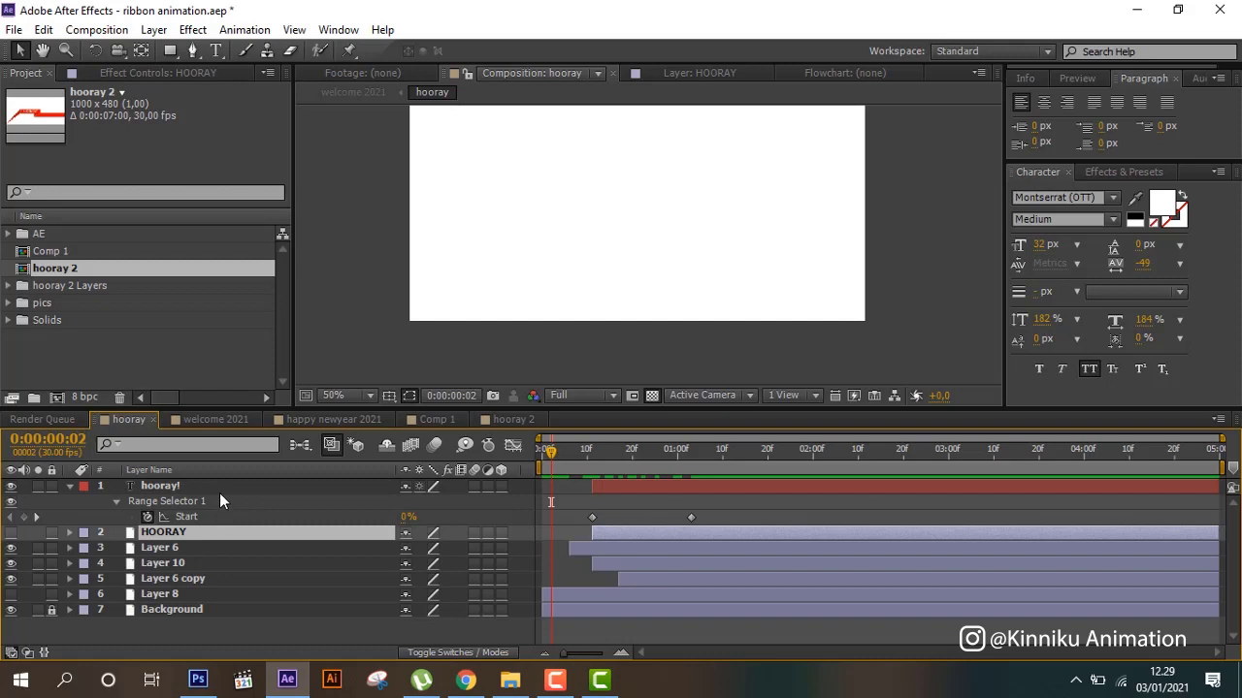
click(559, 616)
- Solo Layer 6 copy and reveal its animated mask properties at its start point
click(222, 584)
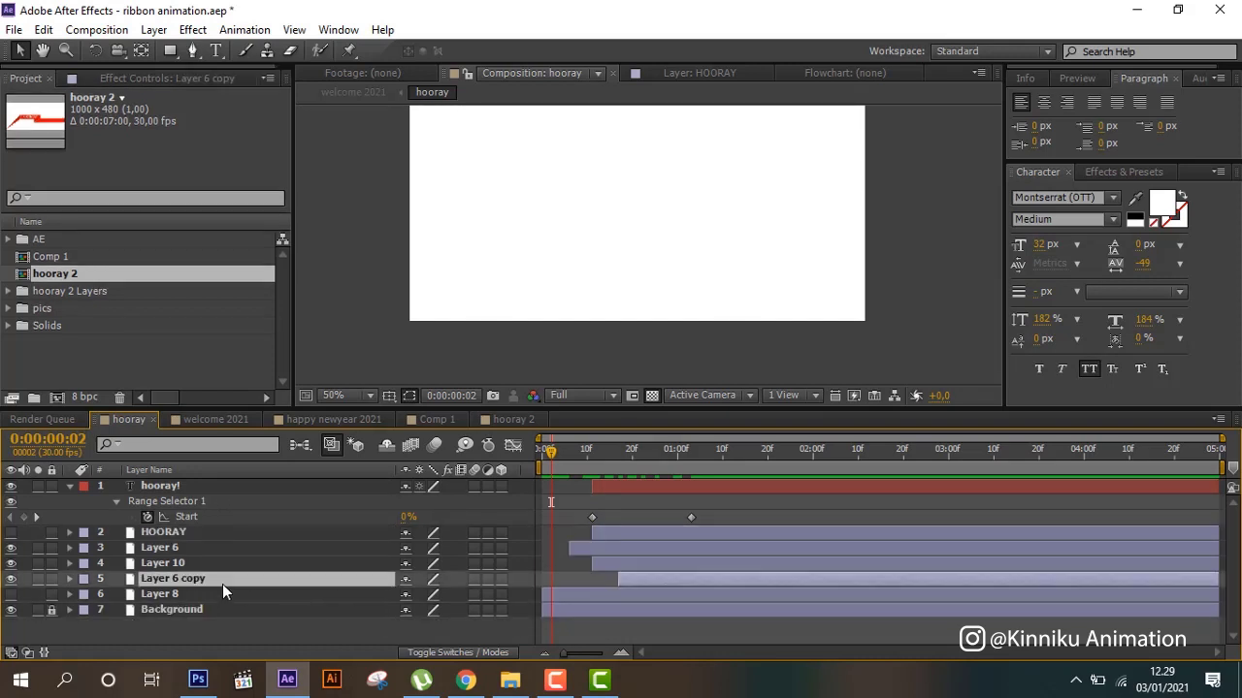
key(u)
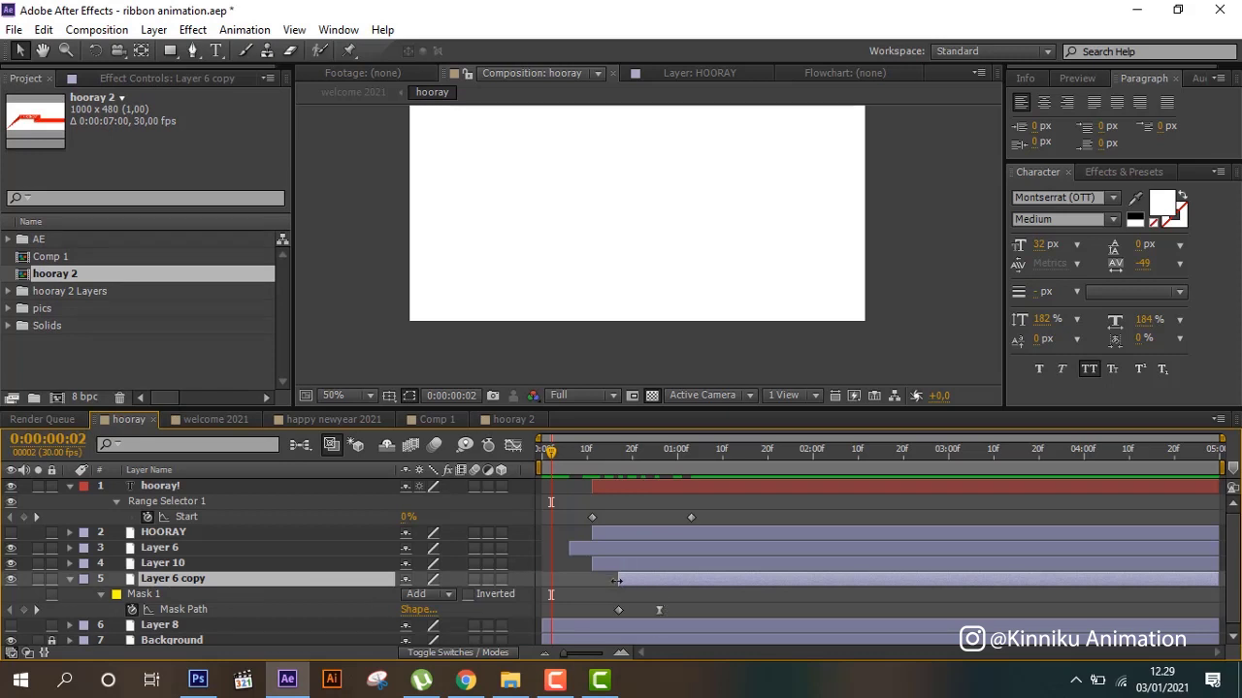
key(i)
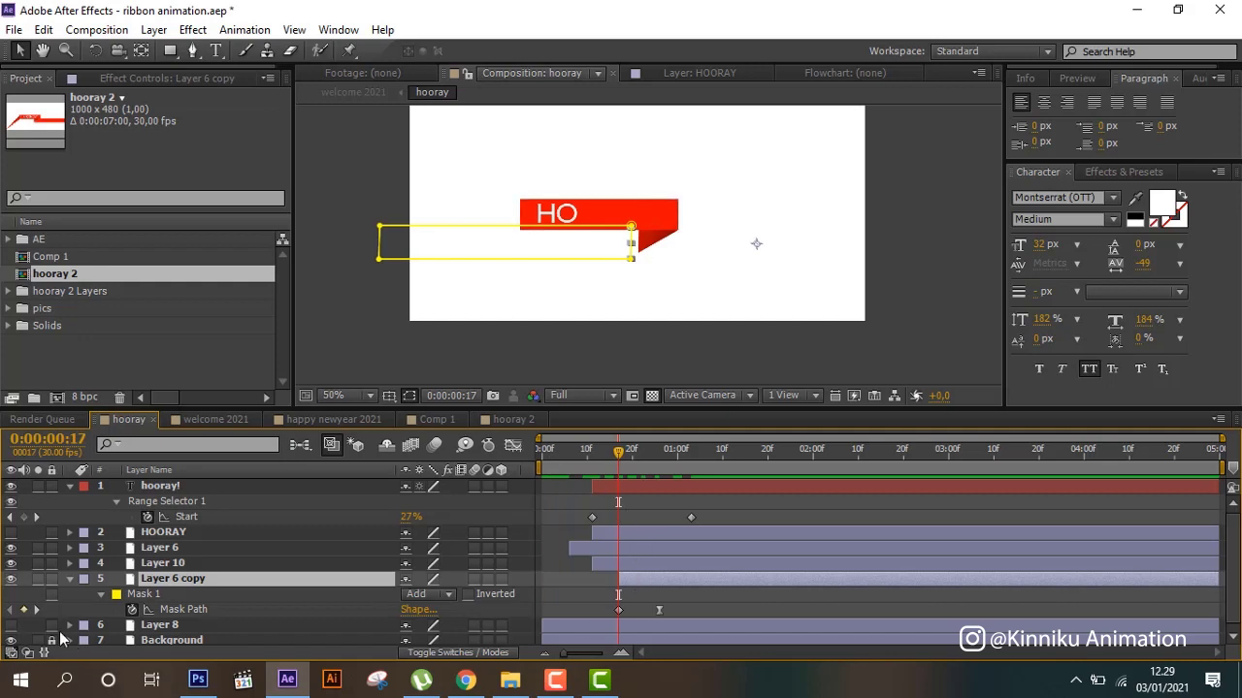
click(38, 578)
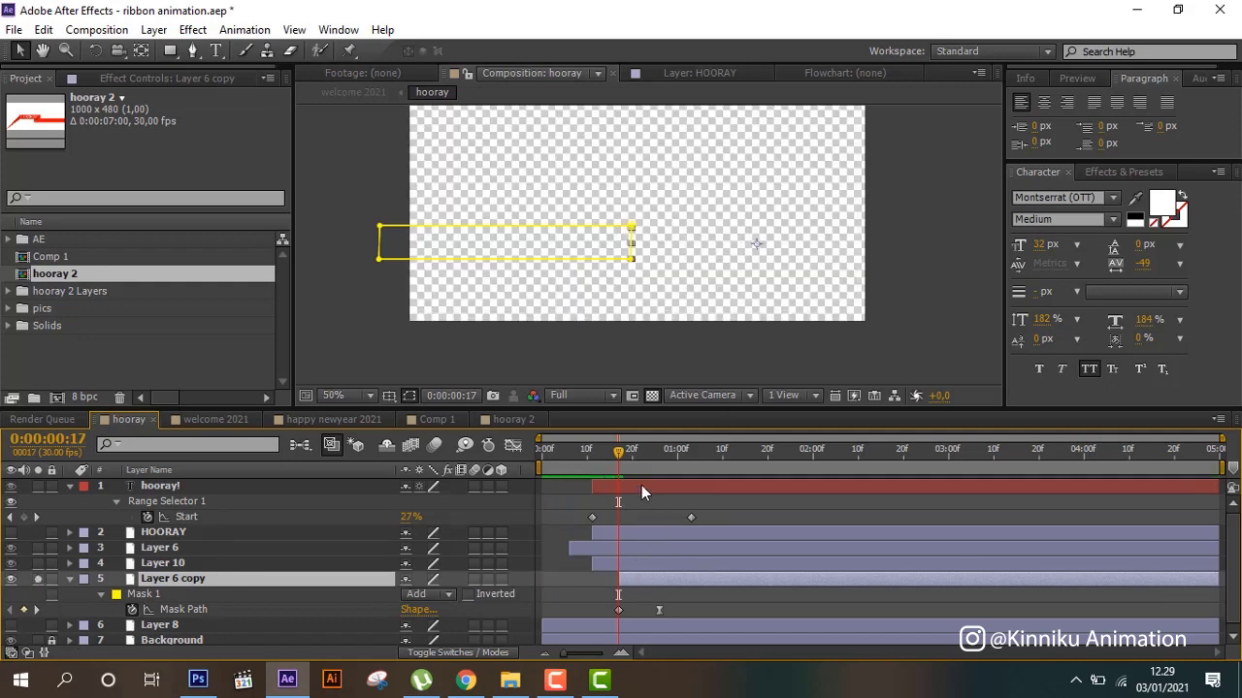
mouse_move(633, 473)
mouse_down()
mouse_move(656, 471)
mouse_move(640, 473)
mouse_up()
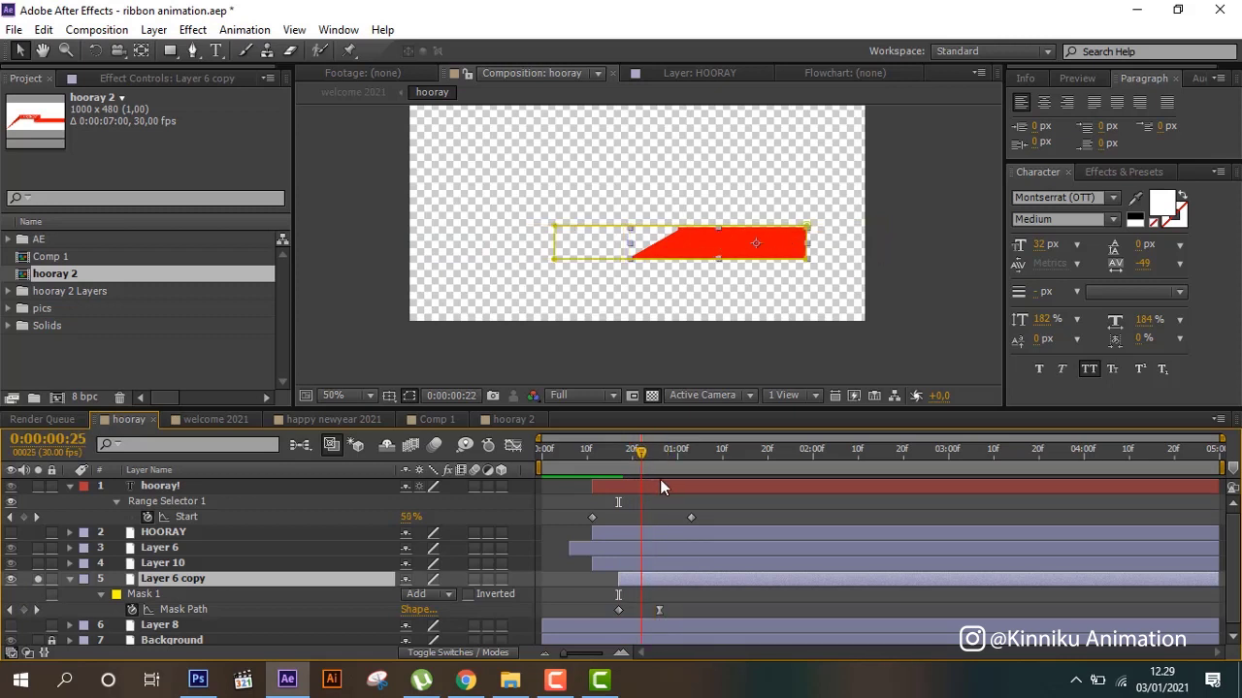
- Delete the old Mask Path keyframes and mask, then draw a rectangular mask over the red ribbon
drag(671, 608, 583, 615)
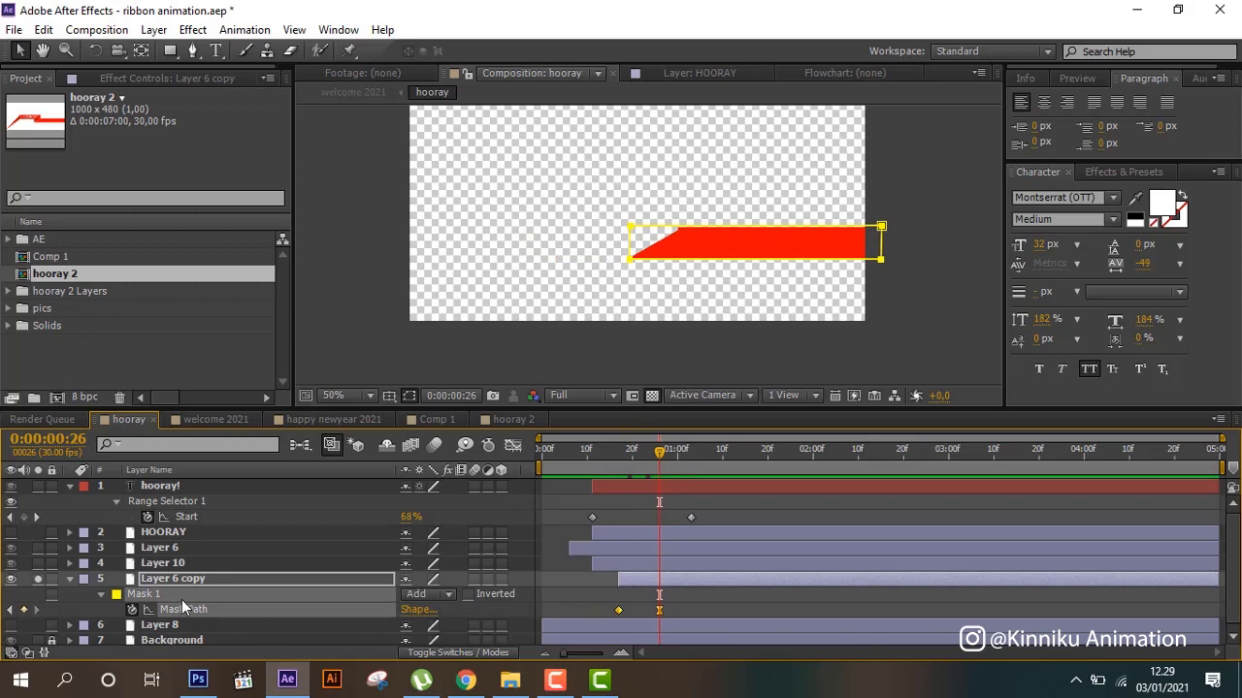
key(Delete)
click(153, 624)
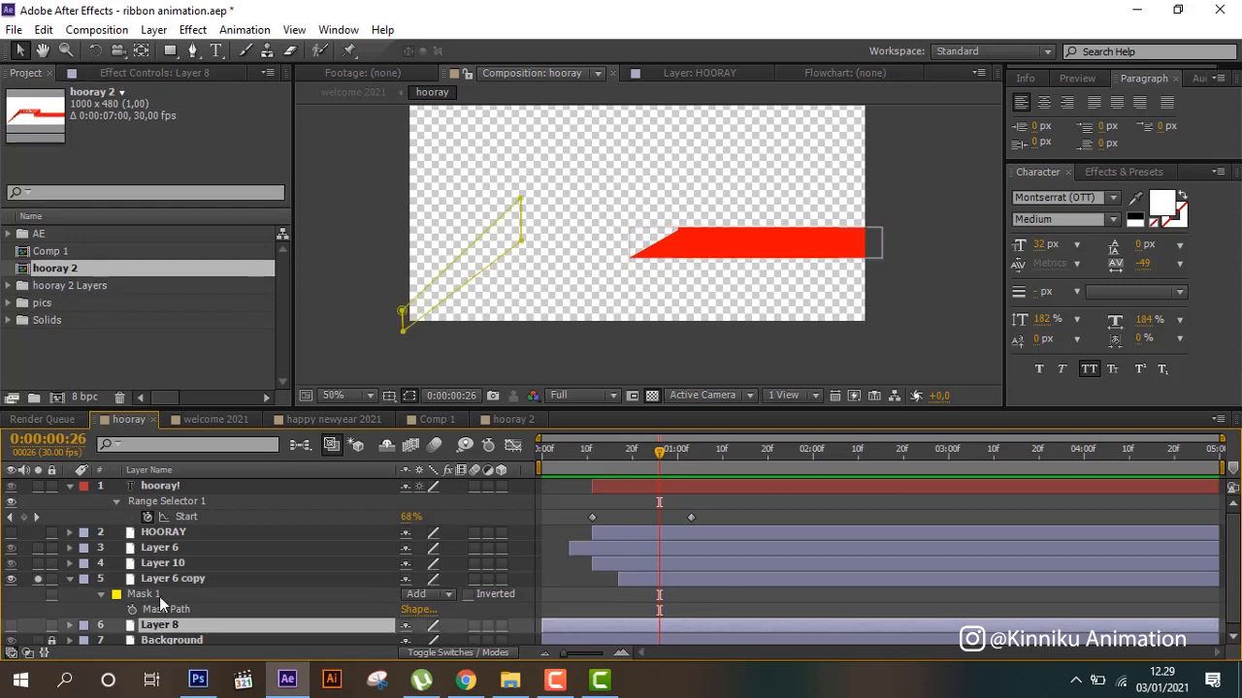
click(159, 595)
key(Delete)
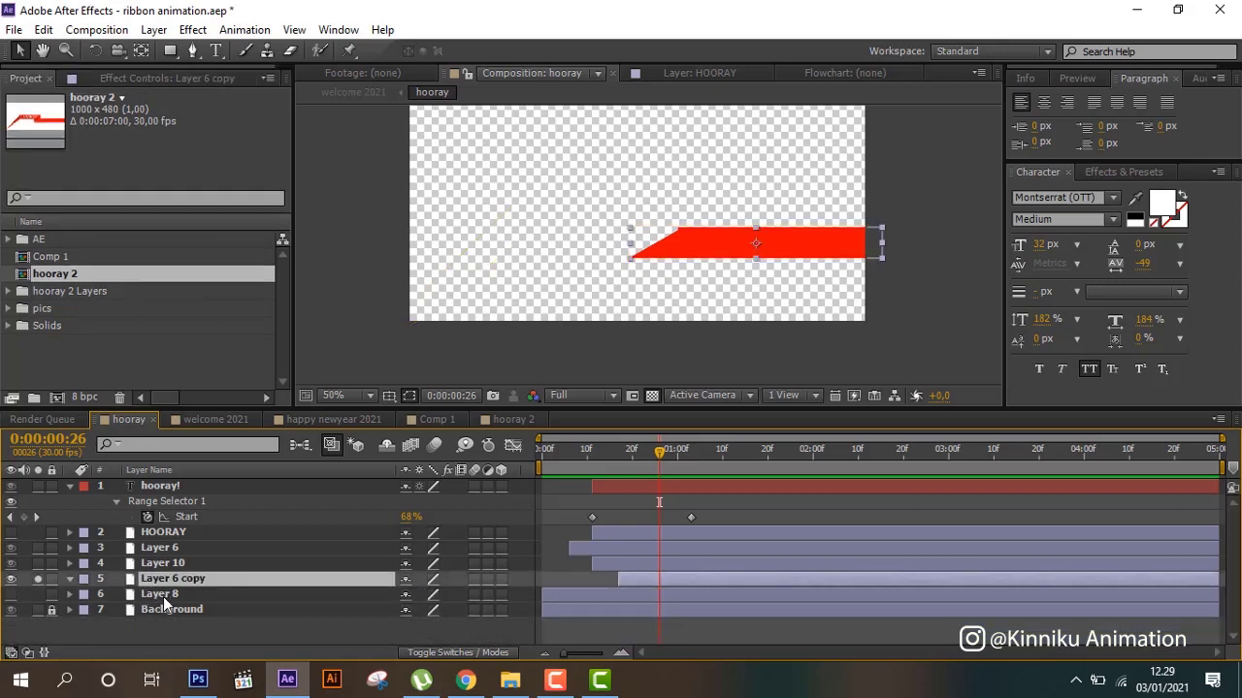
click(170, 50)
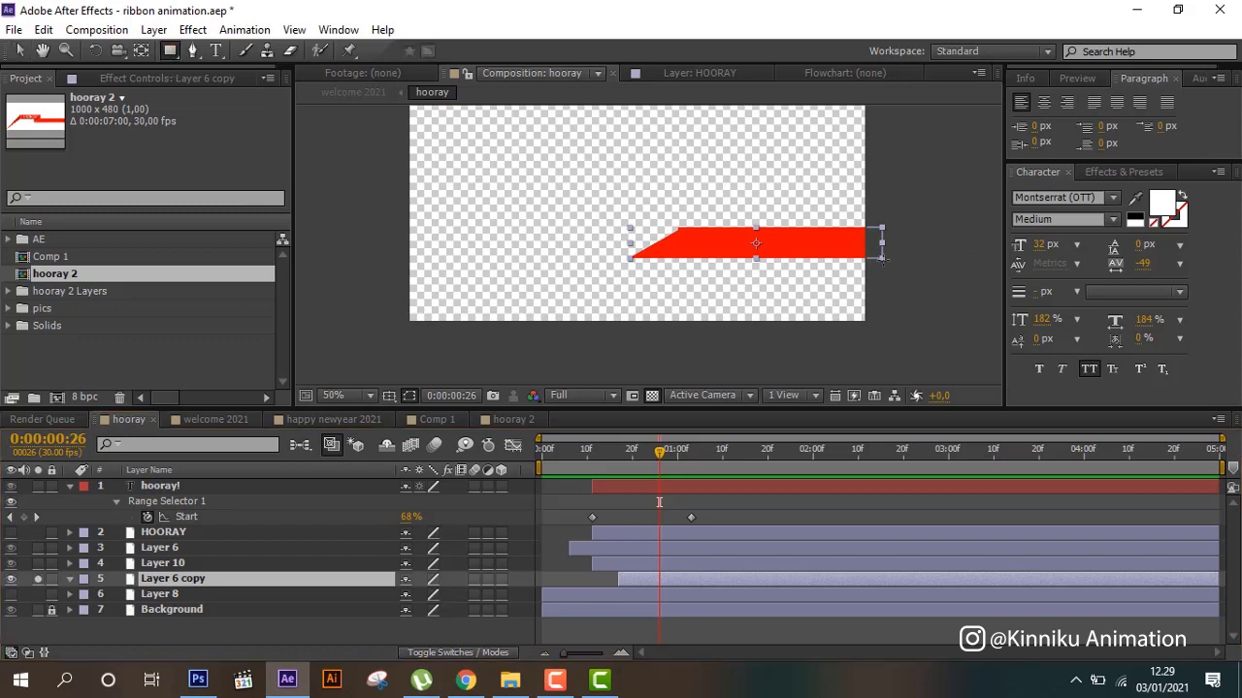
mouse_move(883, 256)
mouse_down()
mouse_move(734, 223)
mouse_move(626, 222)
mouse_up()
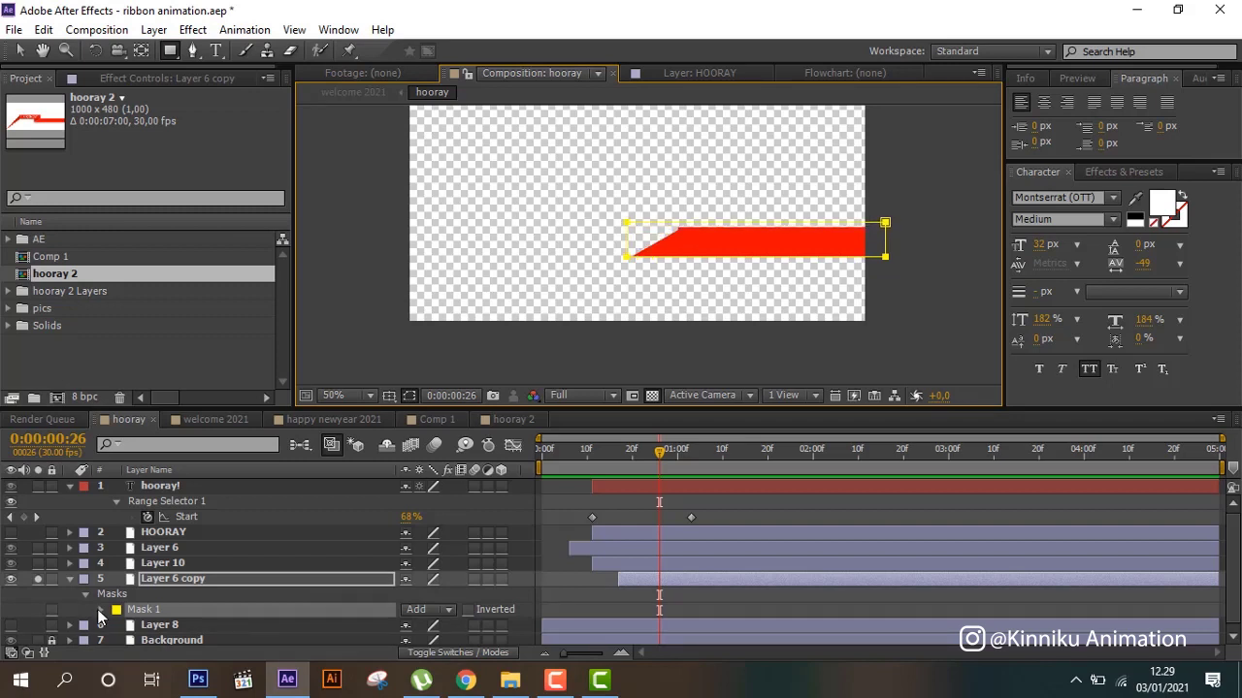
- Keyframe Layer 6 copy's Mask 1 path at 0:00:00:26 and 0:00:00:17, then select both keys
click(101, 609)
scroll(141, 592, down, 1)
click(133, 589)
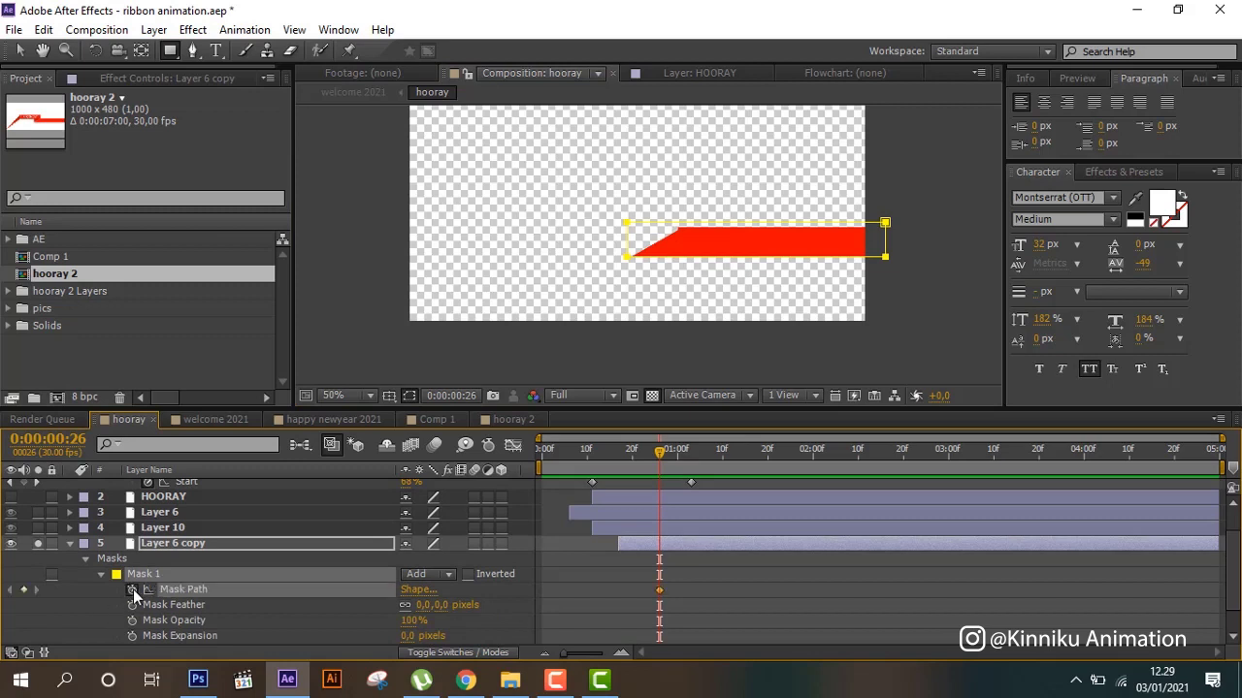
click(631, 543)
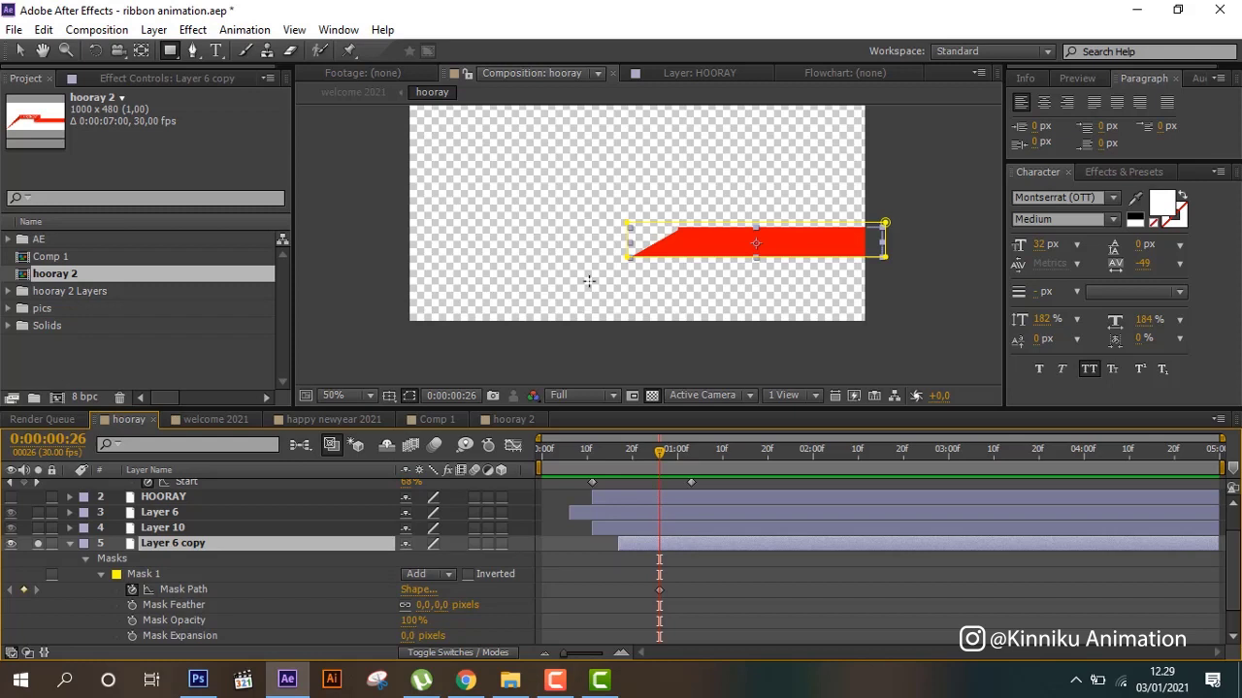
key(Page_Up)
key(Page_Up)
key(Page_Up)
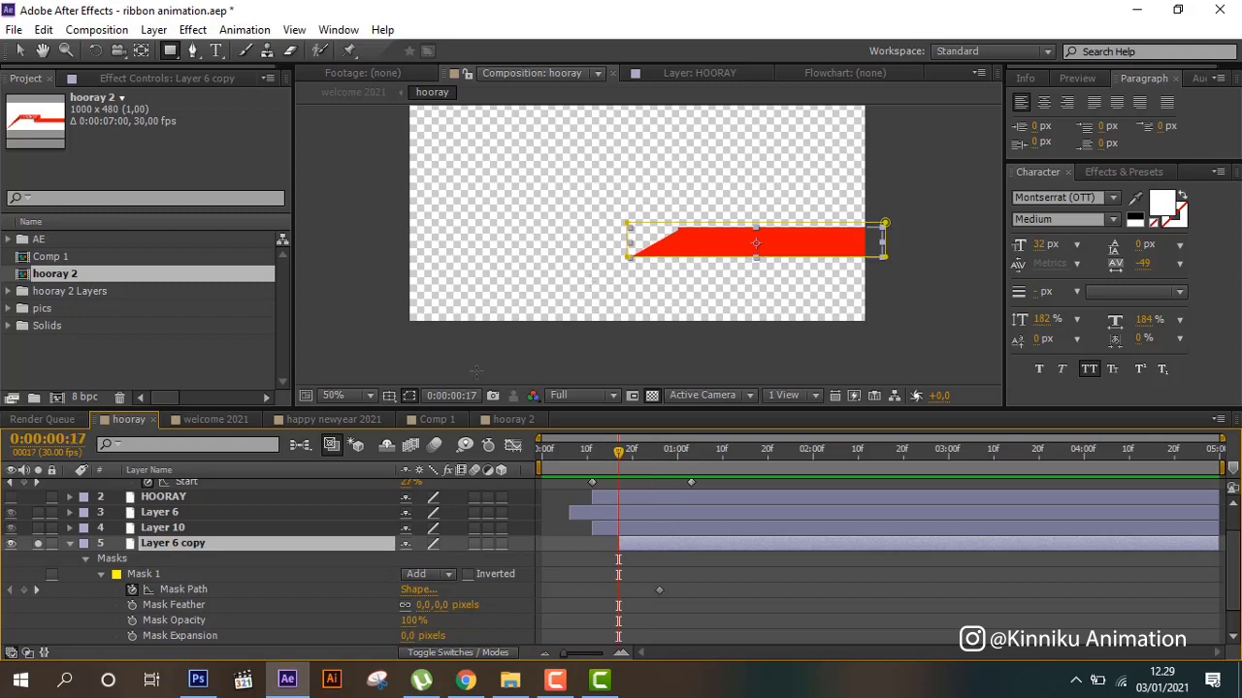
click(24, 590)
click(341, 569)
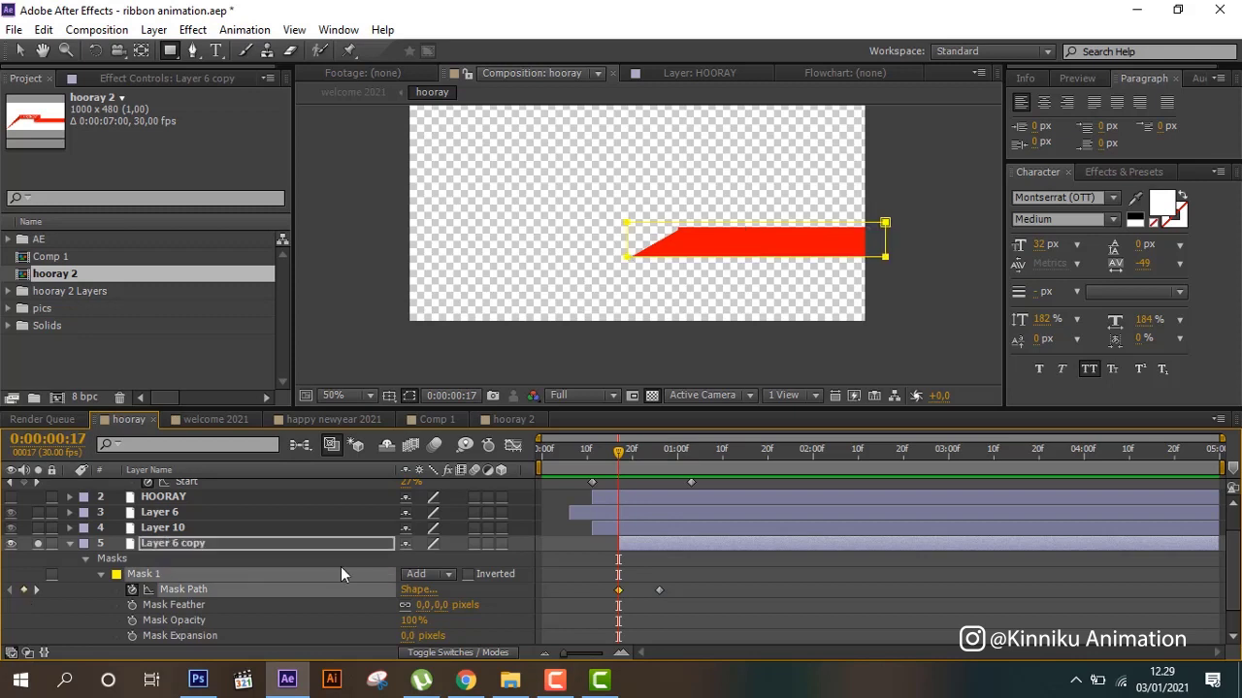
drag(679, 569, 605, 586)
- Apply Easy Ease to both of Layer 6 copy's mask path keyframes
right_click(657, 591)
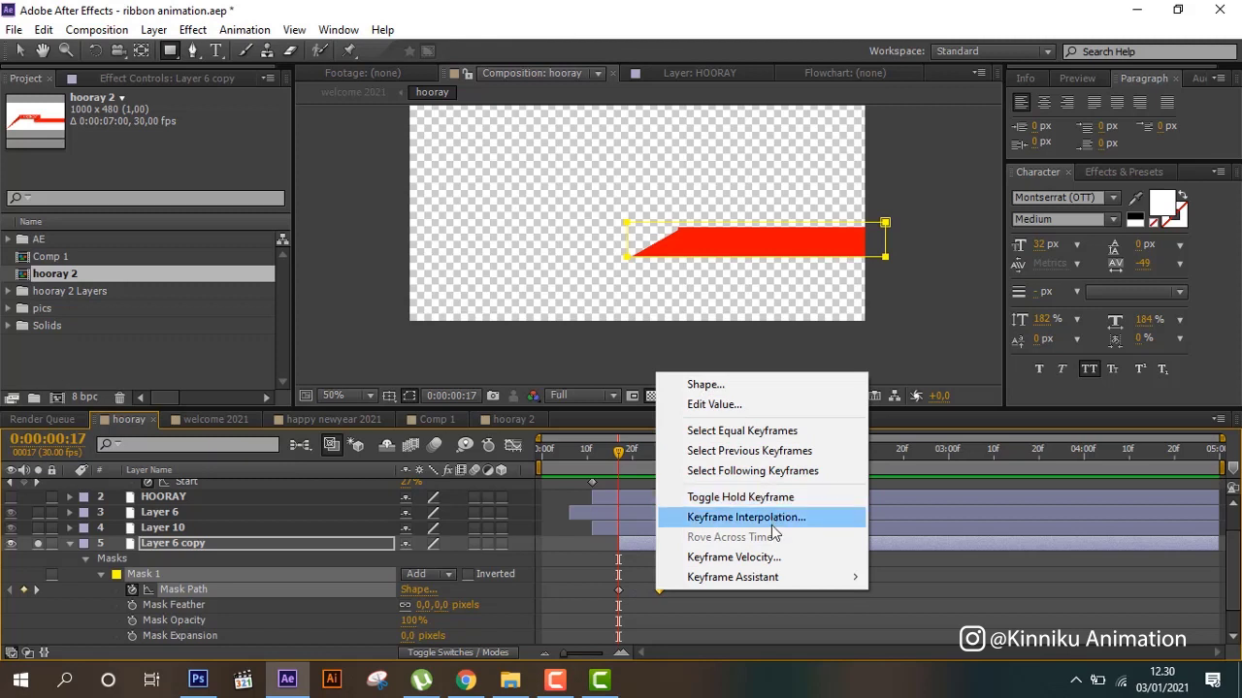
mouse_move(733, 578)
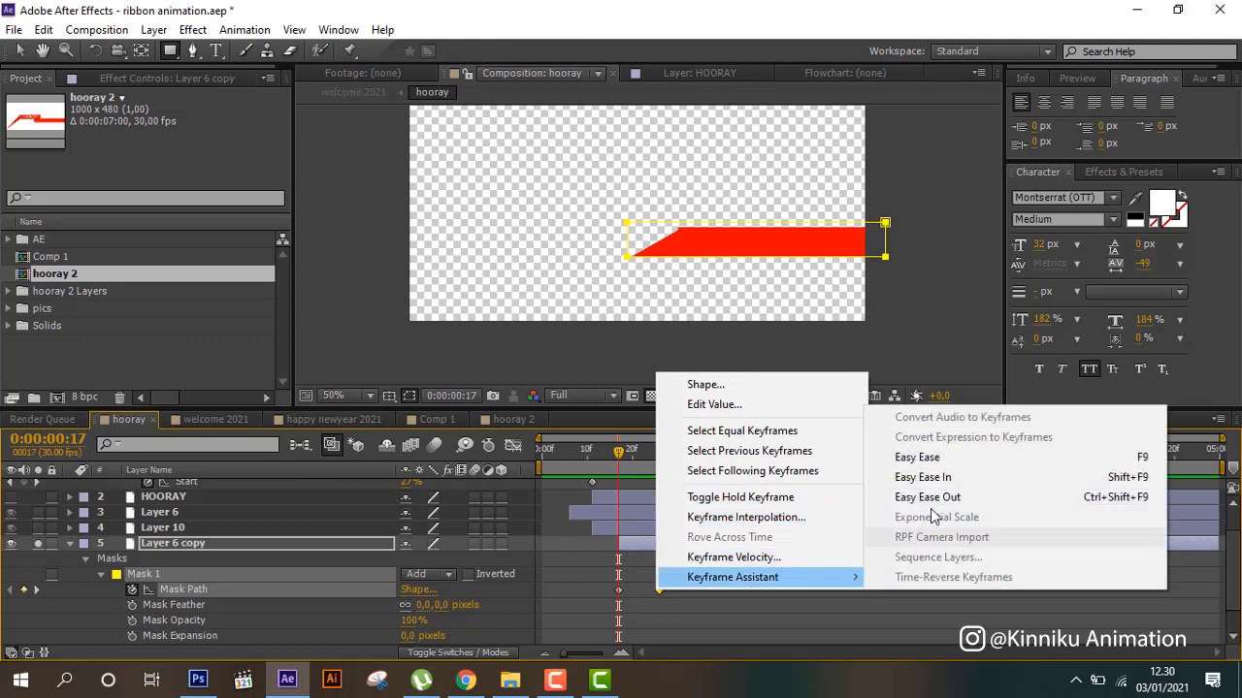
click(969, 460)
click(855, 585)
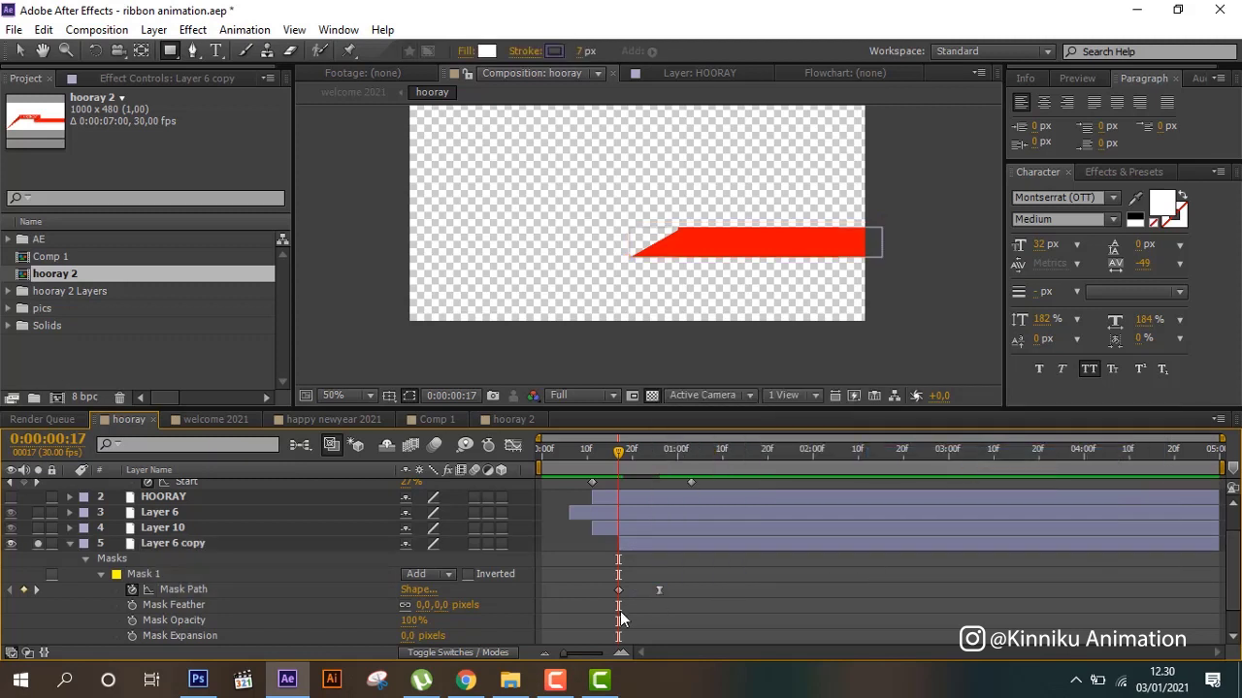
- At 0:00:00:17, squeeze the mask into a thin left-end sliver and preview the rightward wipe
drag(630, 602, 608, 580)
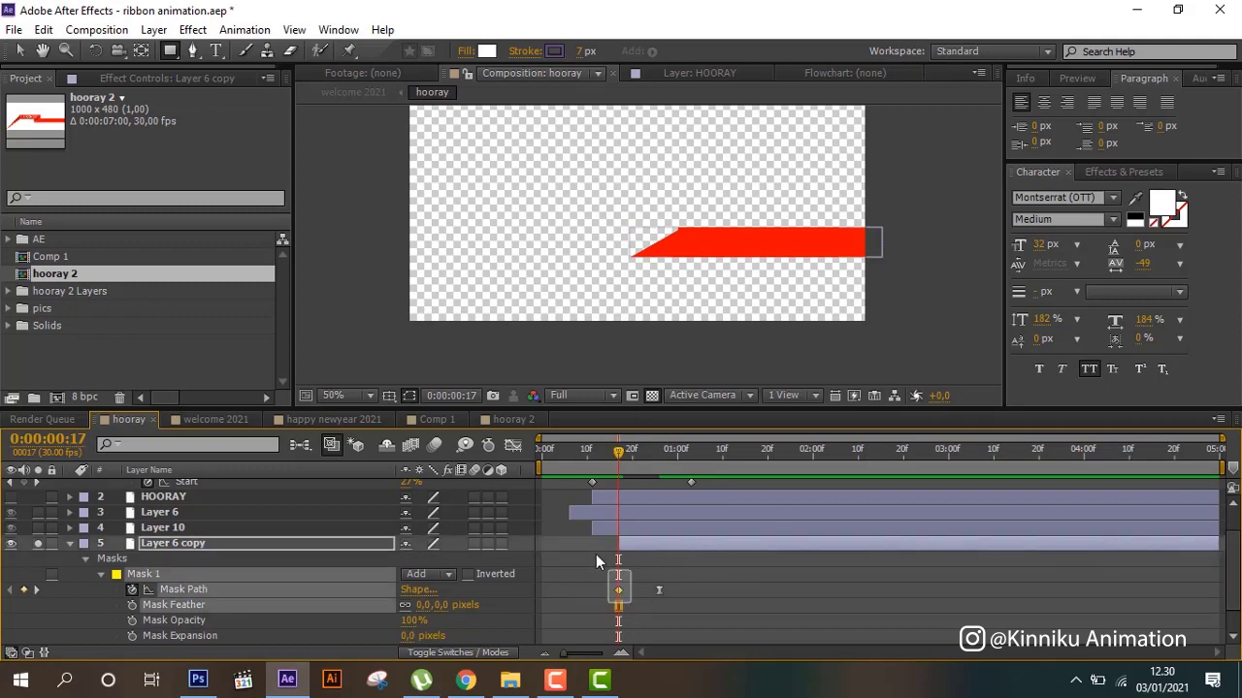
click(19, 51)
mouse_move(950, 287)
mouse_down()
mouse_move(871, 185)
mouse_move(857, 225)
mouse_move(623, 227)
mouse_up()
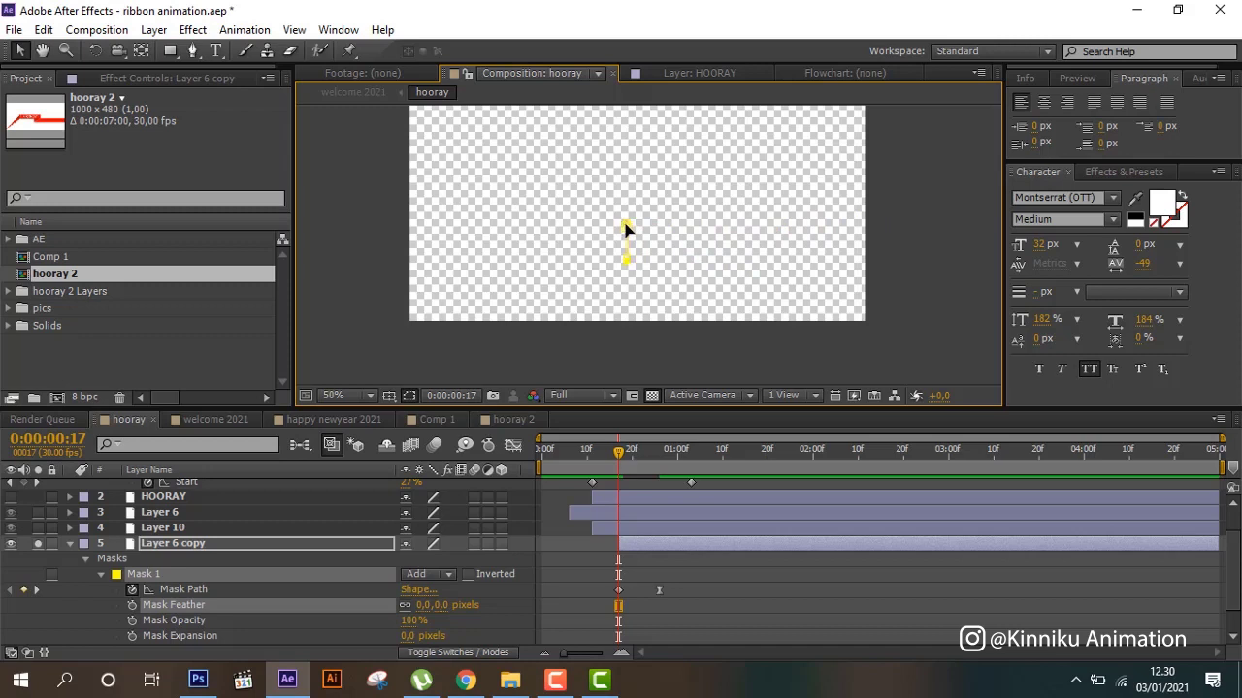
click(614, 456)
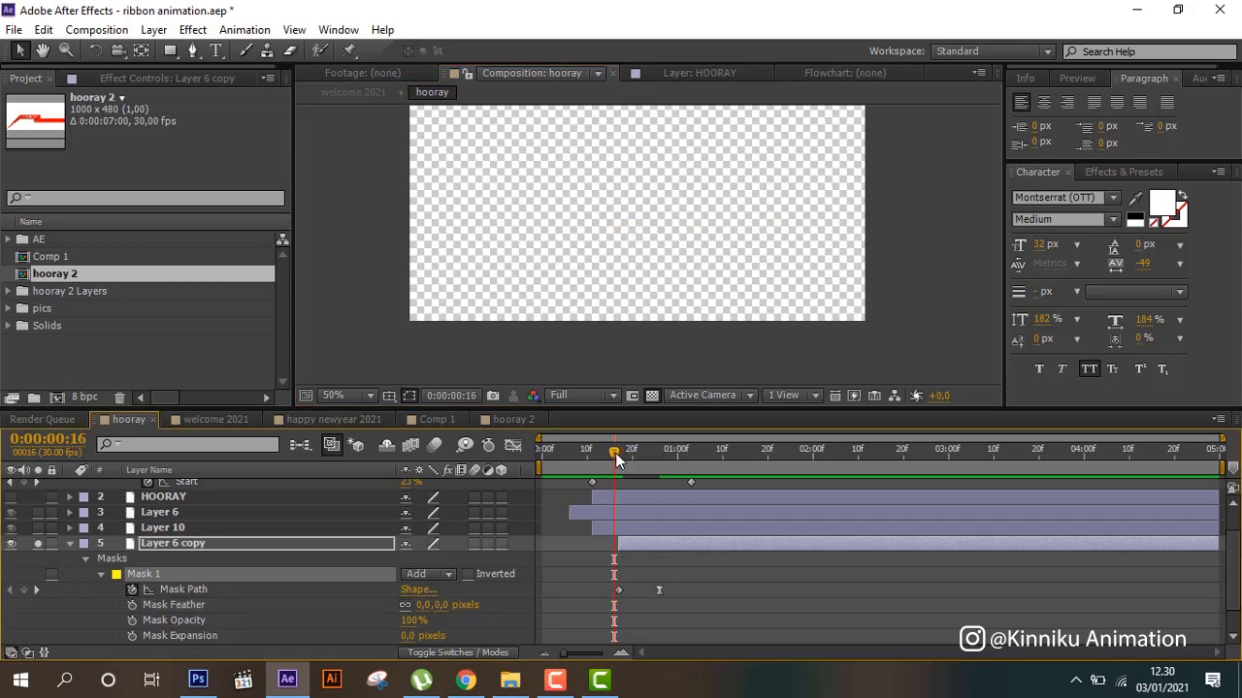
mouse_move(617, 458)
mouse_down()
mouse_move(659, 454)
mouse_move(629, 456)
mouse_move(642, 455)
mouse_up()
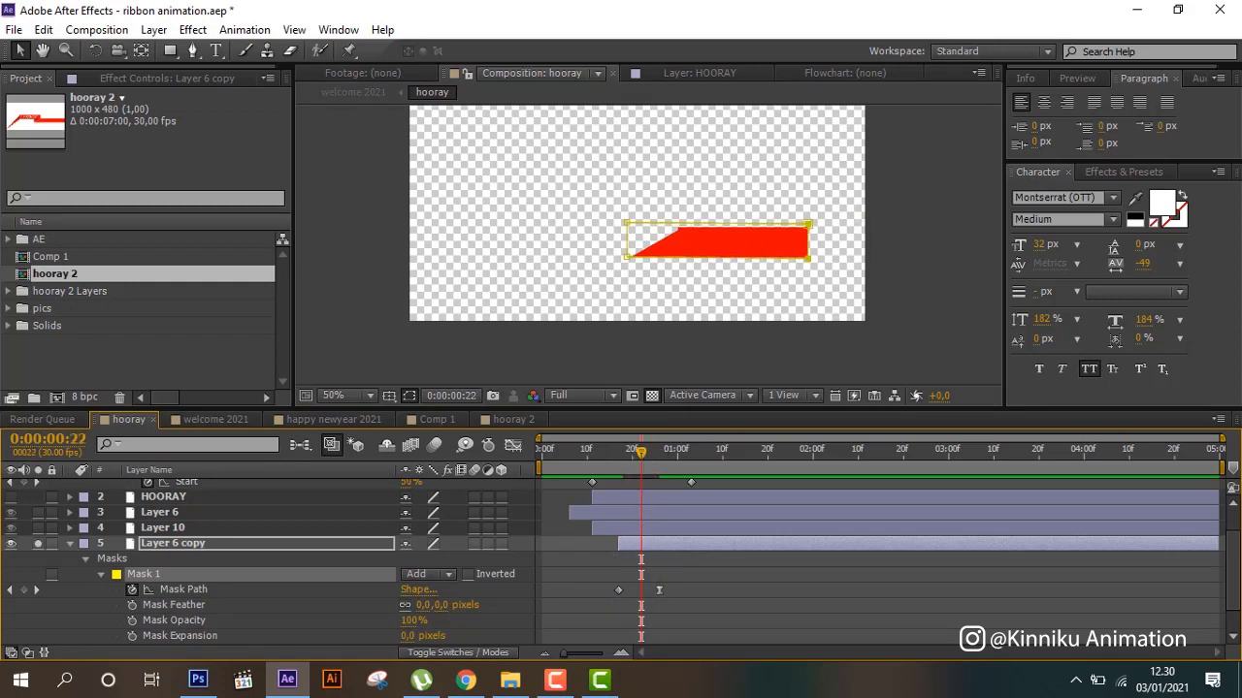
click(66, 548)
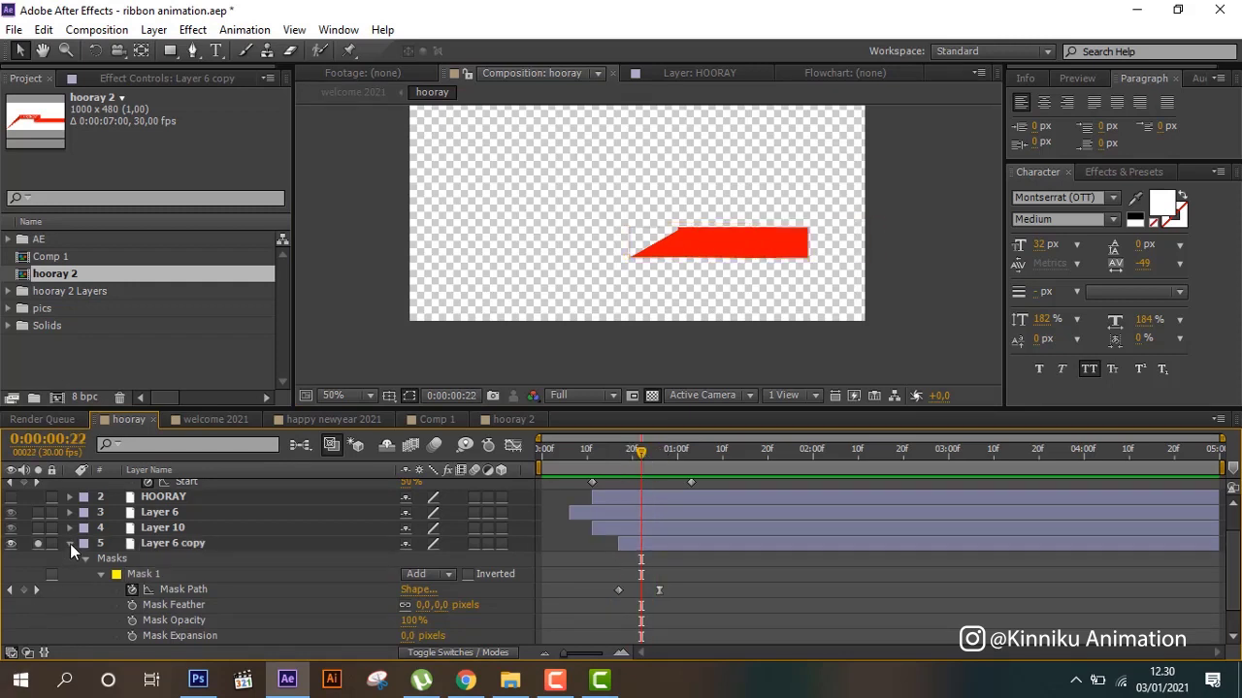
click(70, 543)
- Unsolo Layer 6 copy, show Layer 10's mask path keyframes with U, and scrub to 0:00:00:25
click(37, 578)
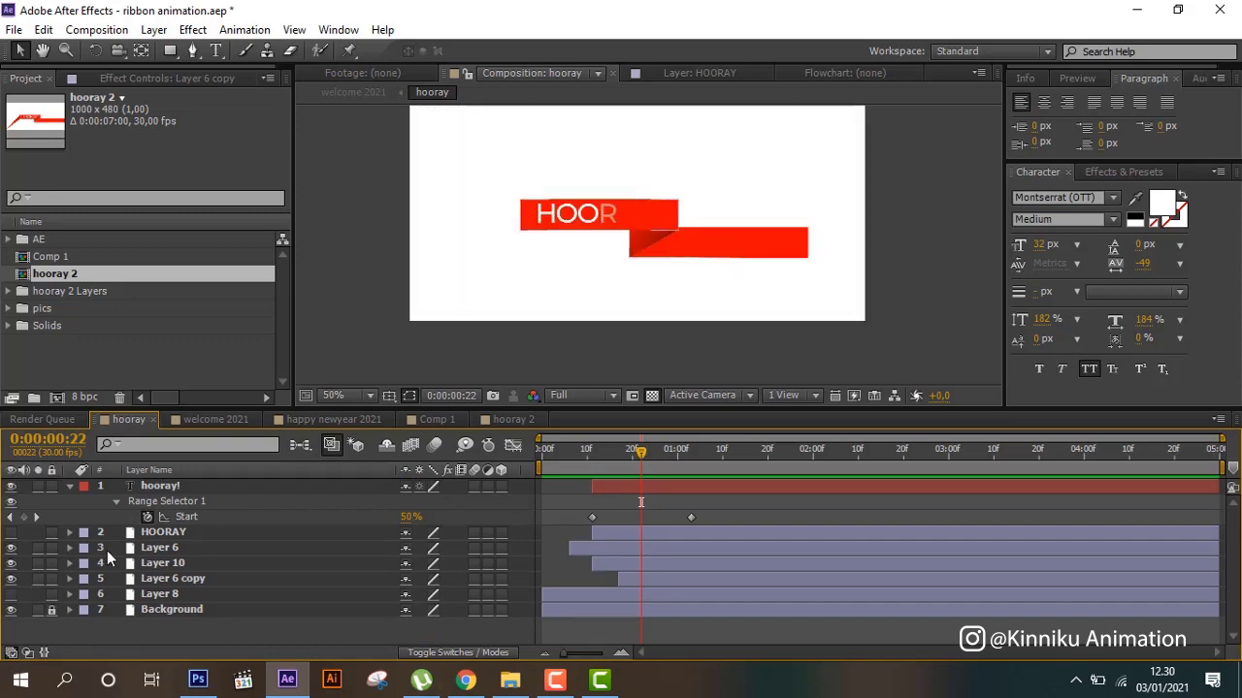
click(153, 562)
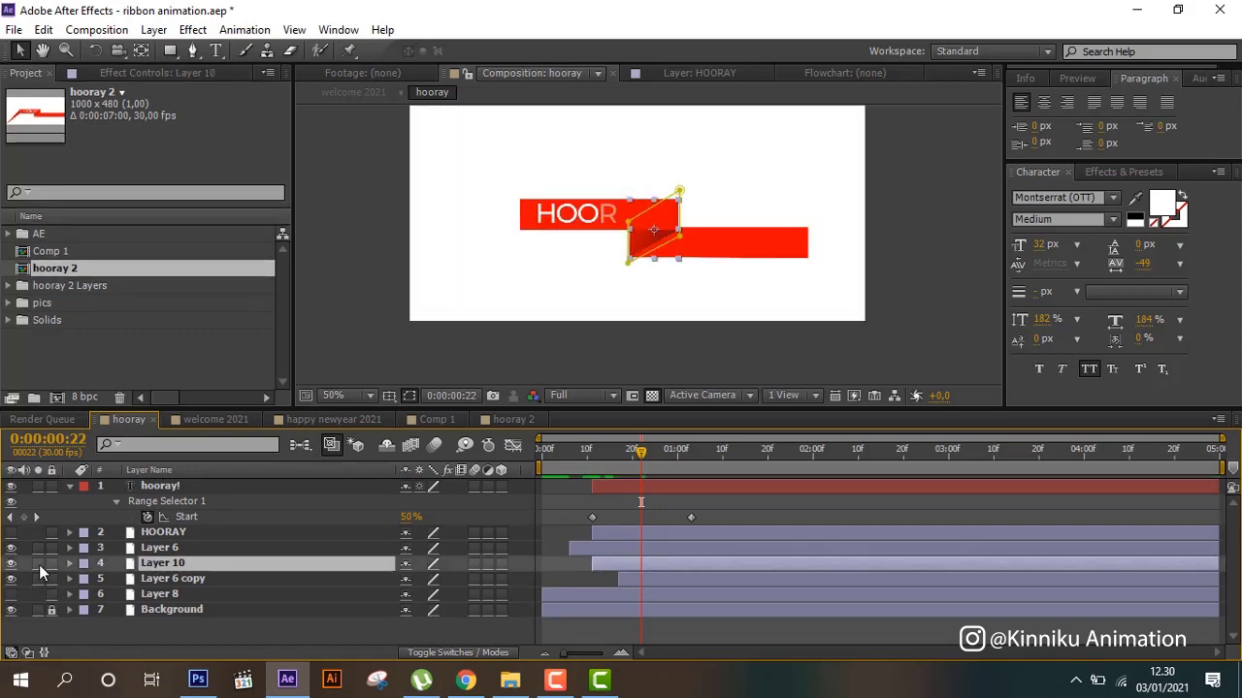
key(u)
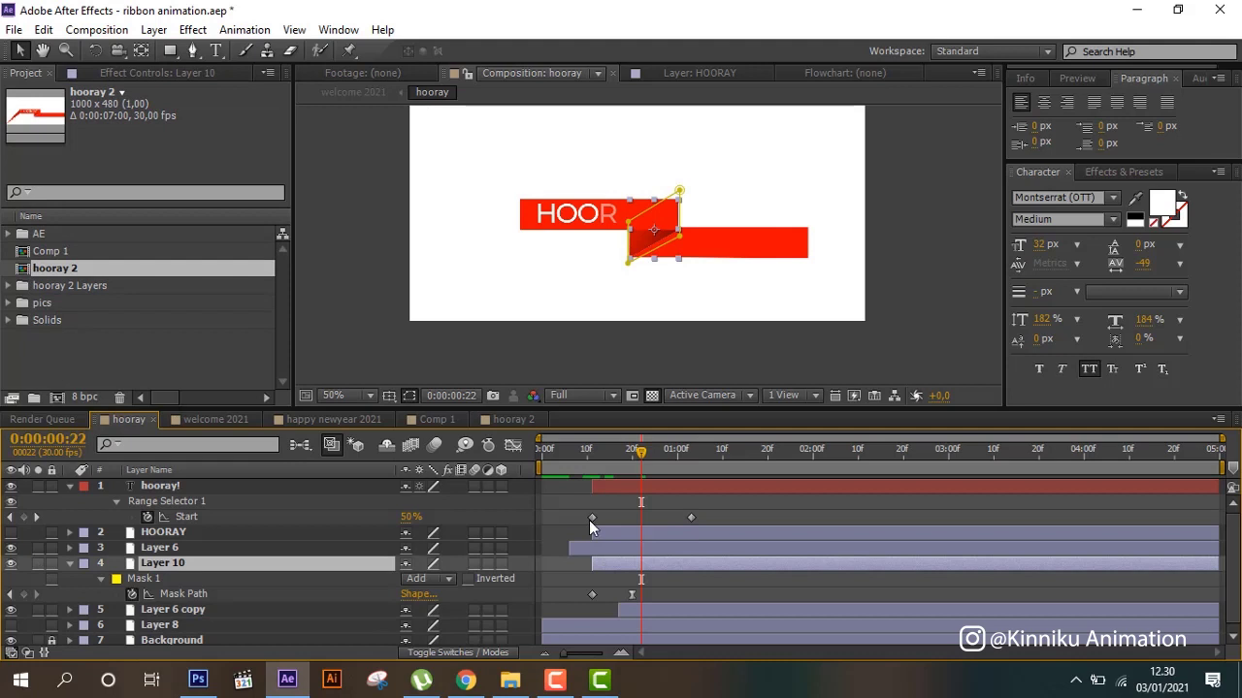
drag(602, 451, 655, 448)
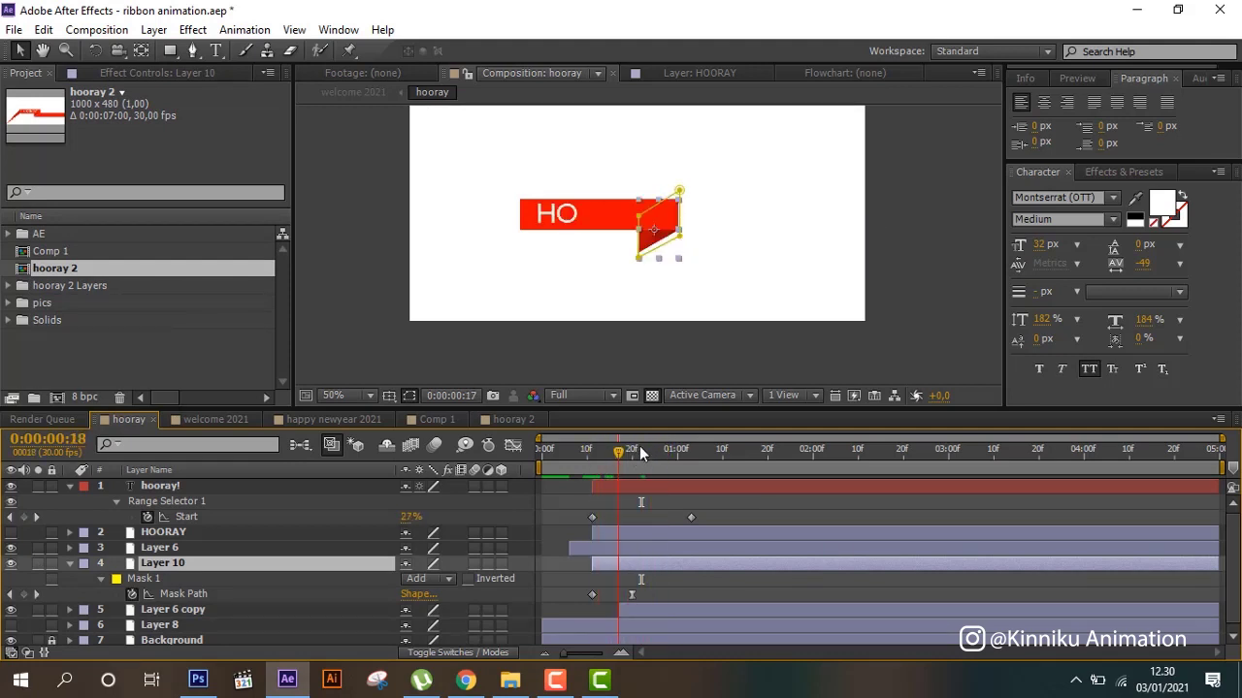
- Select the hooray! text layer in the timeline
click(169, 535)
click(168, 485)
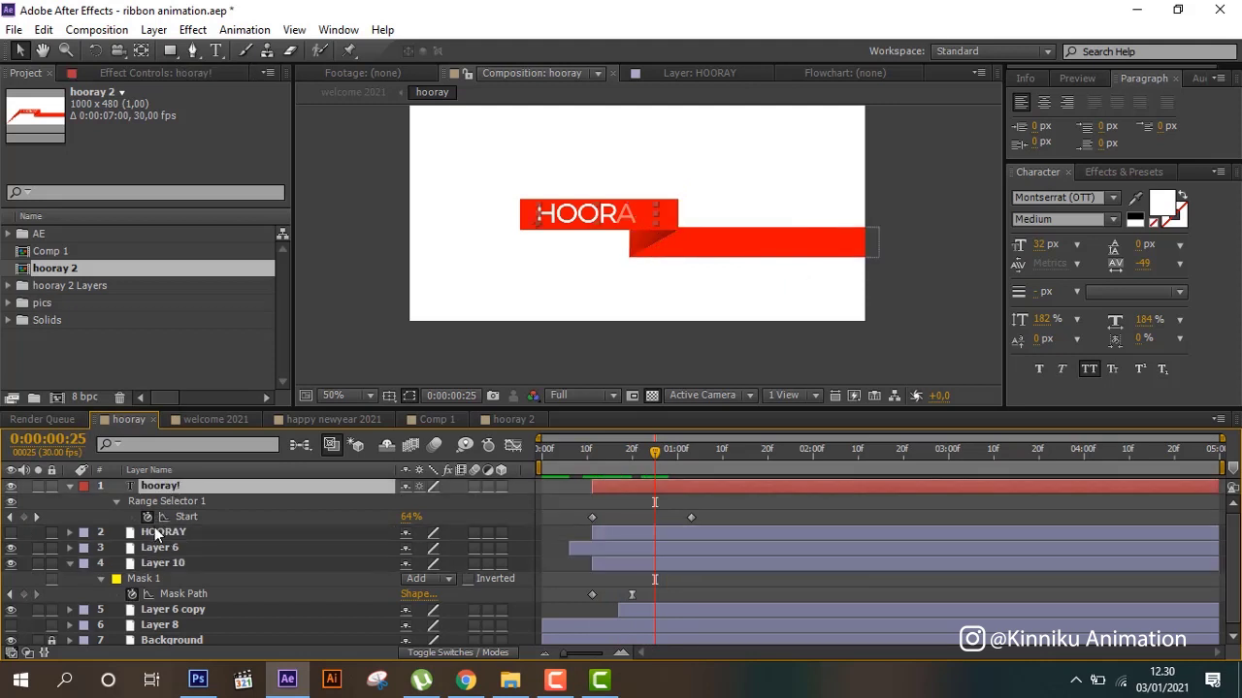
click(152, 533)
click(173, 487)
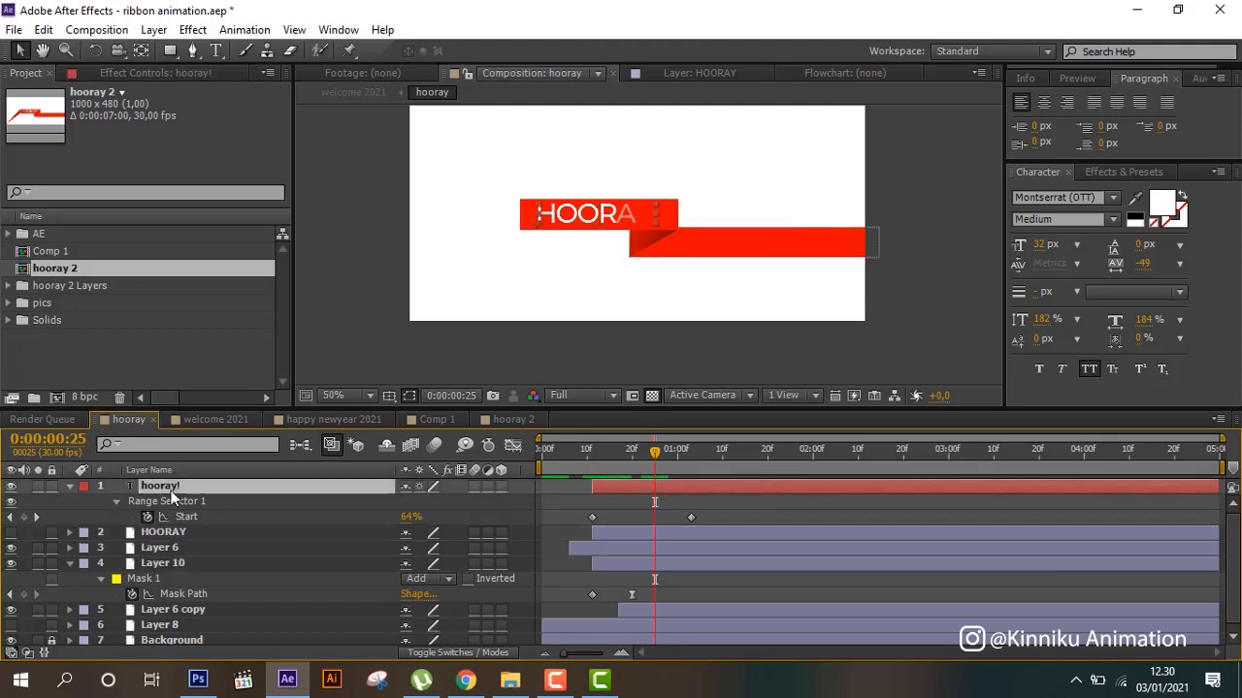
- Launch Animation > Browse Presets in Bridge and scrub the HOORAY text reveal
click(244, 30)
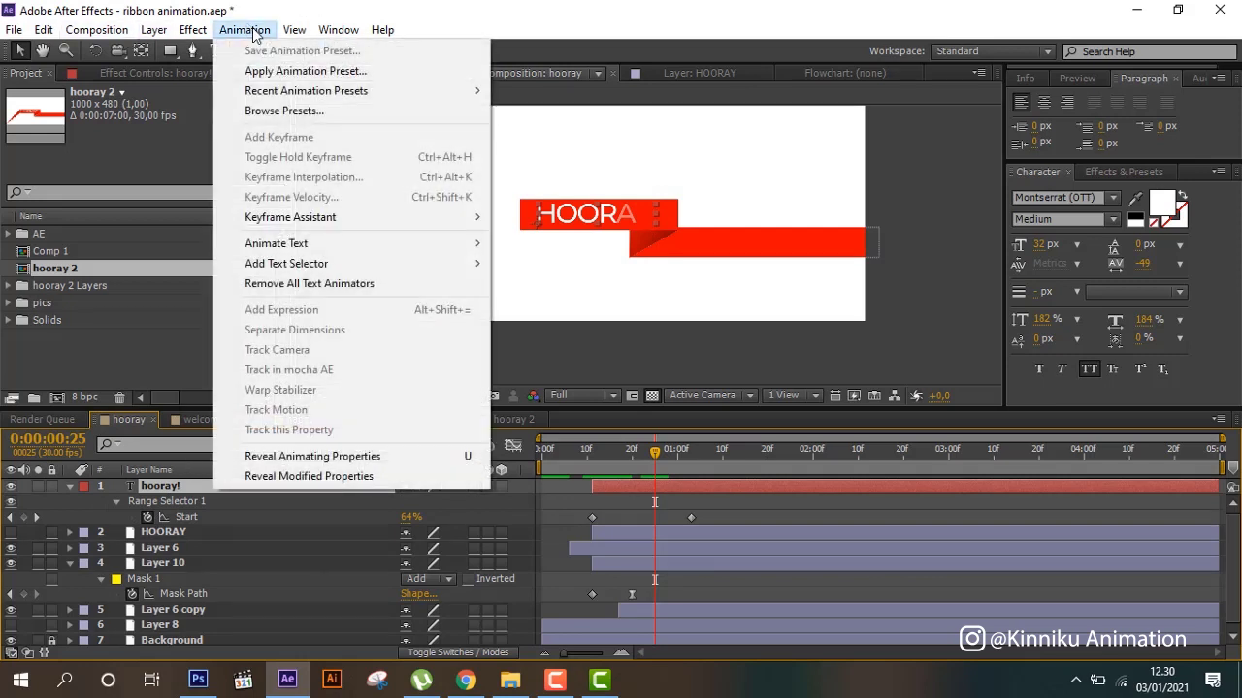
click(311, 114)
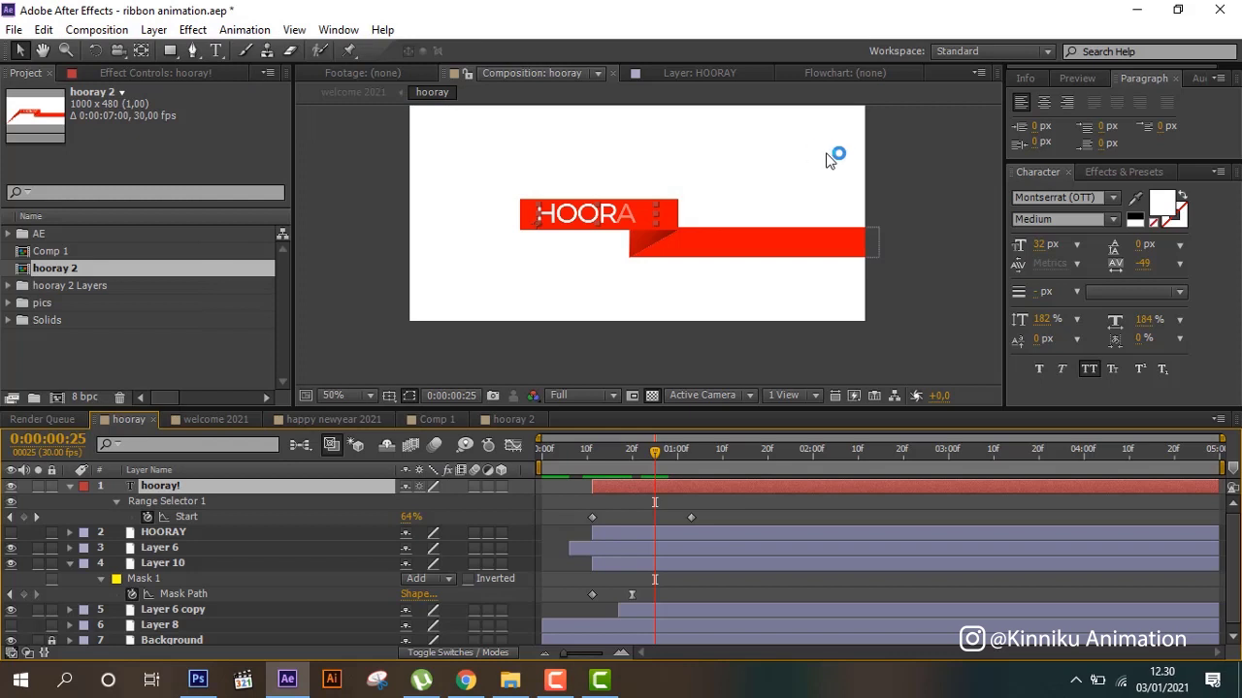
drag(596, 465, 686, 437)
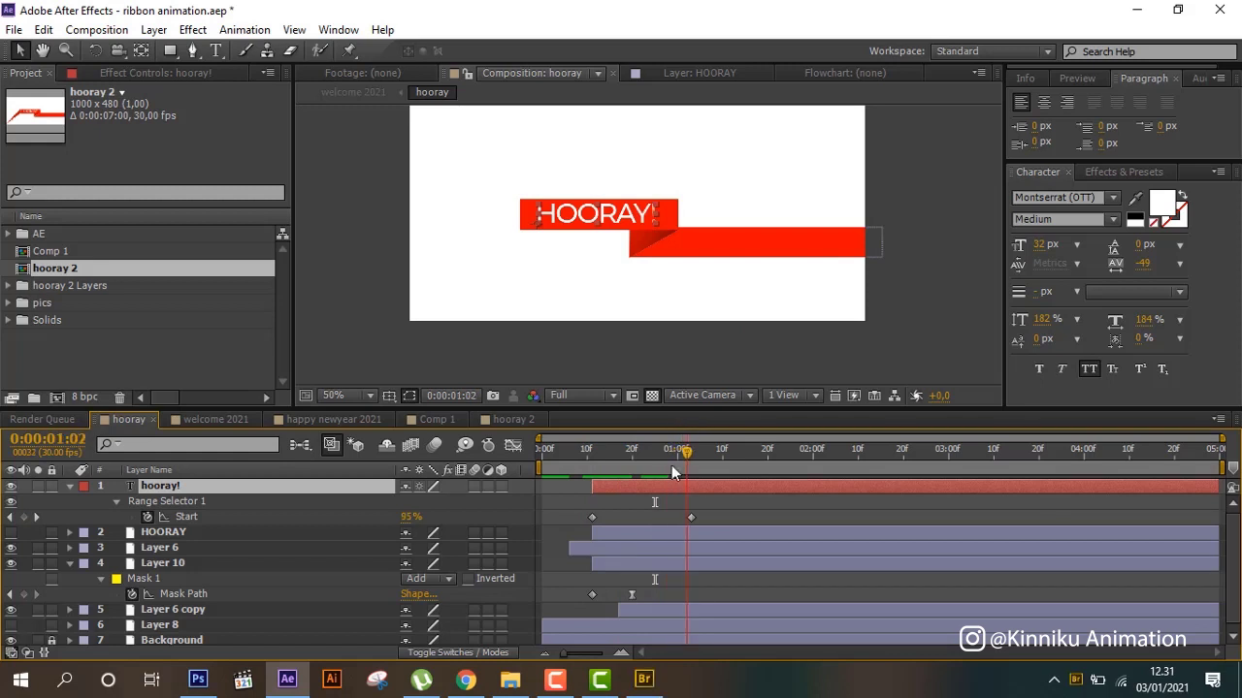
- In Bridge, go to Presets > Text > Animate In and choose Stretch In Each Word.ffx
click(643, 681)
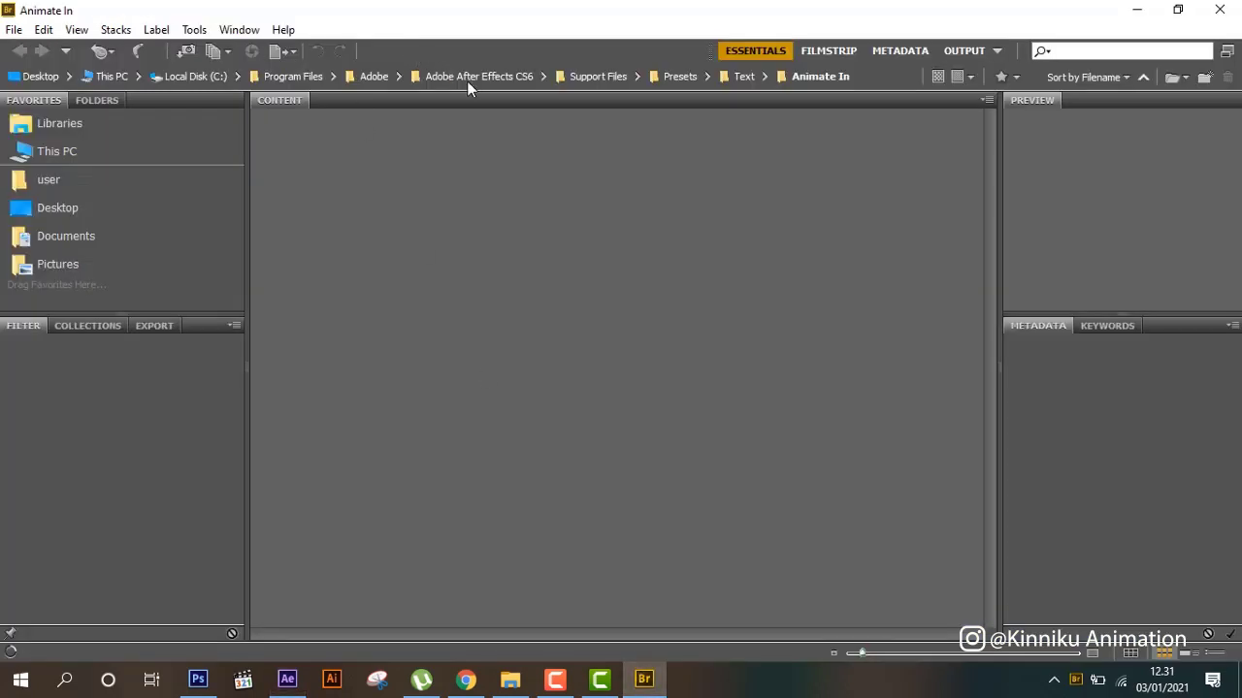
click(684, 77)
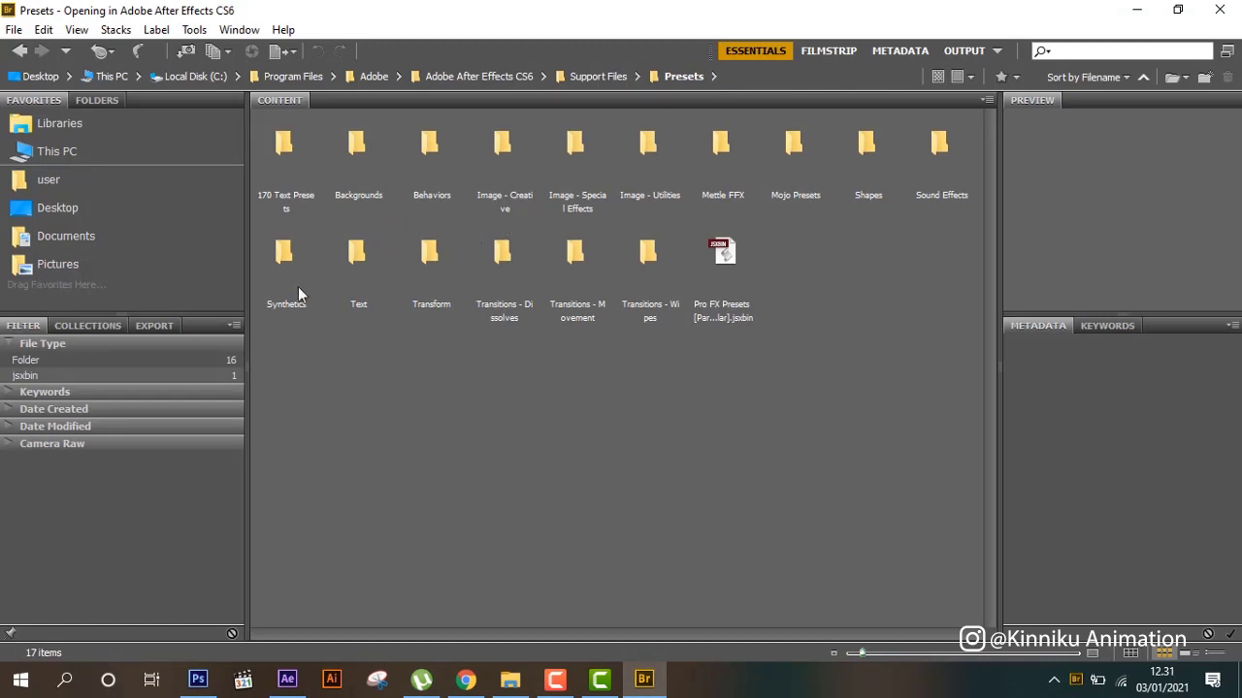
double_click(354, 257)
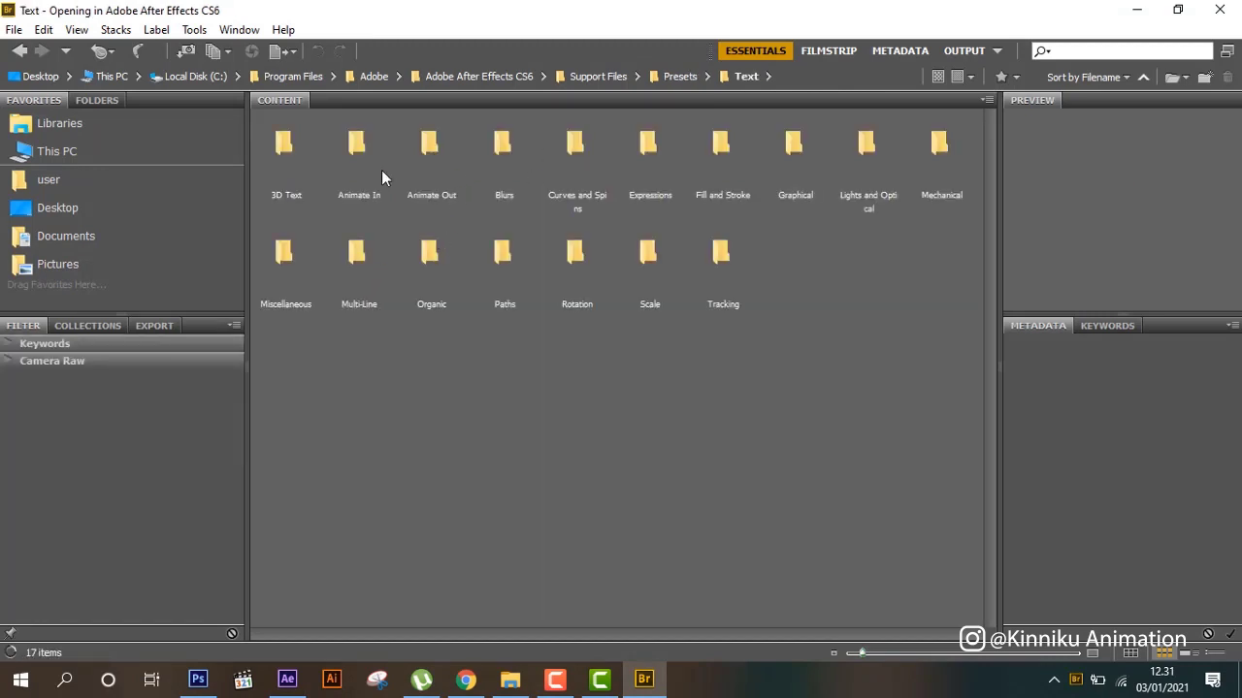
click(356, 166)
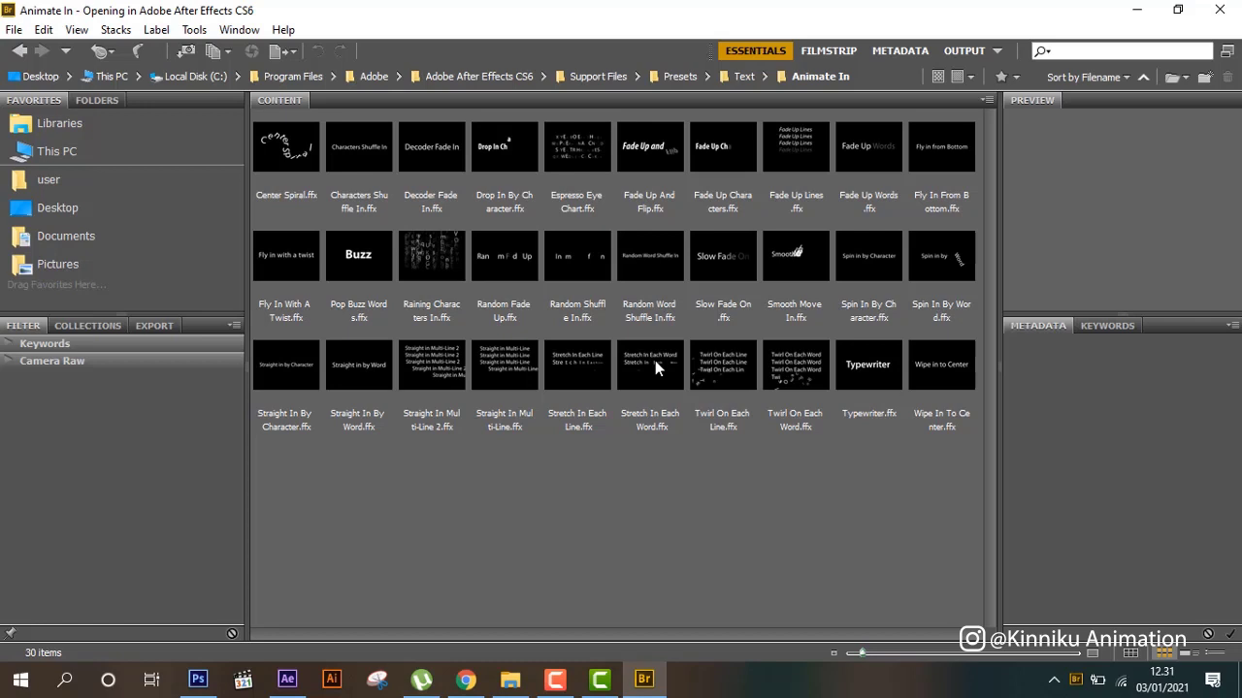
double_click(655, 360)
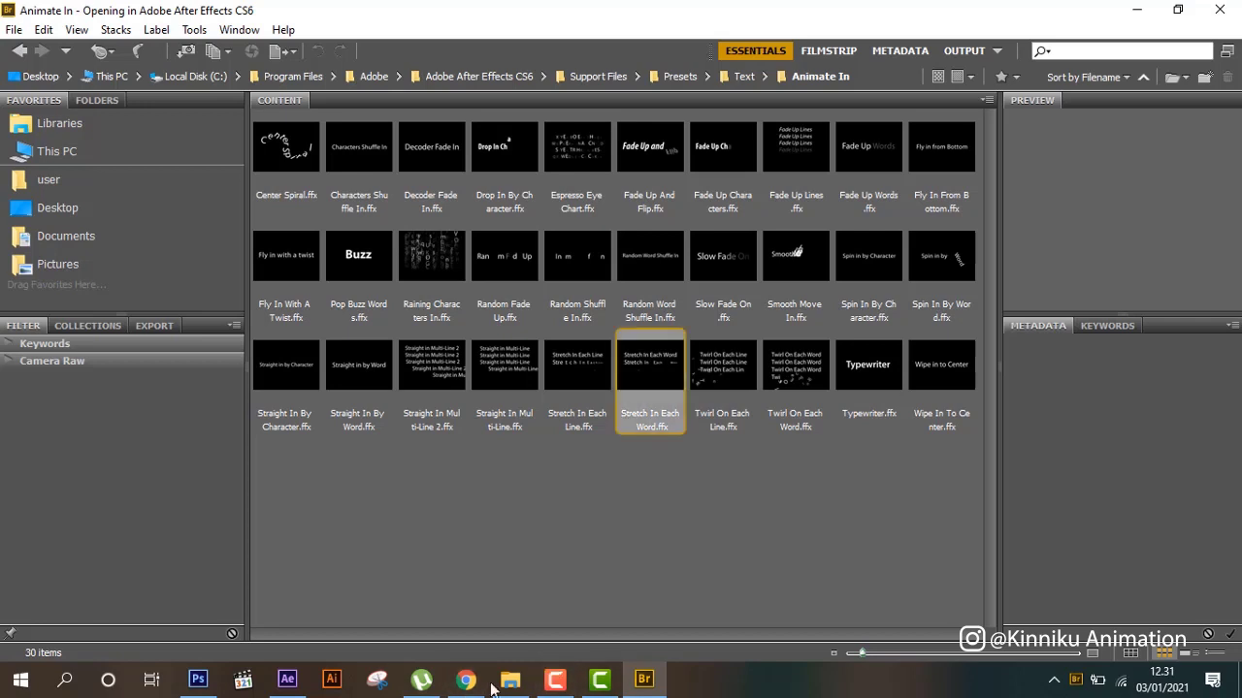
click(289, 691)
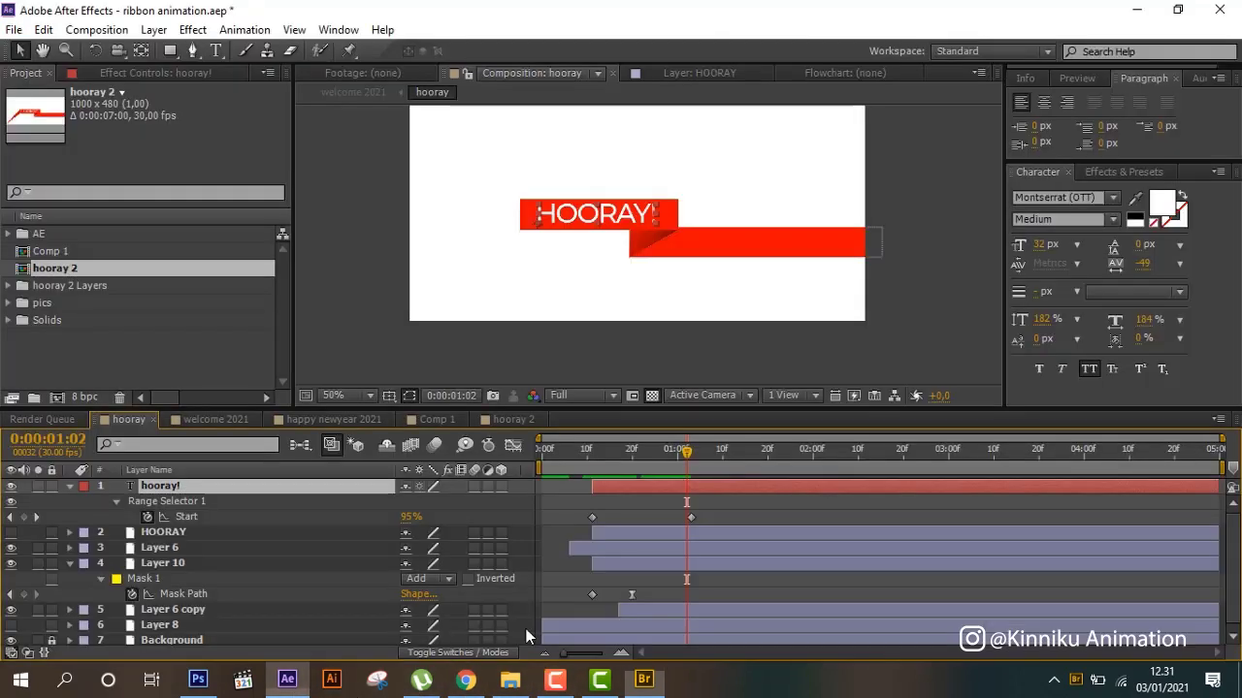
- Select the hooray! layer and jump to its previous text keyframe with J
click(602, 563)
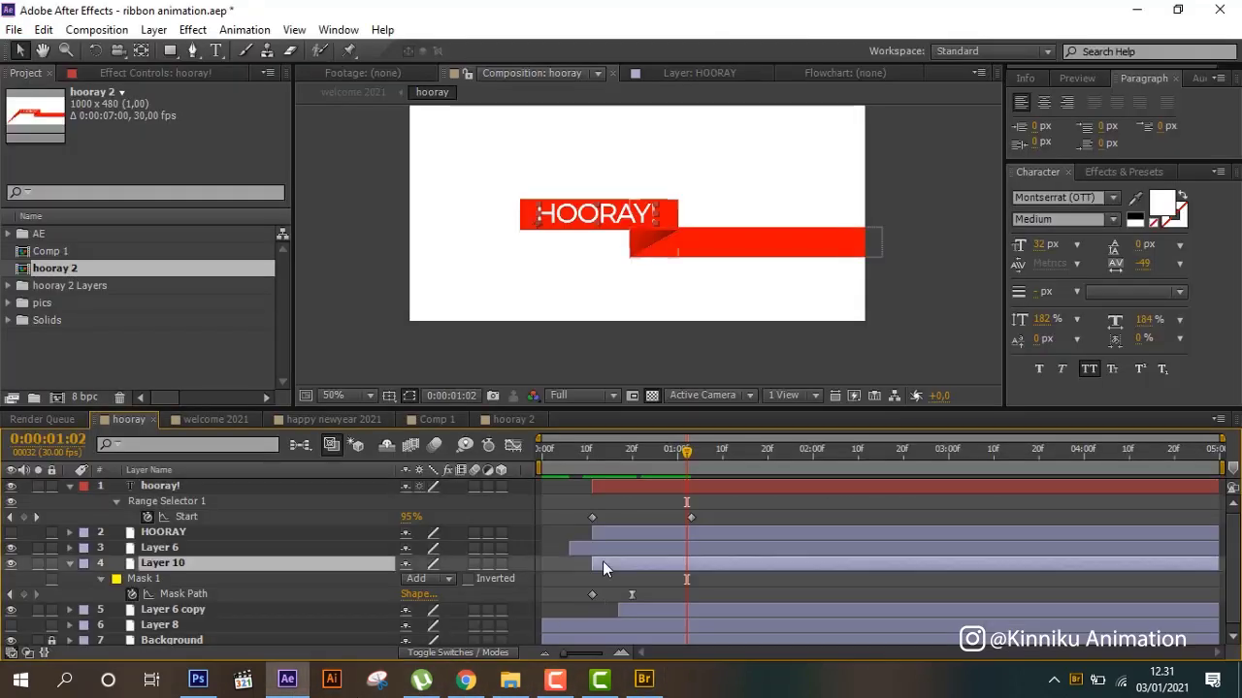
click(139, 485)
key(j)
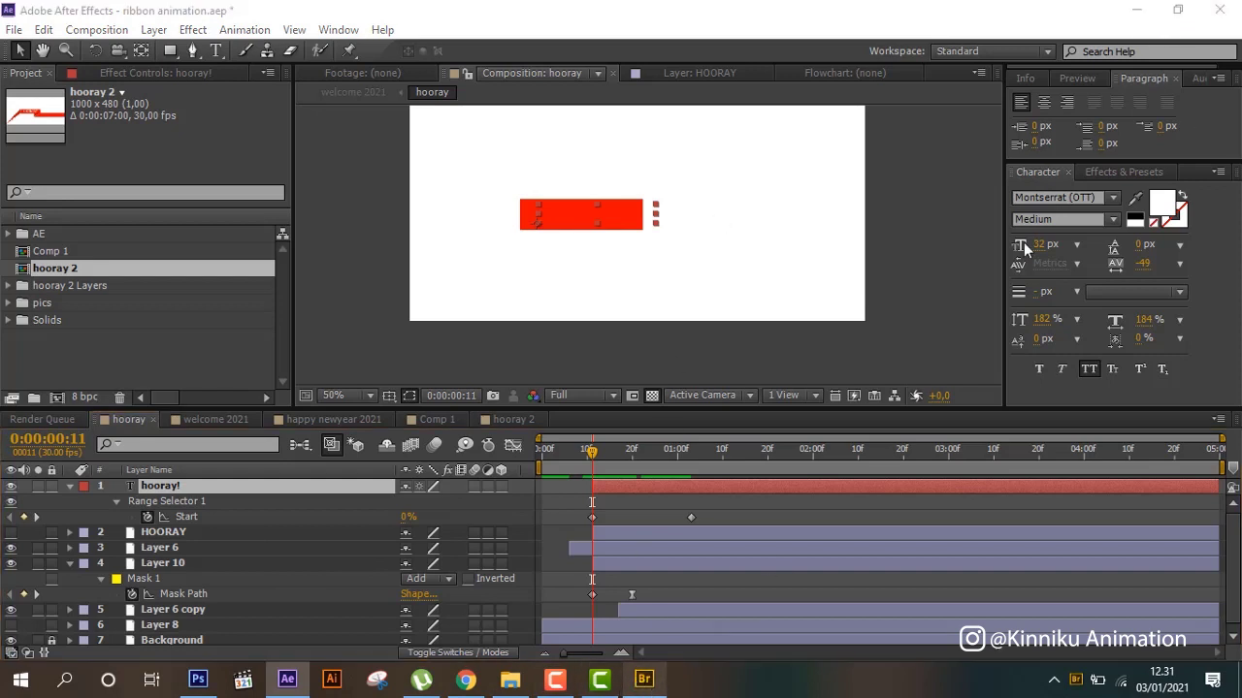
- Scrub the HOORAY ribbon reveal through and back to where the title is partly hidden
click(1135, 11)
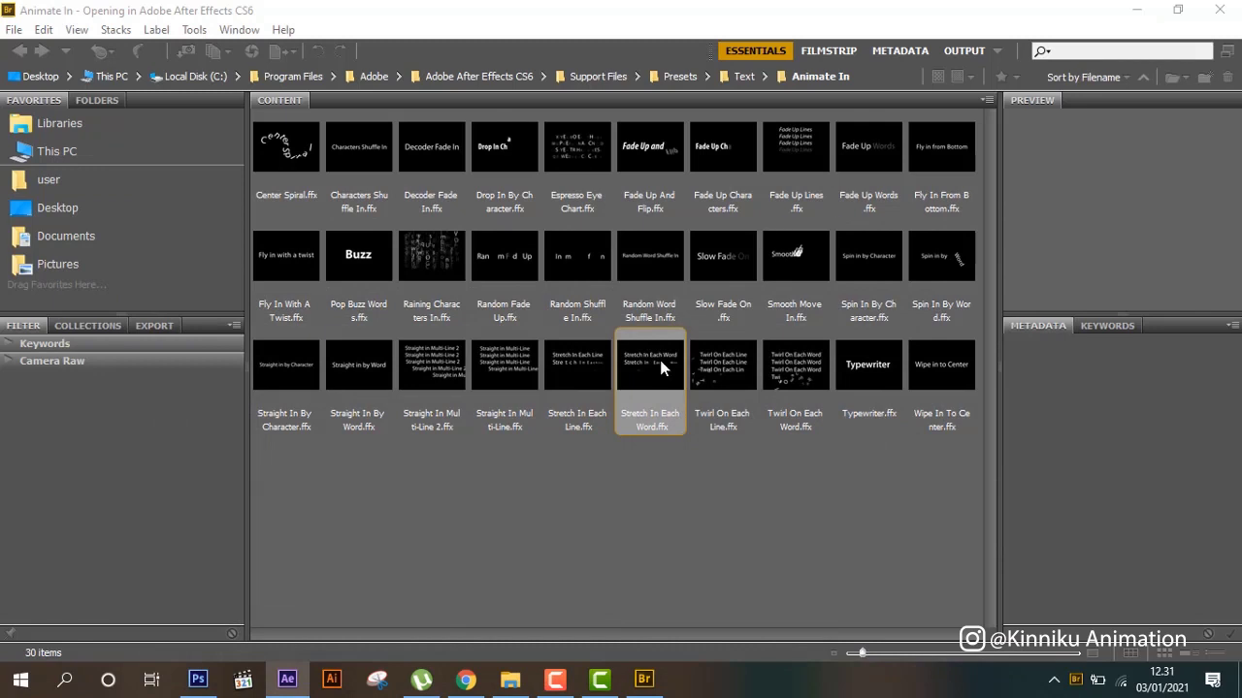
click(287, 680)
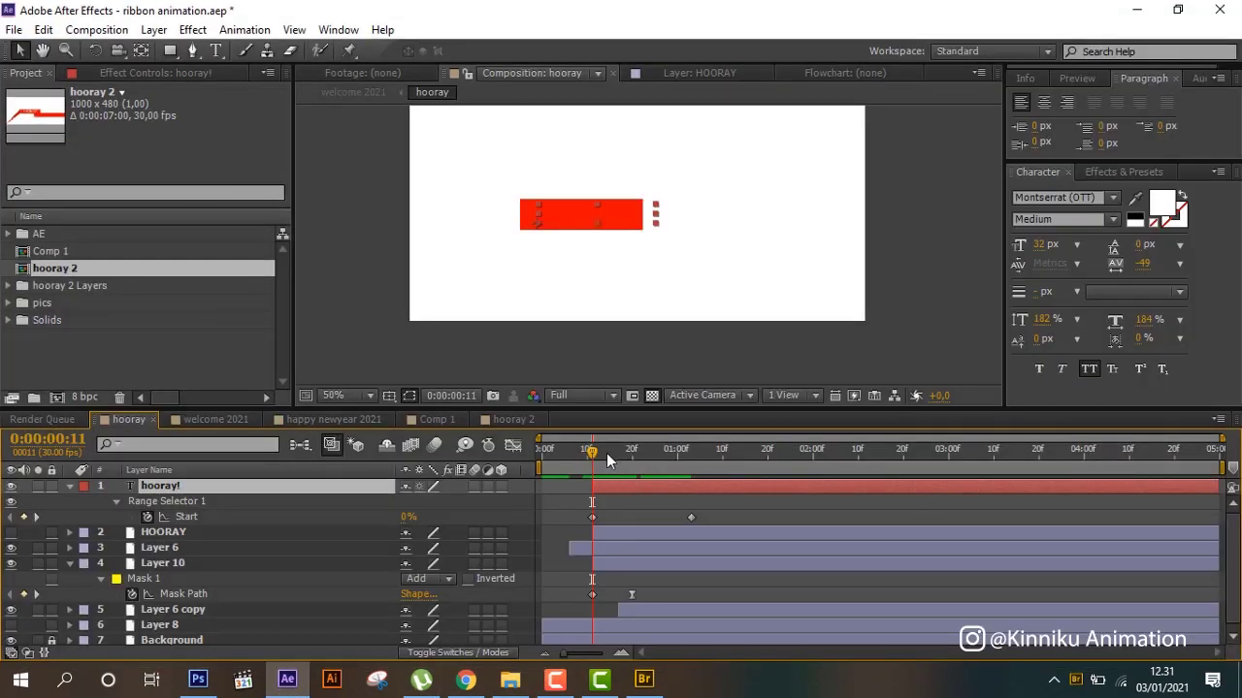
drag(593, 455, 708, 451)
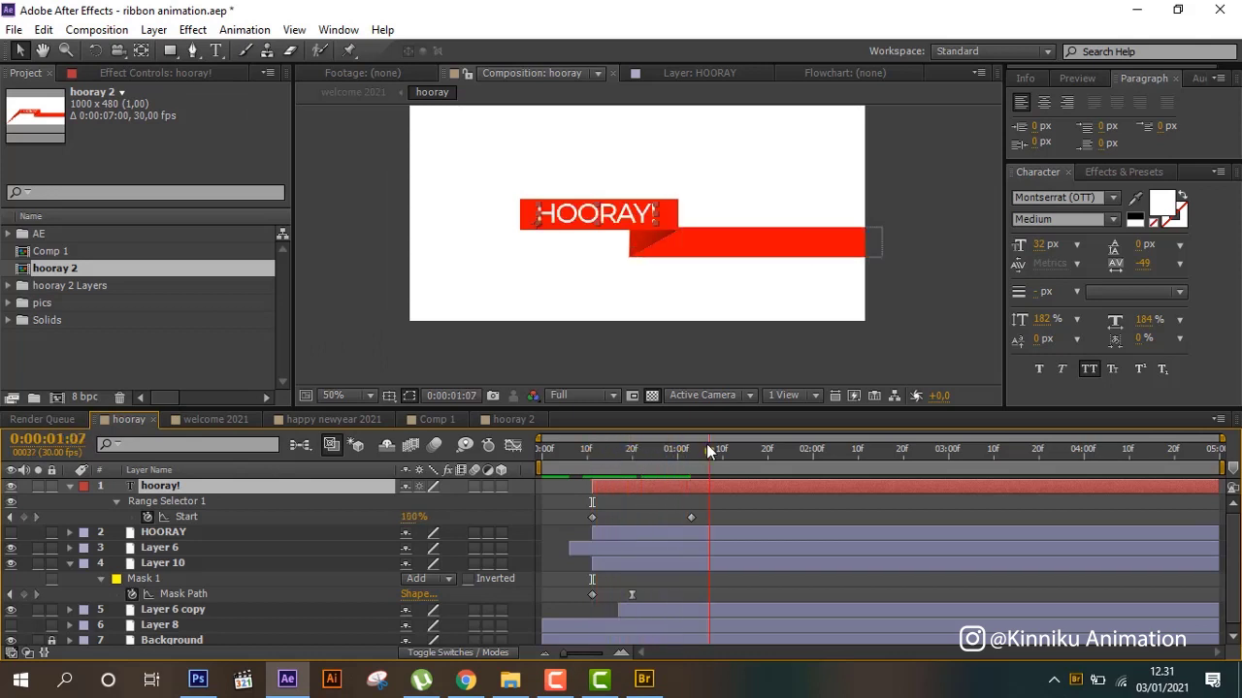
click(659, 464)
click(620, 466)
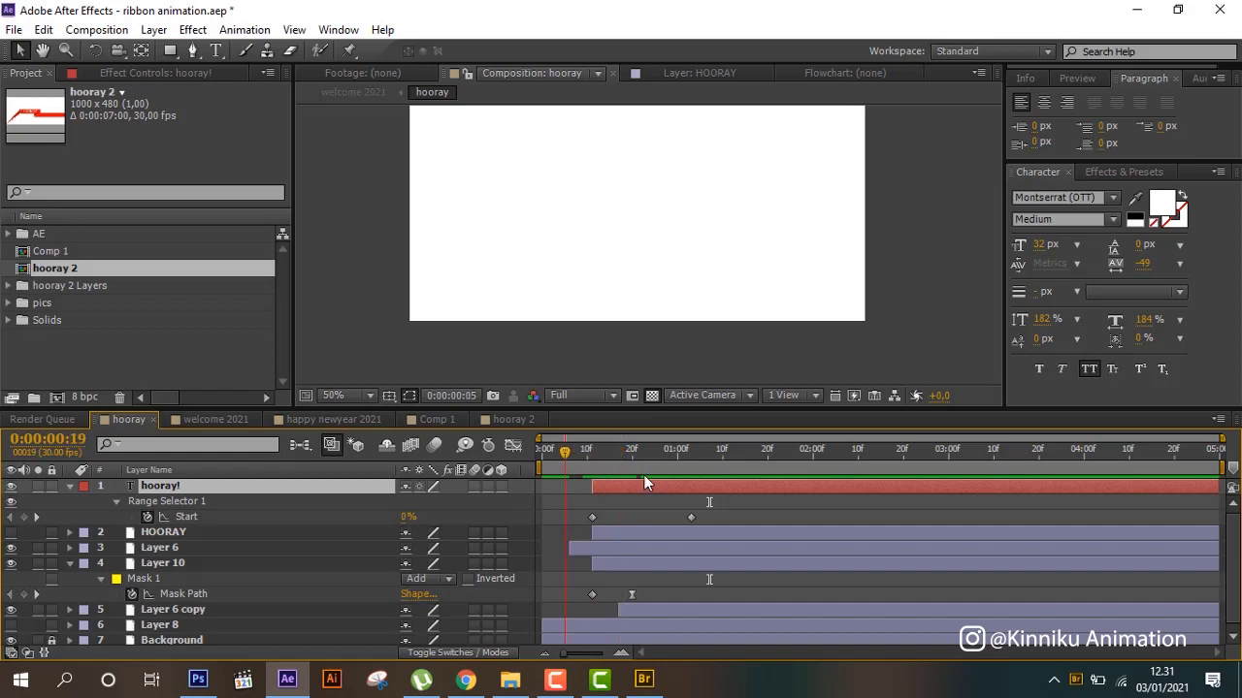
- Open the happy newyear 2021 comp and scrub its ribbon building in from the start
click(221, 420)
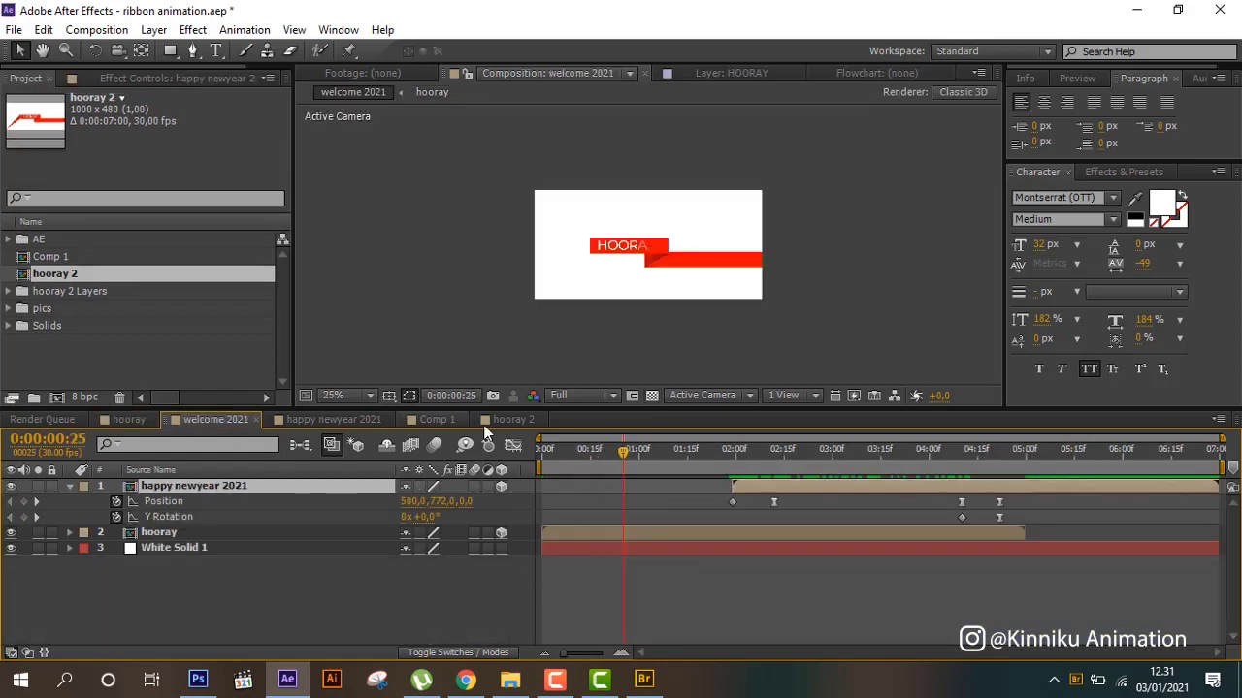
click(340, 422)
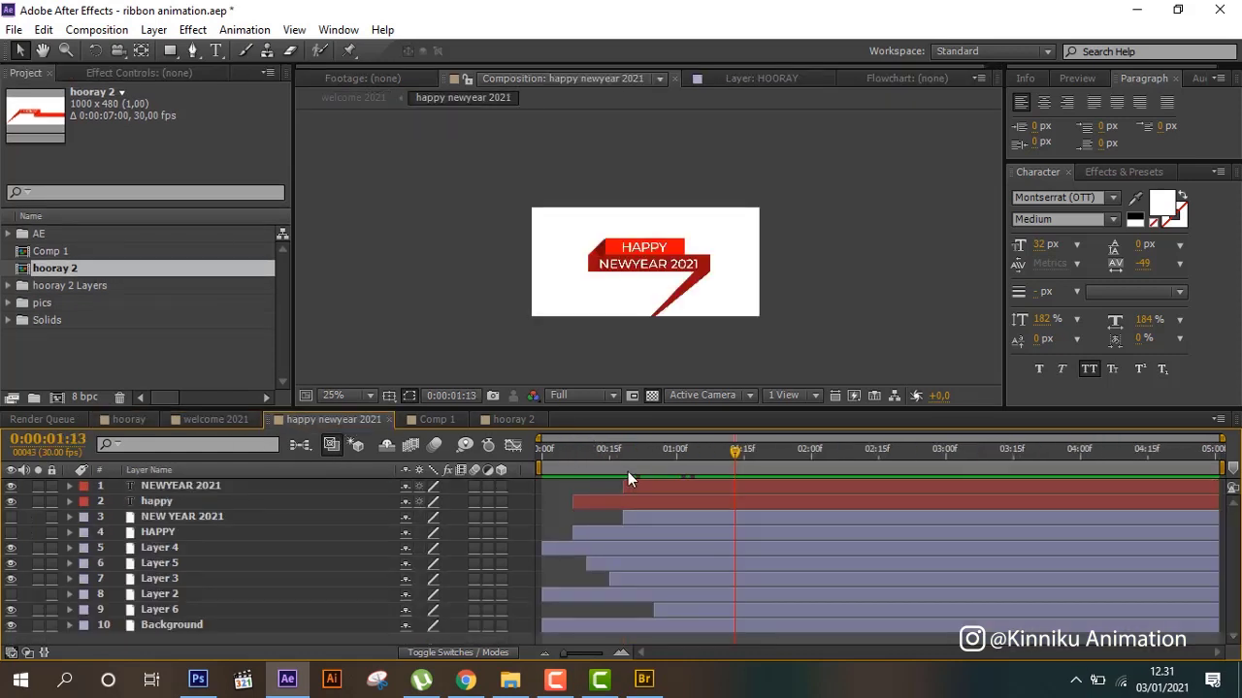
click(543, 471)
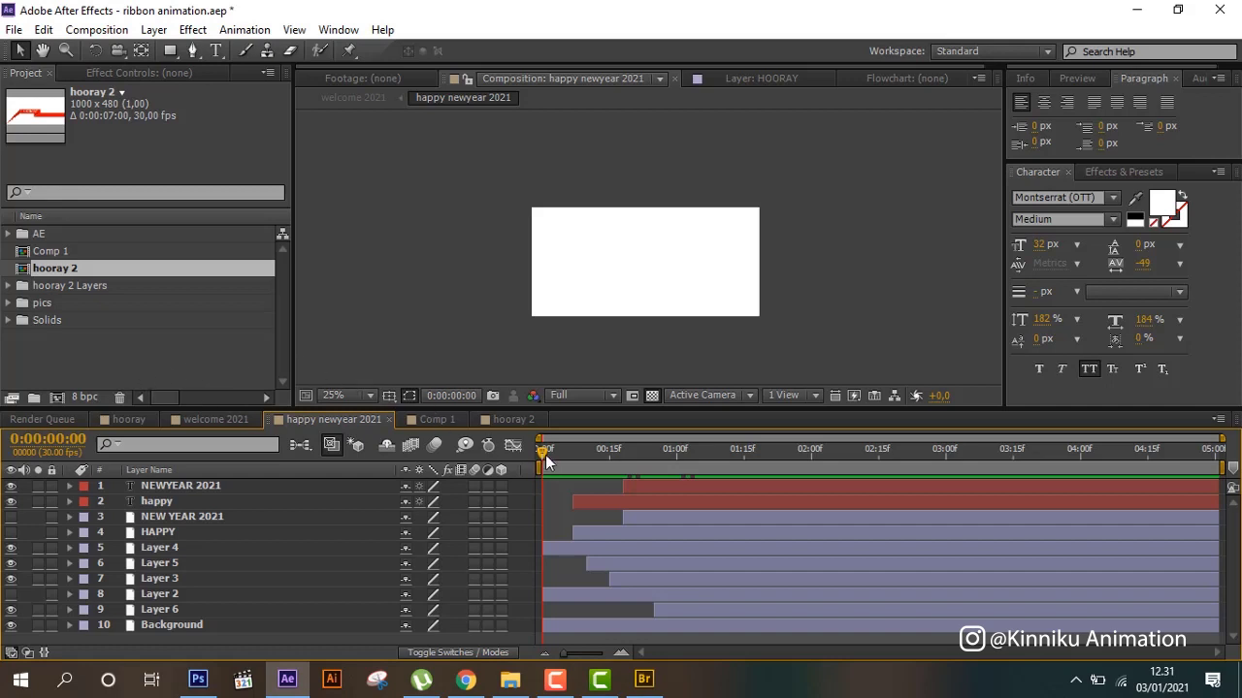
drag(543, 458, 642, 446)
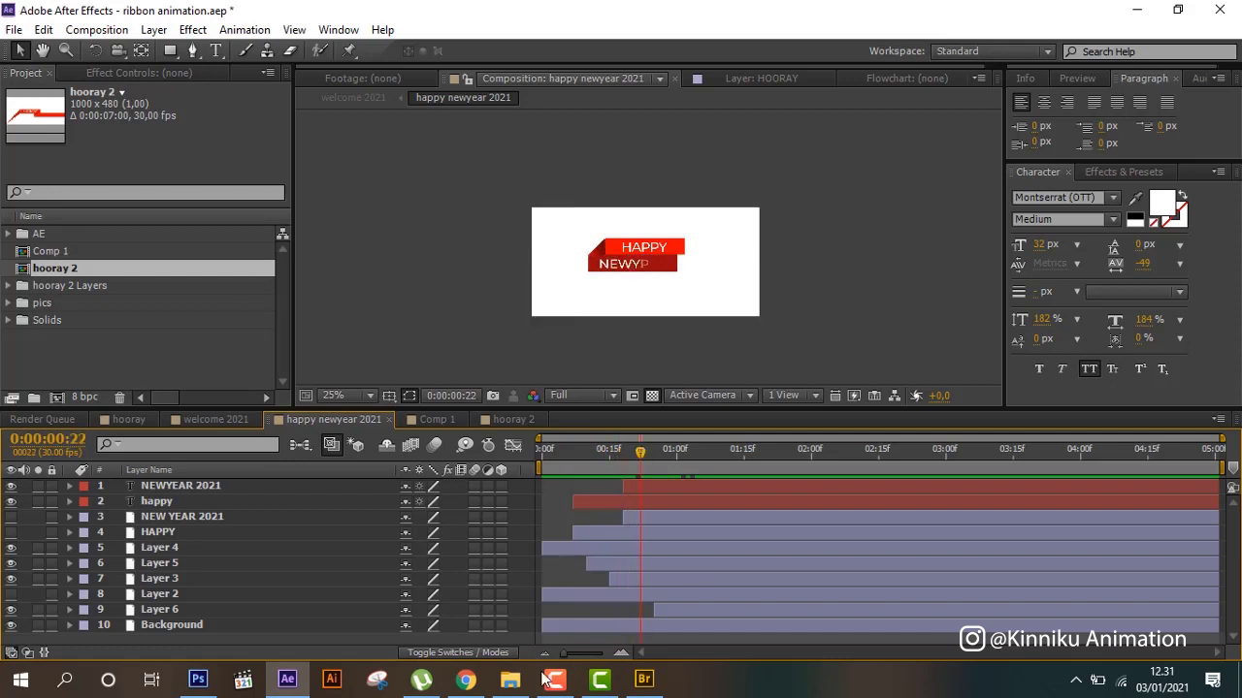
click(645, 680)
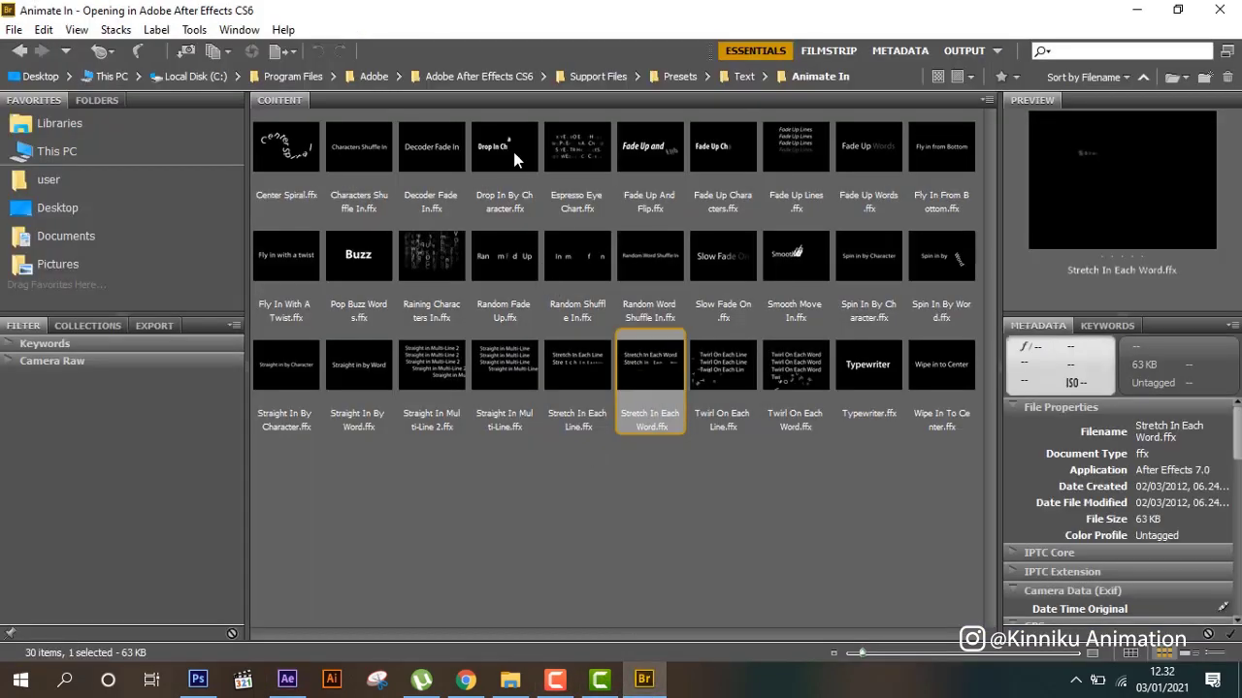
- Preview Characters Shuffle In and Decoder Fade In in Bridge, then scrub happy newyear 2021
click(375, 159)
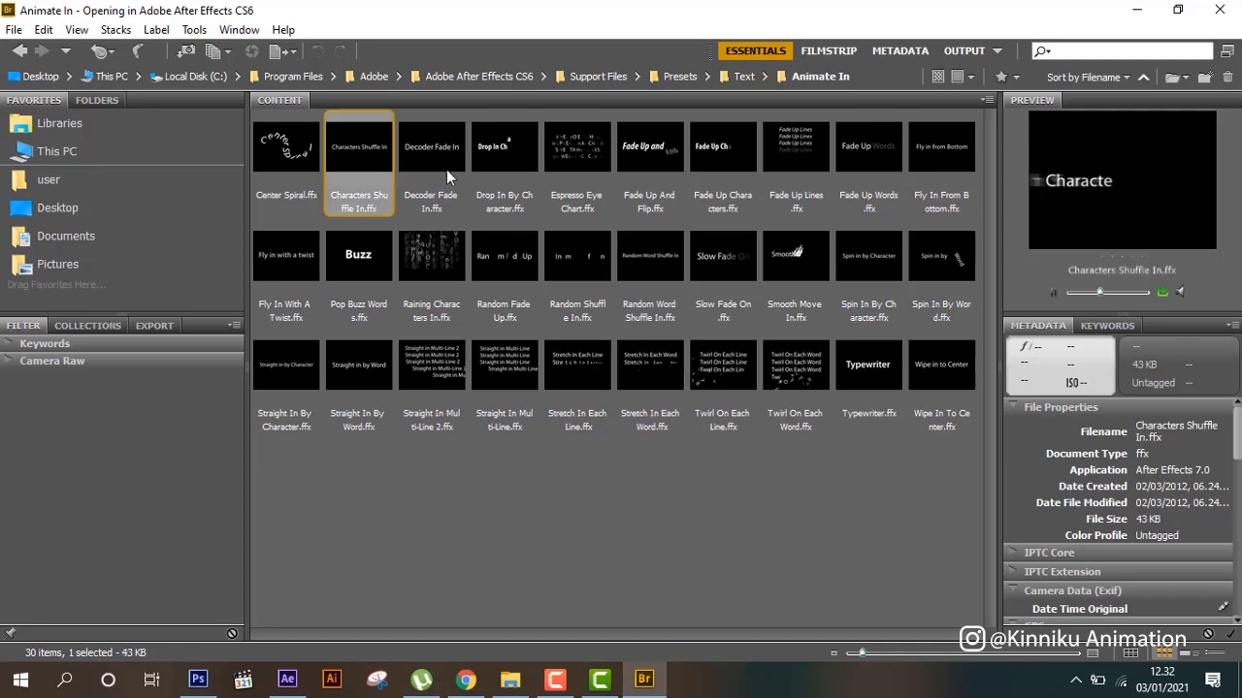
click(449, 175)
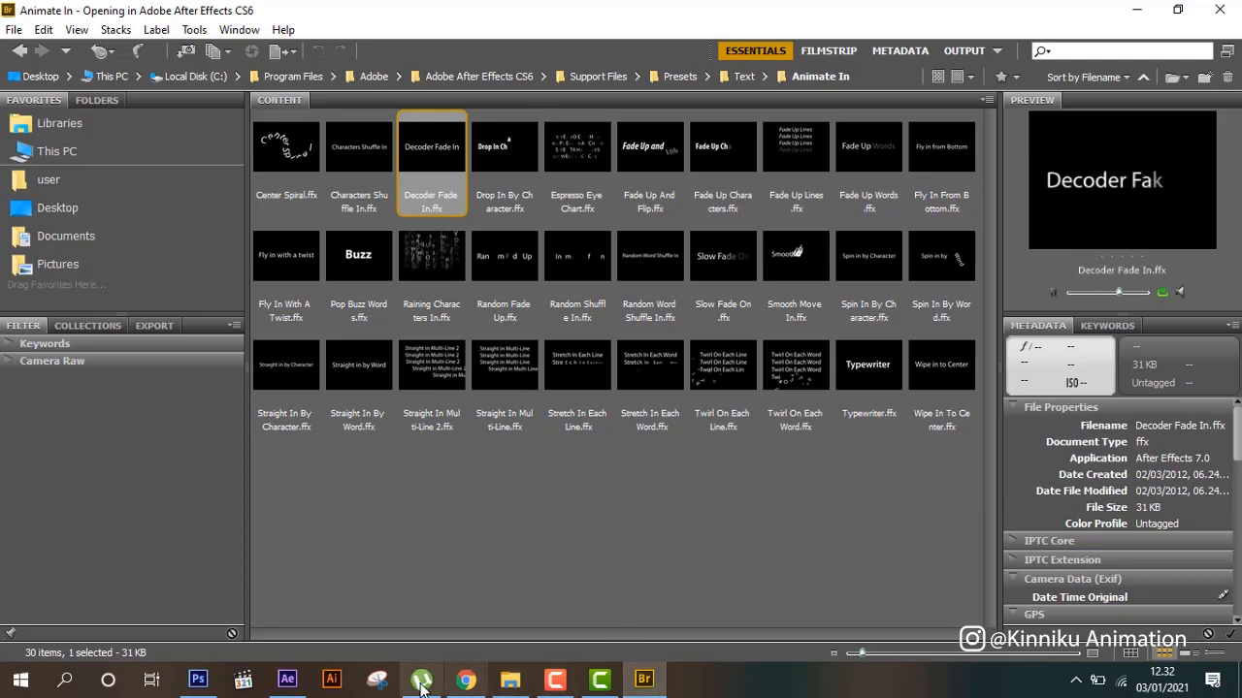
click(287, 679)
drag(558, 451, 724, 452)
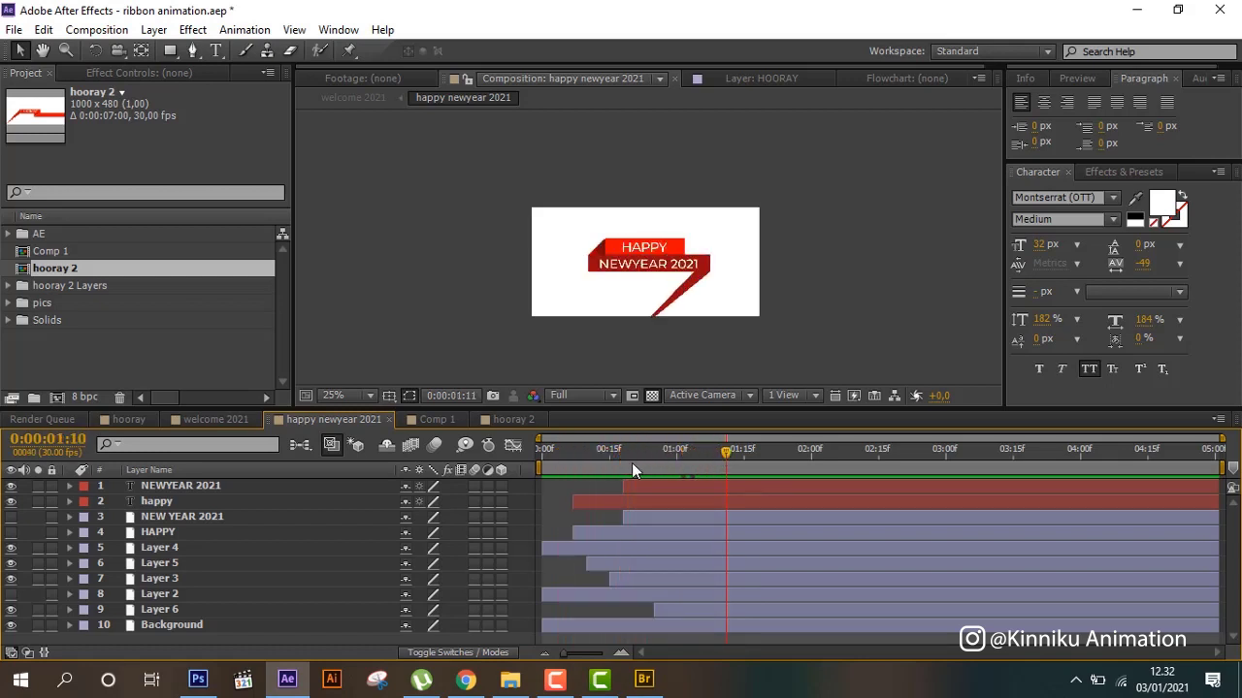
- Near the comp start, reveal Layer 5's mask path keyframes with M, then select Layer 2
key(KP_0)
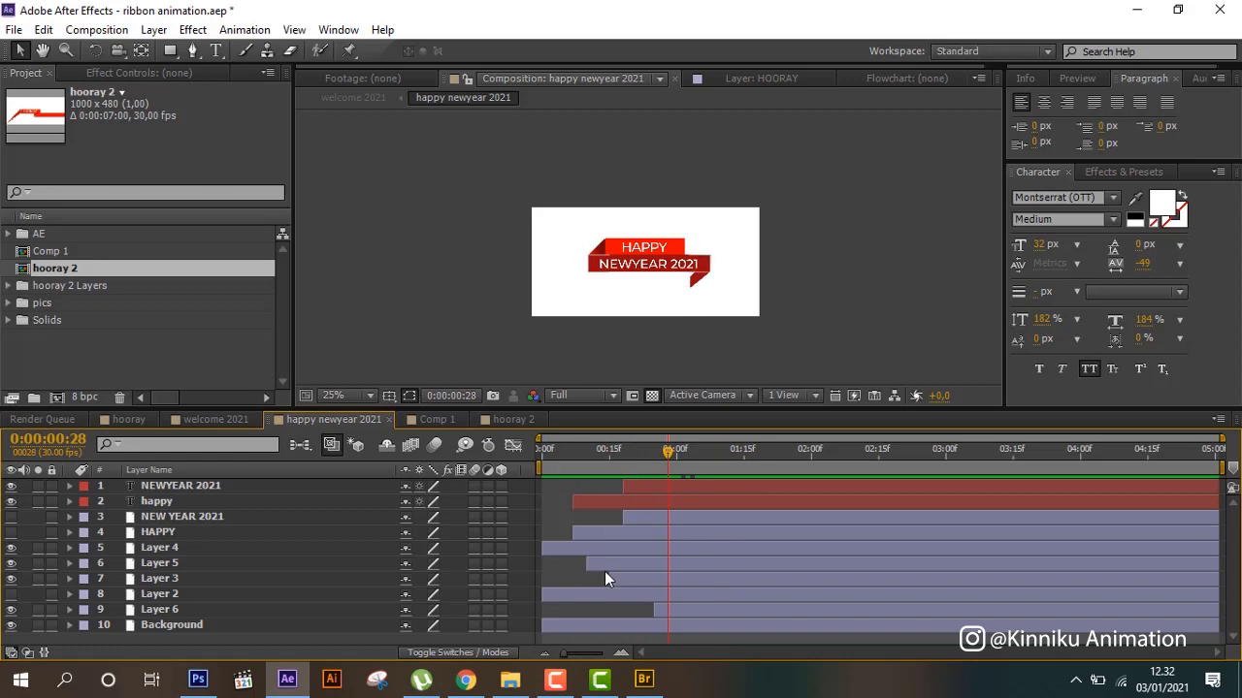
click(605, 568)
key(m)
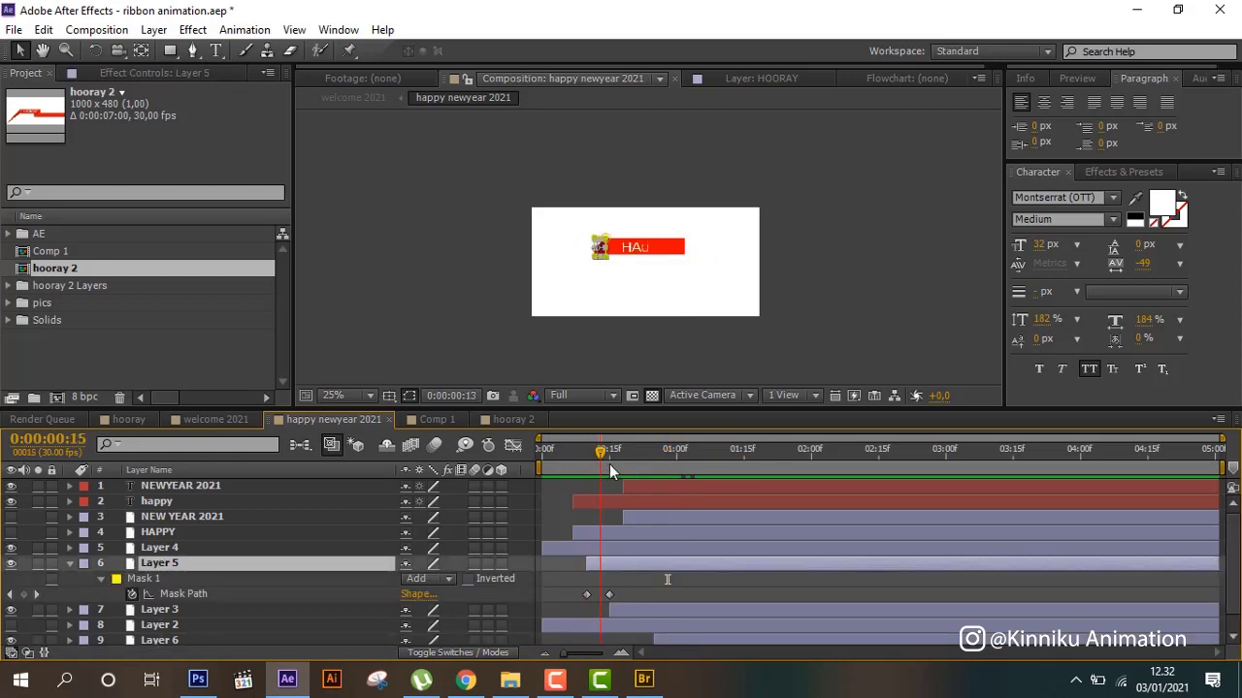
click(594, 623)
click(218, 419)
- Turn on the hooray layer's 3D switch and scrub from HOORAY into HAPPY NEWYEAR 2021
click(741, 449)
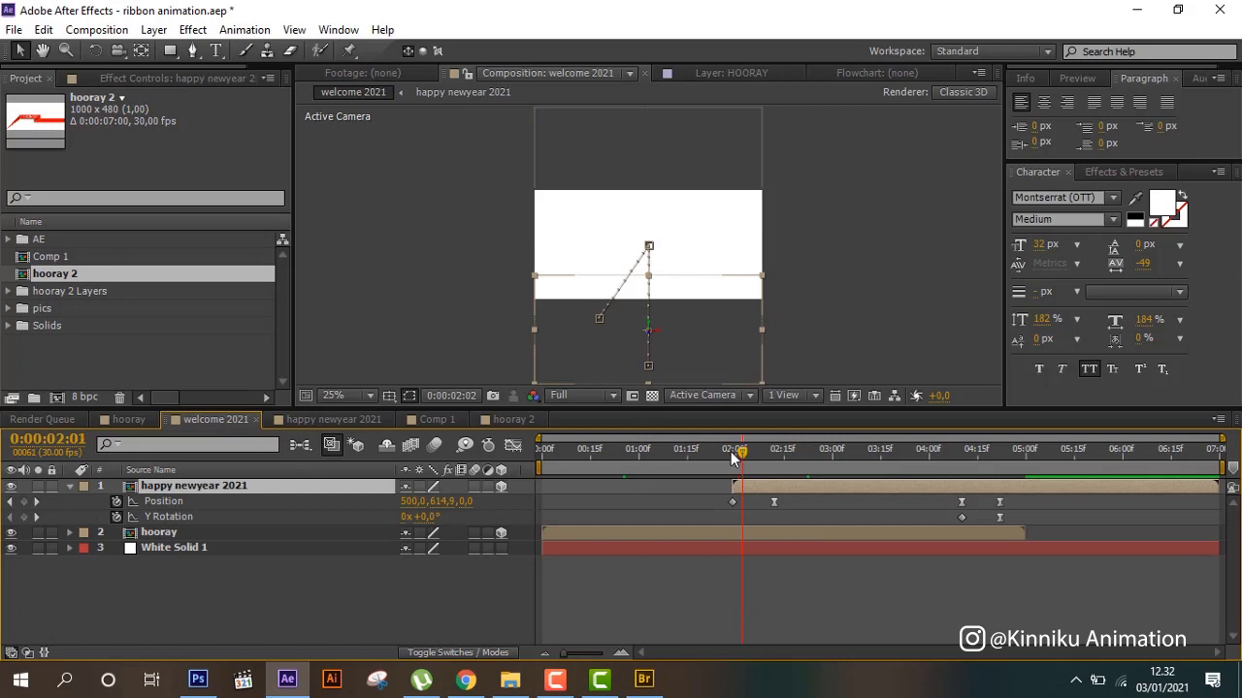
click(731, 451)
click(199, 534)
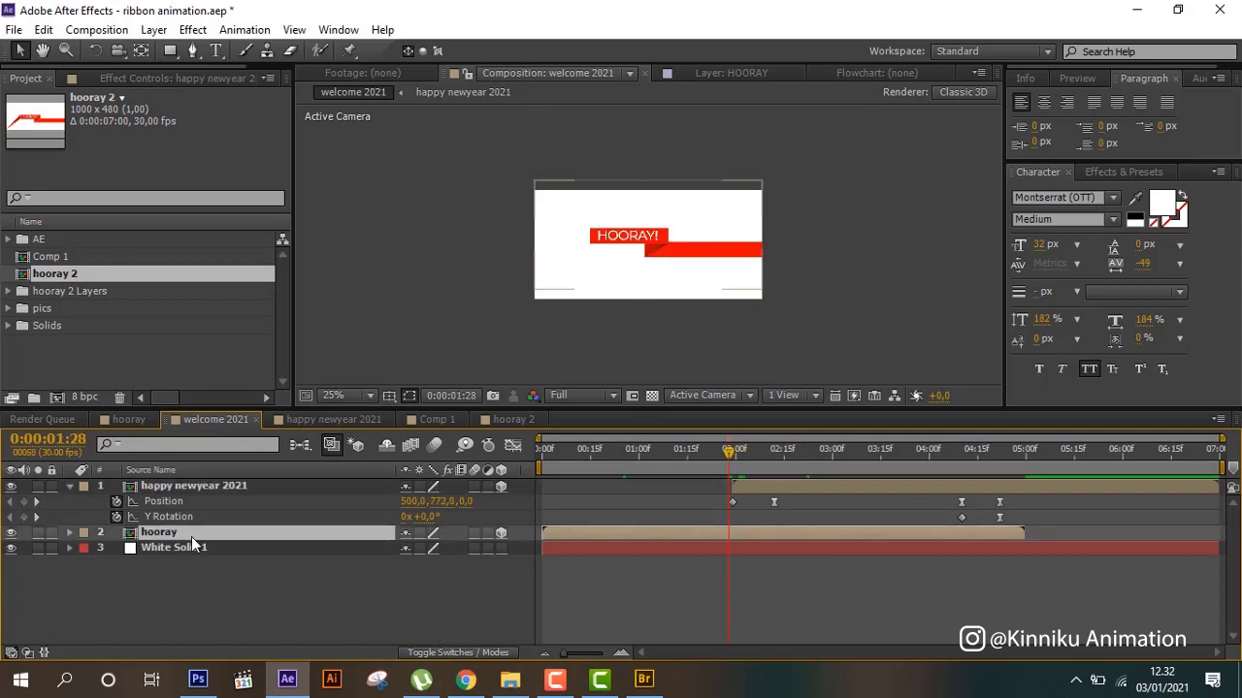
click(501, 533)
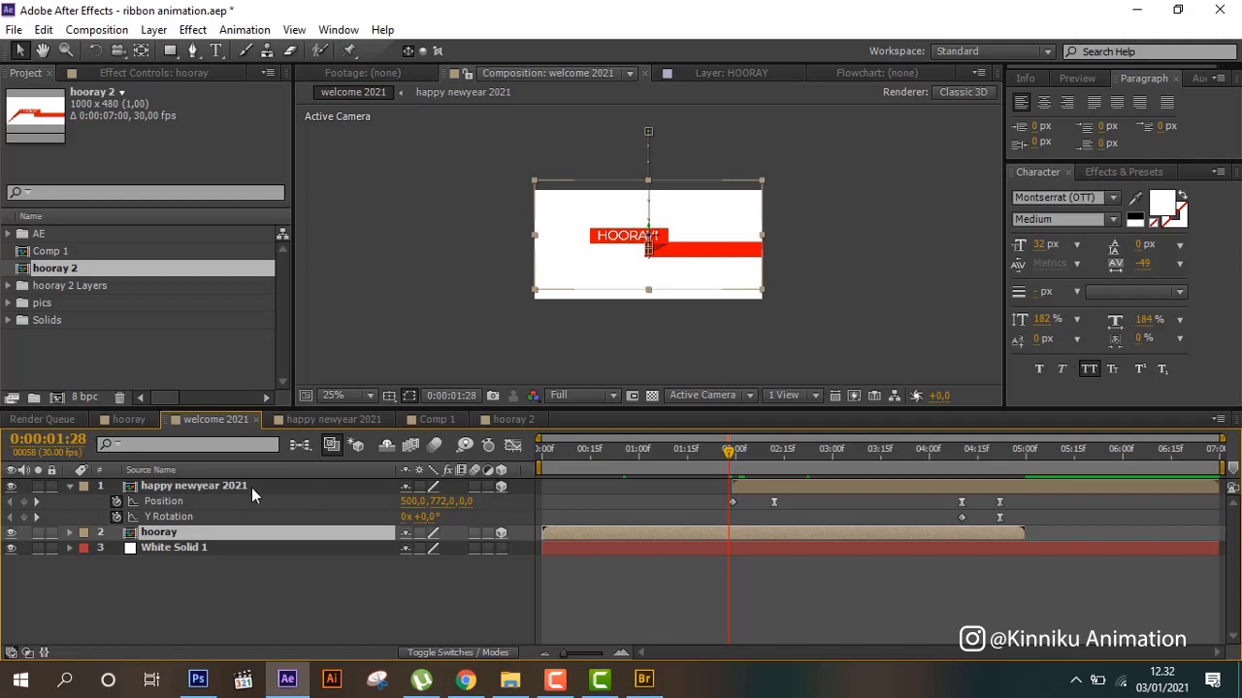
drag(643, 449, 800, 449)
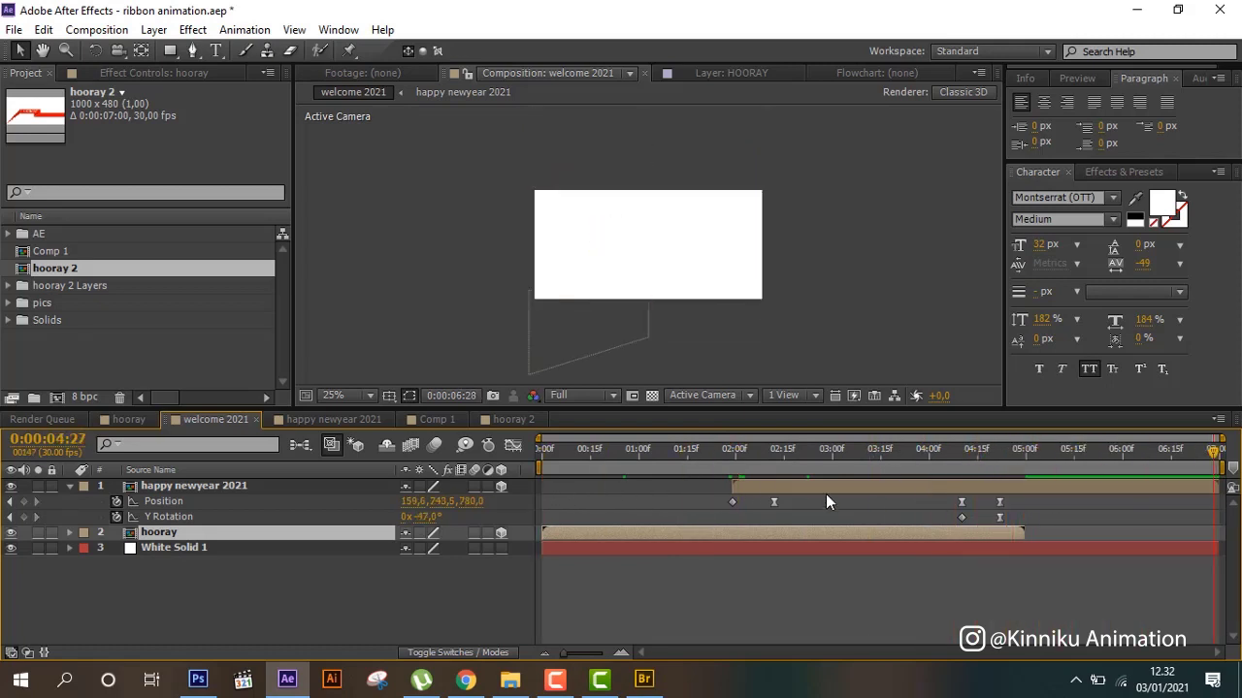
drag(567, 451, 1110, 454)
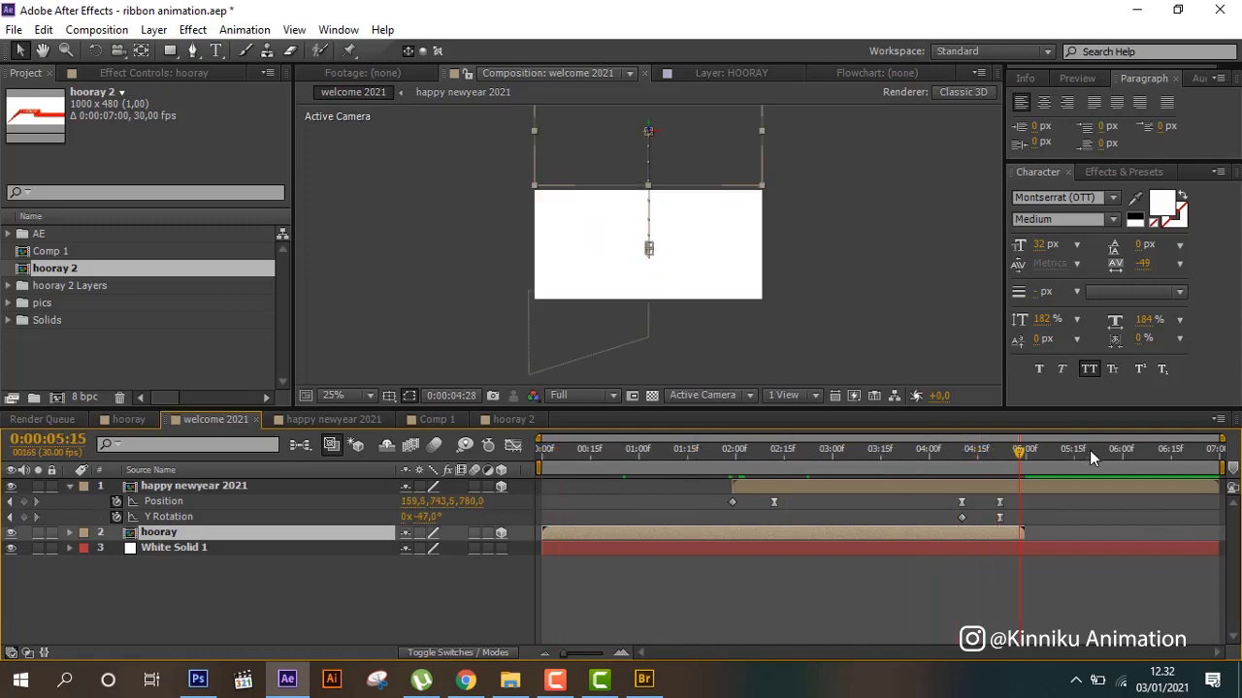